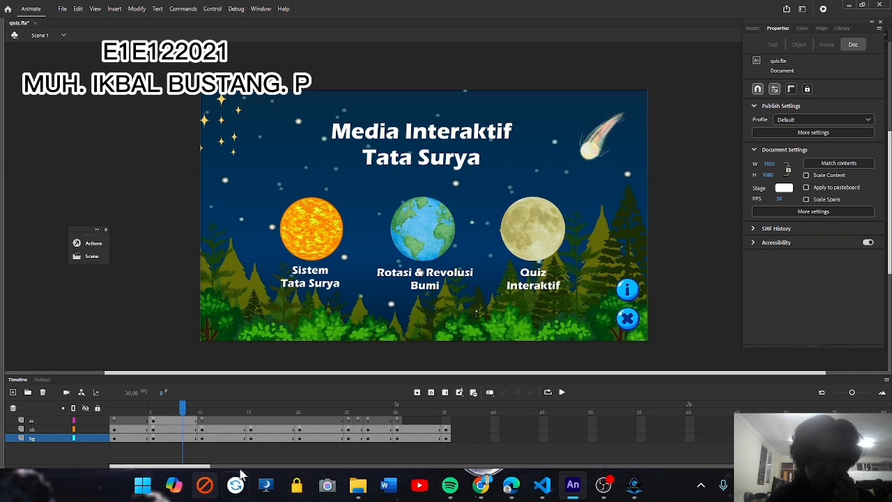
Step: Compare the Rotasi Bumi page with the main menu page on the bg layer, ending at frame 17
click(262, 438)
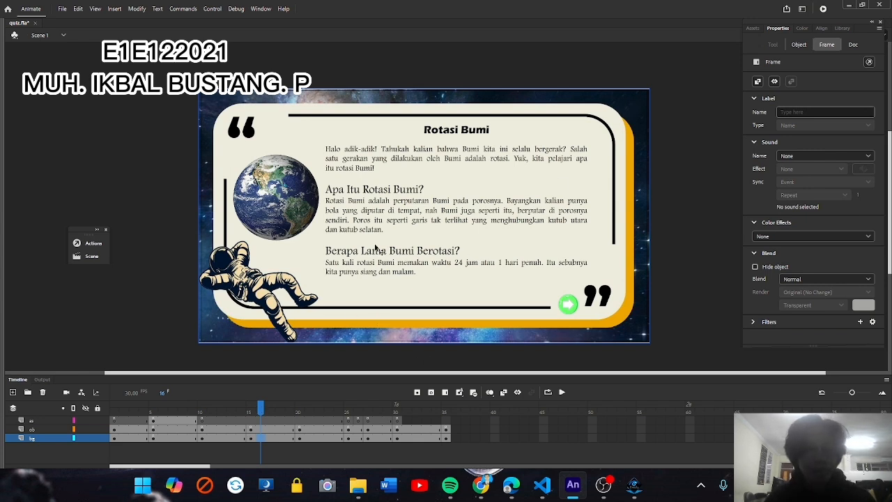
click(213, 438)
click(172, 439)
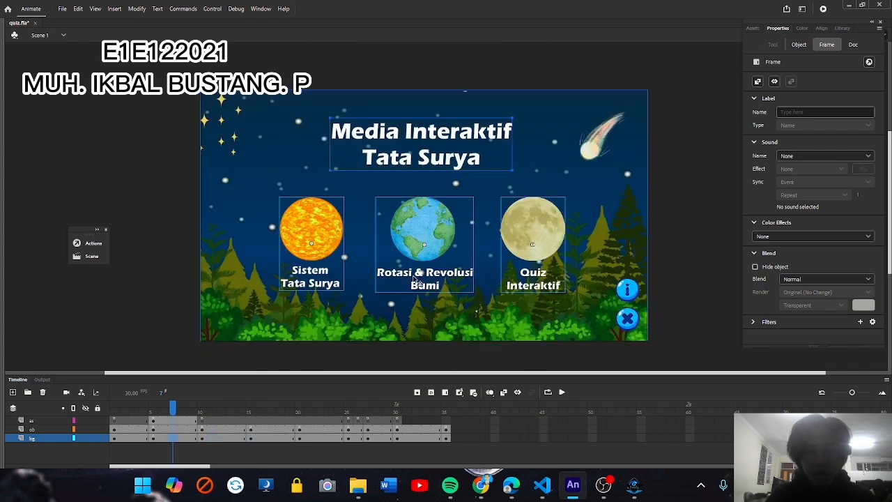
click(271, 439)
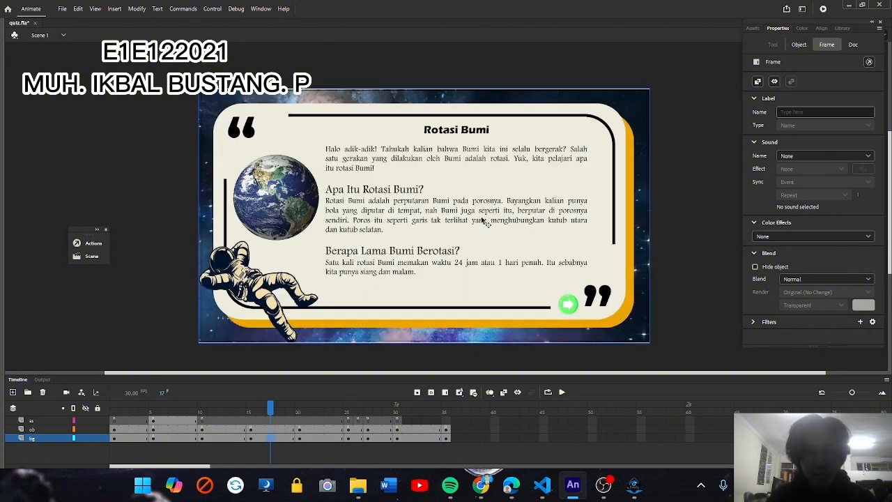
Step: Locate the bg4 background image in the tatasurya folder for import to the stage, and close the dialog without importing
click(66, 10)
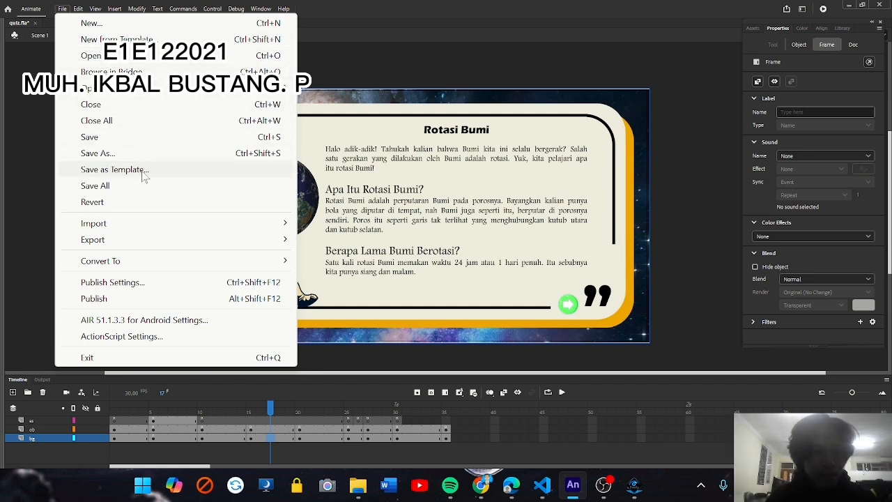
mouse_move(149, 233)
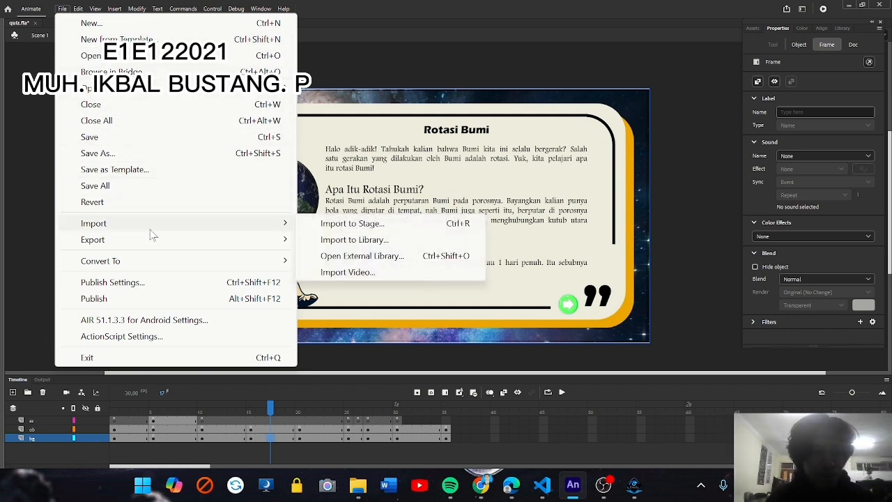
click(357, 224)
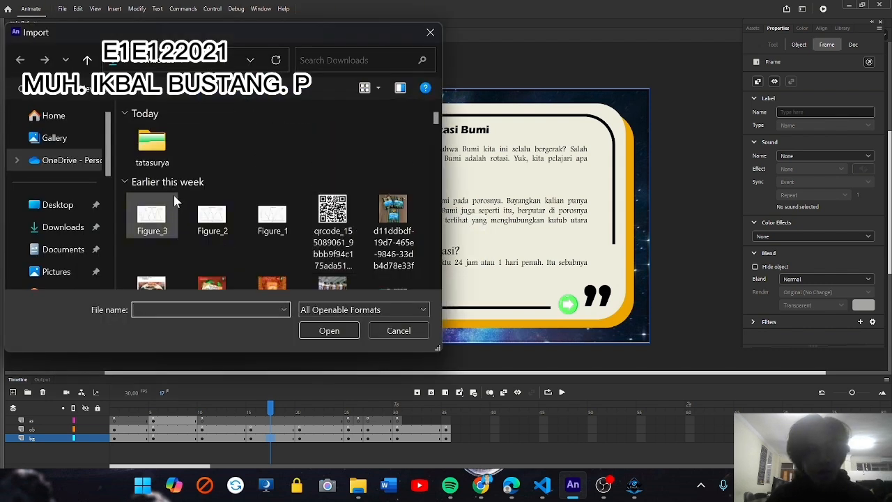
double_click(166, 158)
scroll(244, 183, down, 15)
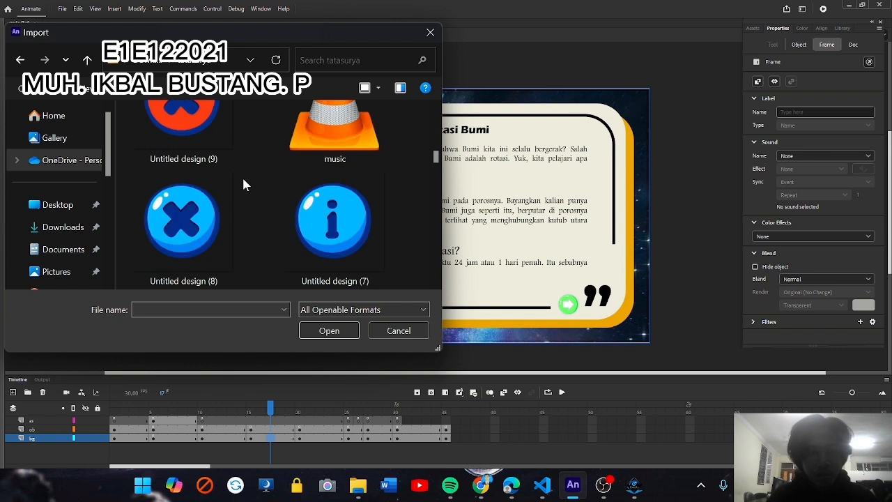
scroll(243, 184, down, 10)
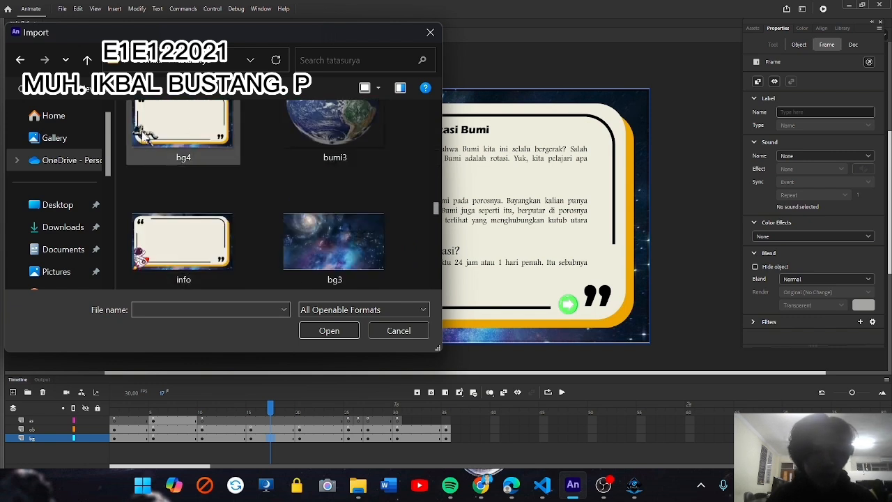
key(ctrl+a)
key(Up)
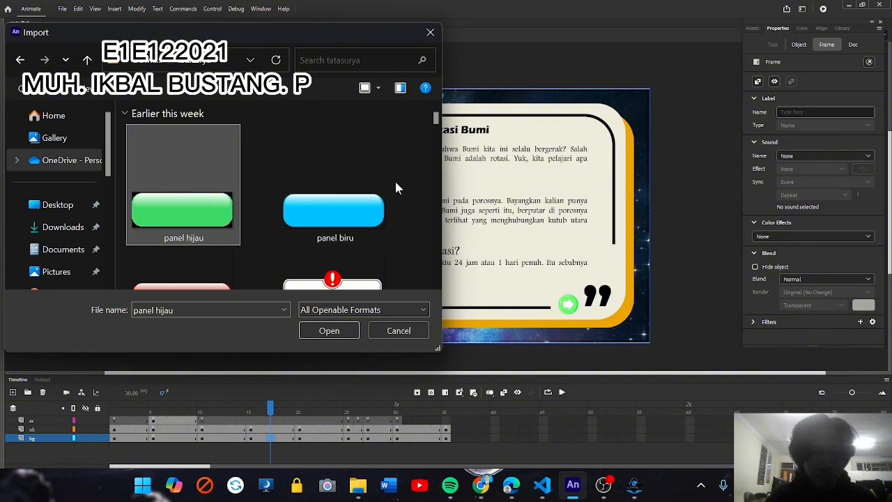
drag(436, 119, 434, 211)
click(206, 207)
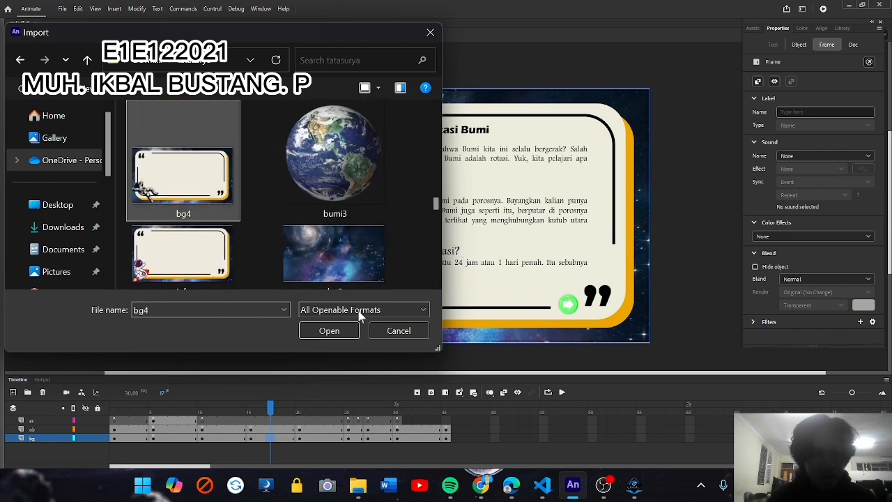
click(403, 334)
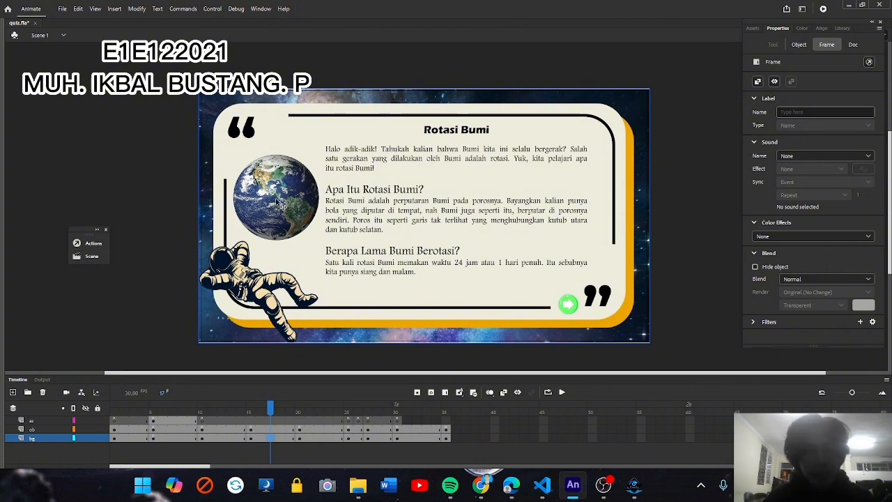
Step: Locate the bumi3 Earth image in the tatasurya folder for import to the stage, and cancel the import
click(61, 9)
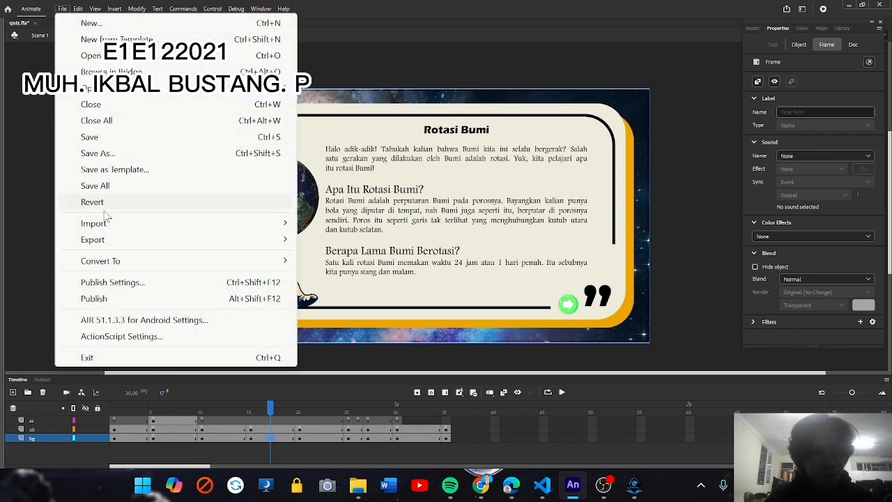
mouse_move(105, 227)
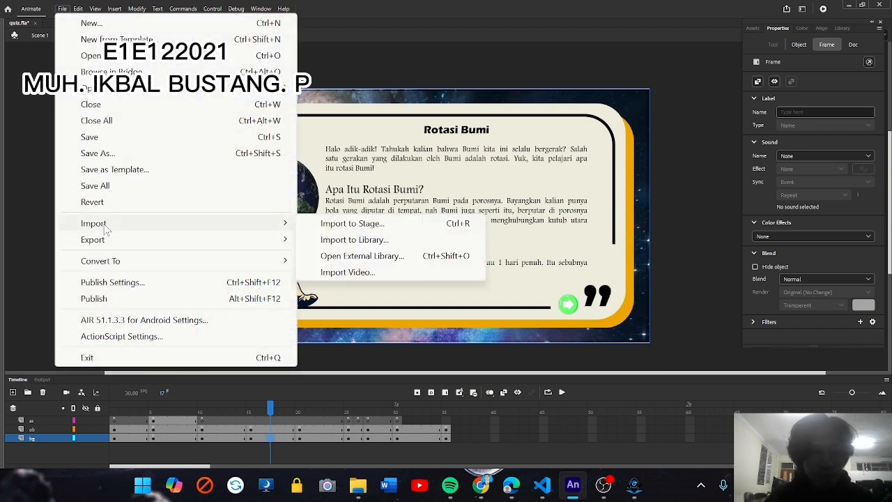
click(370, 224)
double_click(163, 158)
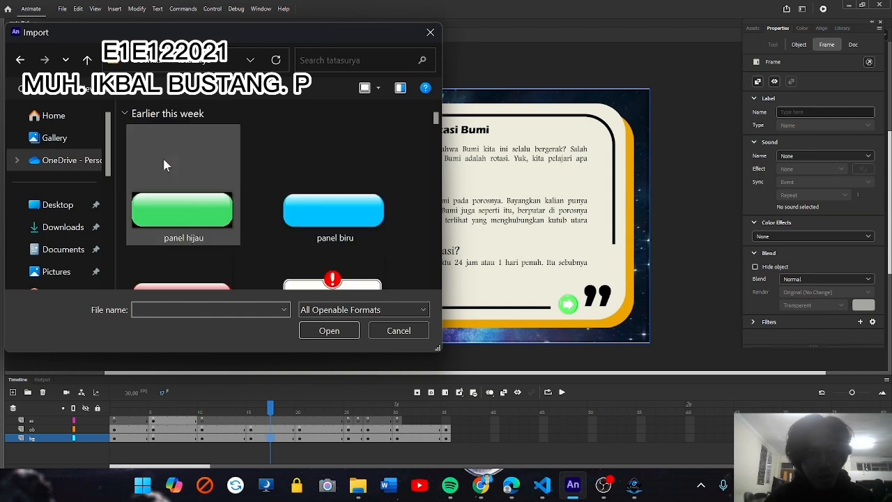
scroll(316, 221, down, 12)
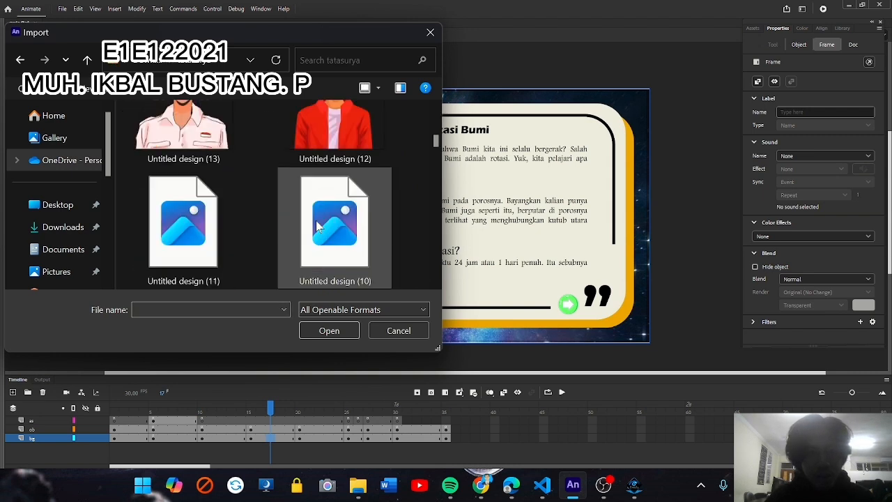
scroll(316, 220, down, 6)
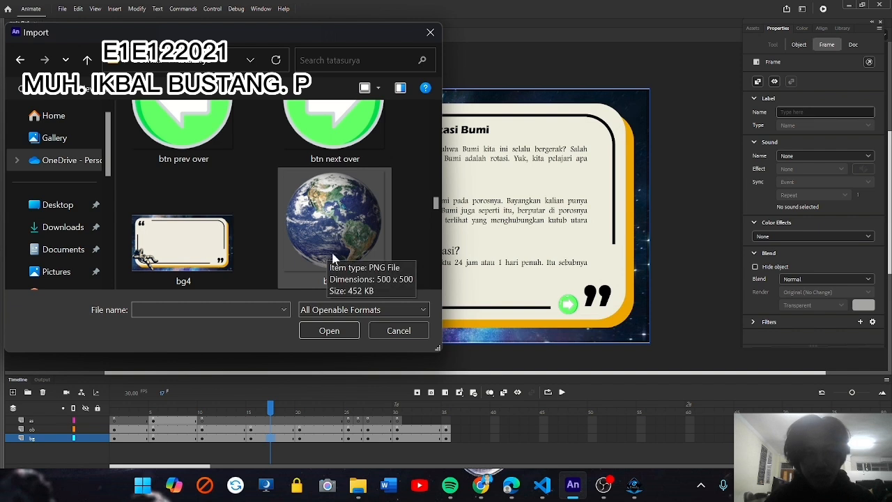
click(336, 247)
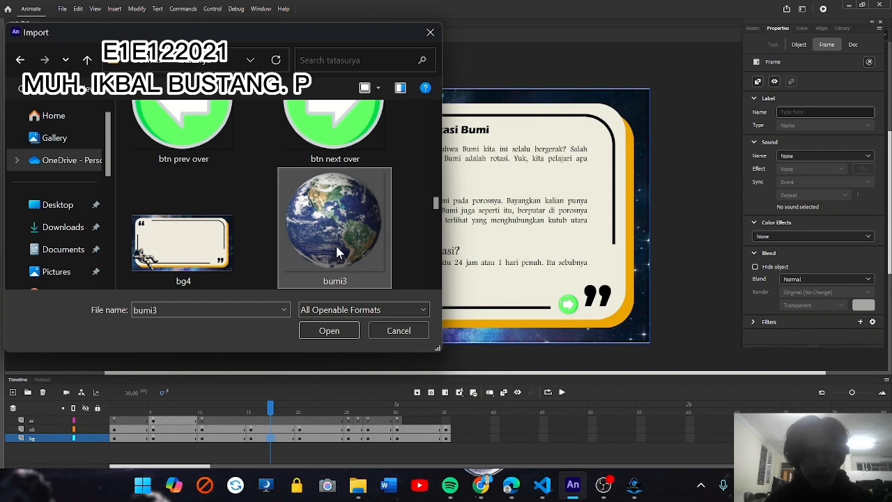
click(400, 331)
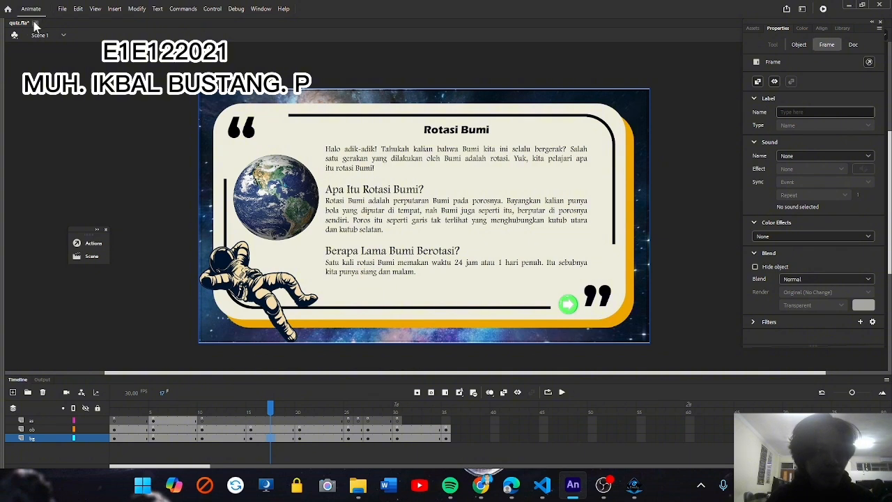
Step: Inspect the body text of the Rotasi Bumi page and its character settings with the Text tool
click(77, 9)
mouse_move(62, 9)
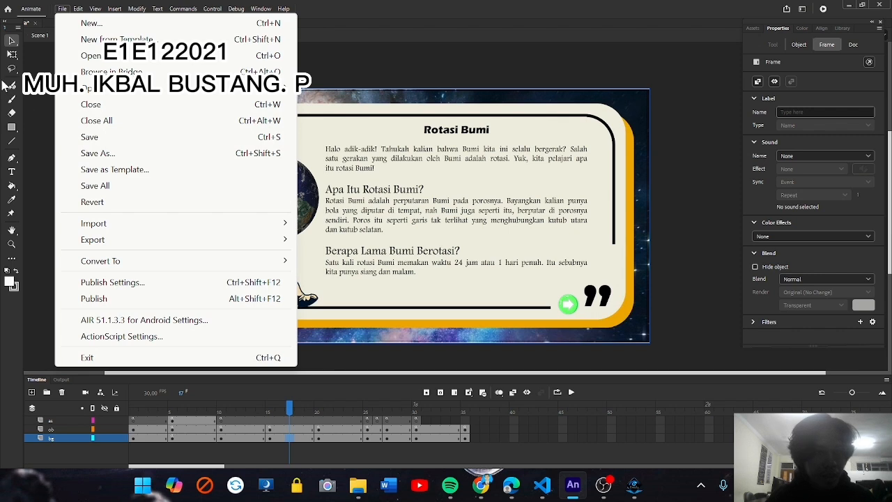
click(13, 174)
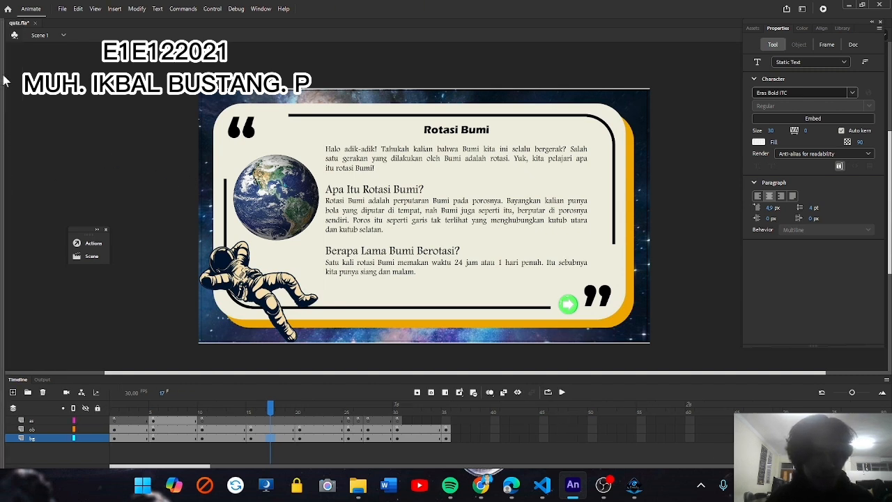
mouse_move(3, 32)
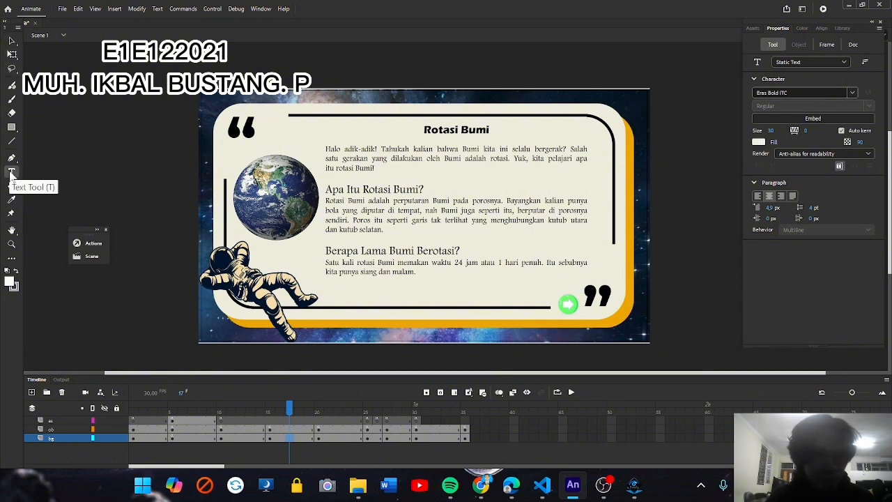
click(418, 180)
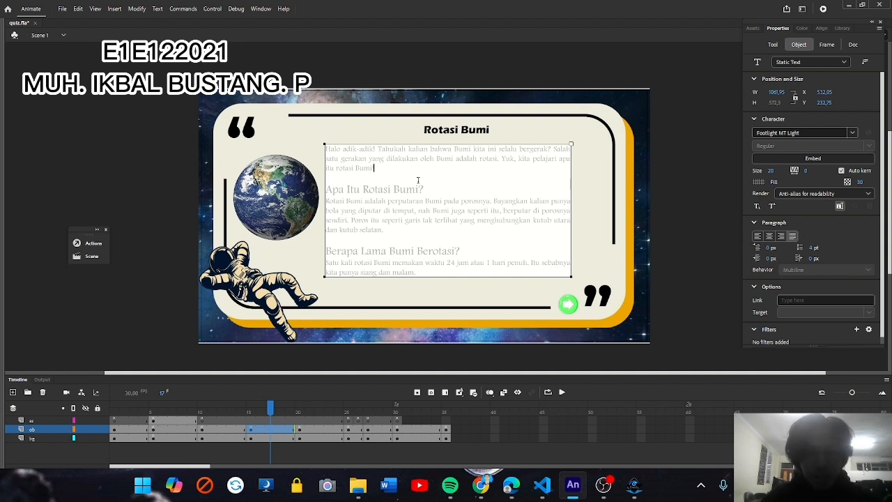
key(Escape)
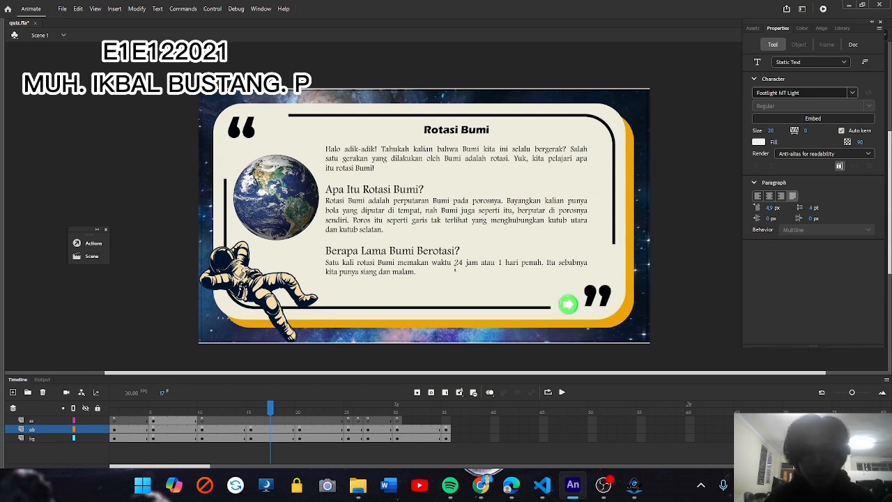
click(438, 187)
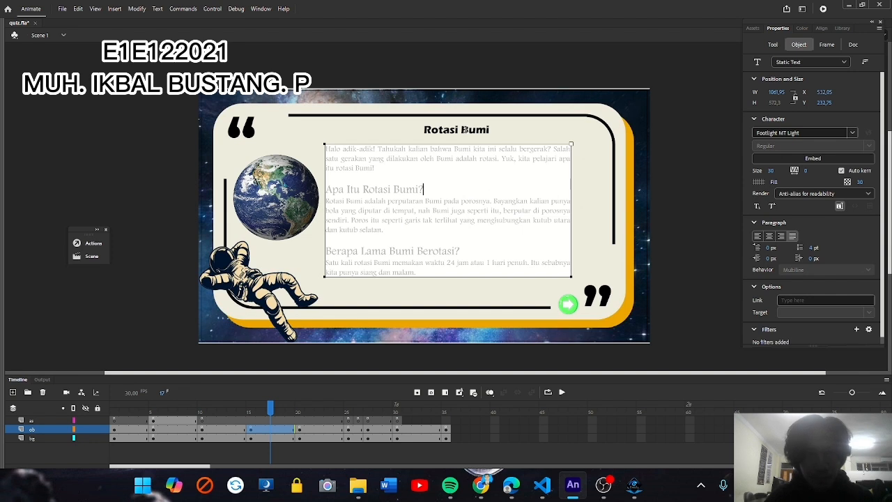
Step: Inspect the "Rotasi Bumi" title's text box and character settings with the Text tool, leaving the text unedited
click(463, 129)
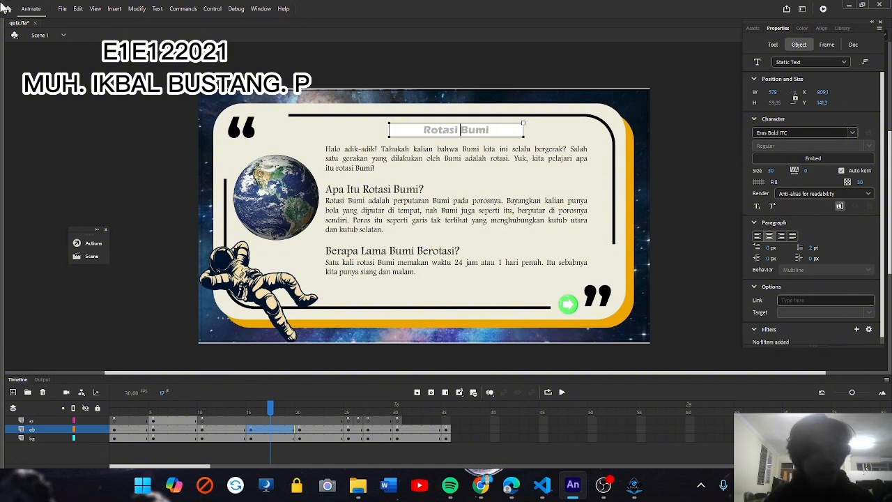
click(13, 34)
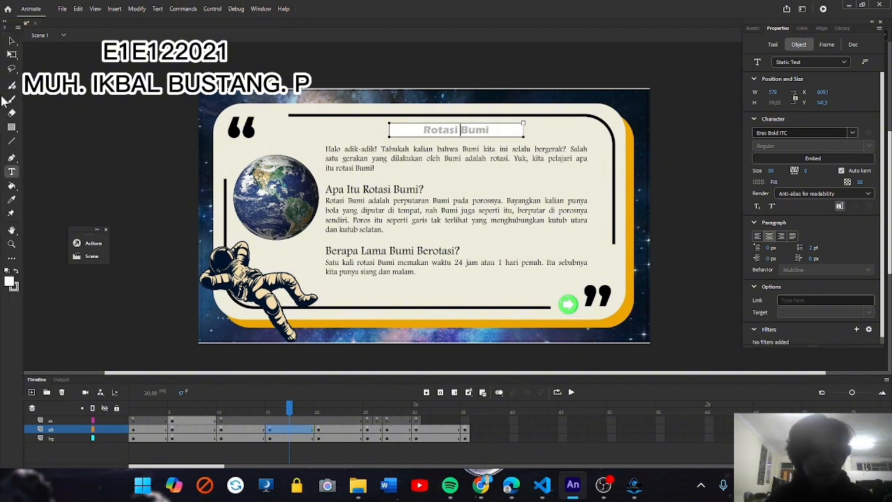
click(11, 174)
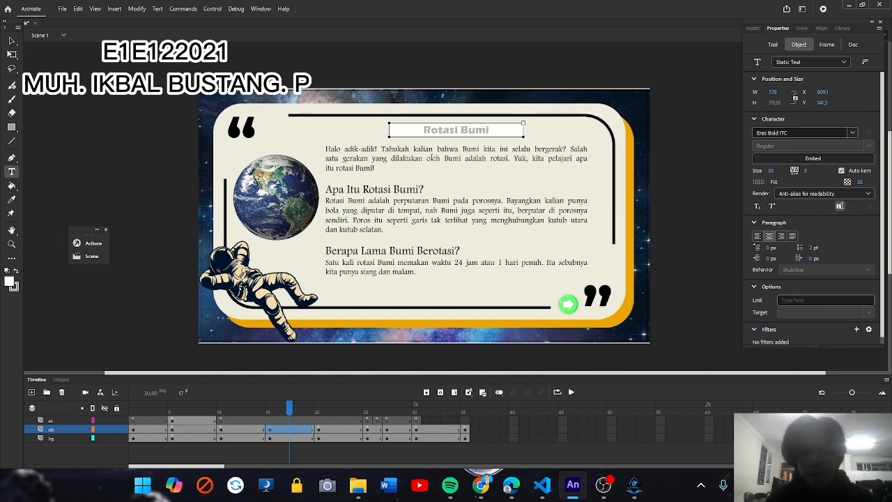
click(460, 129)
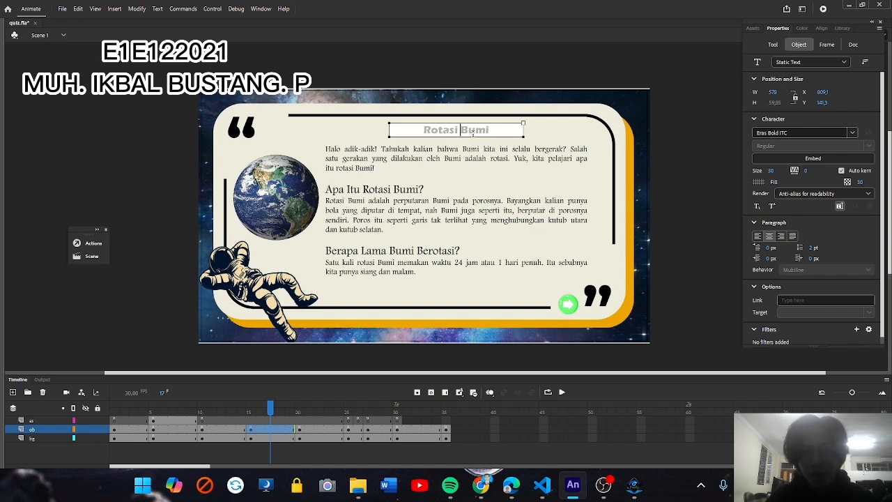
key(Escape)
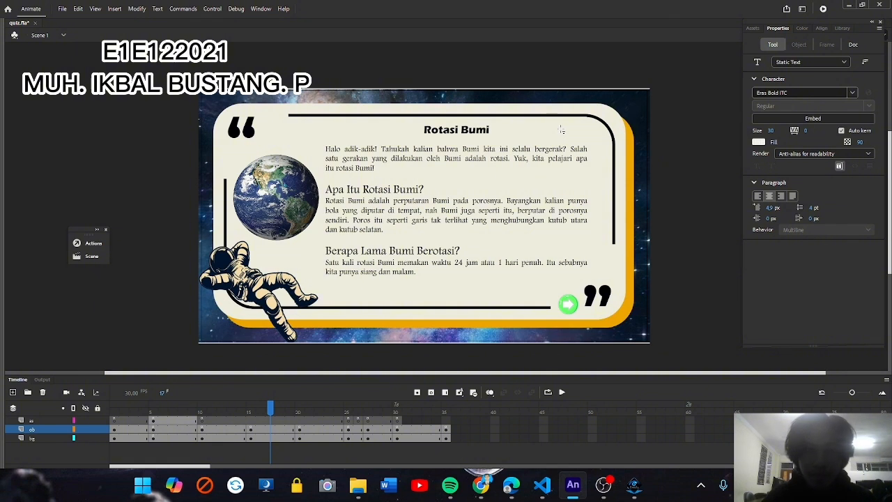
click(437, 130)
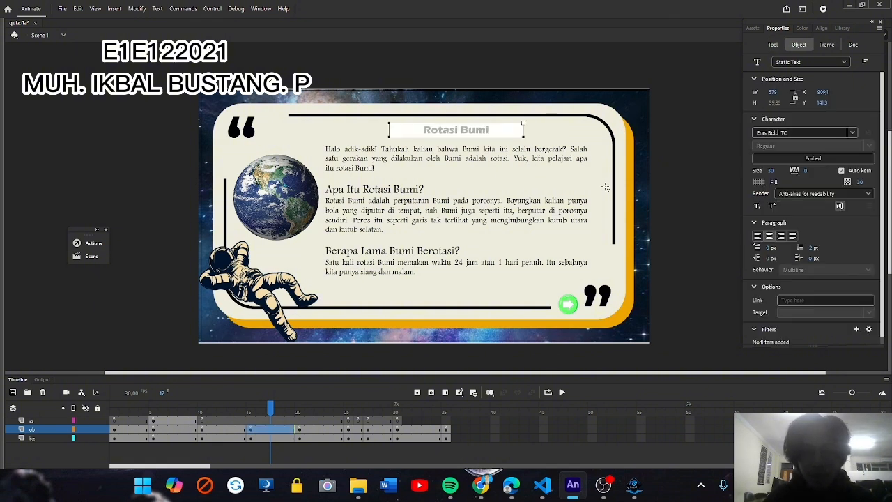
key(Escape)
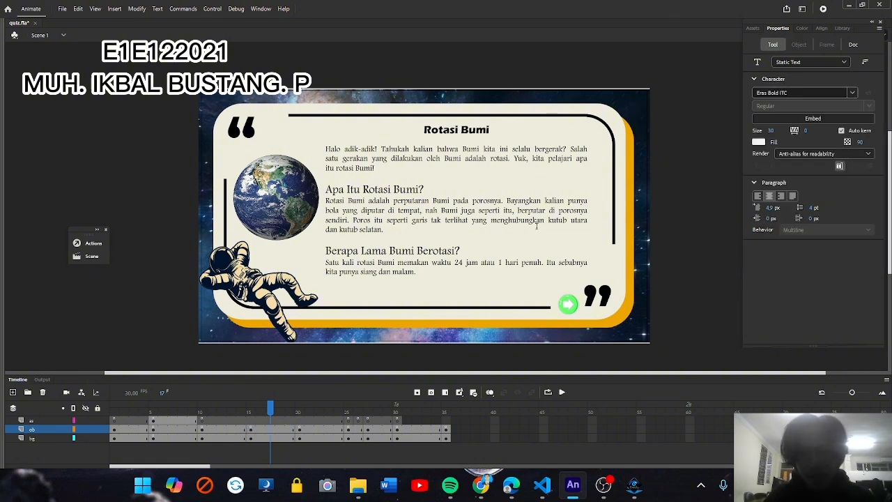
Step: Leave the empty text box at the green arrow button and switch back to the Selection tool
click(571, 304)
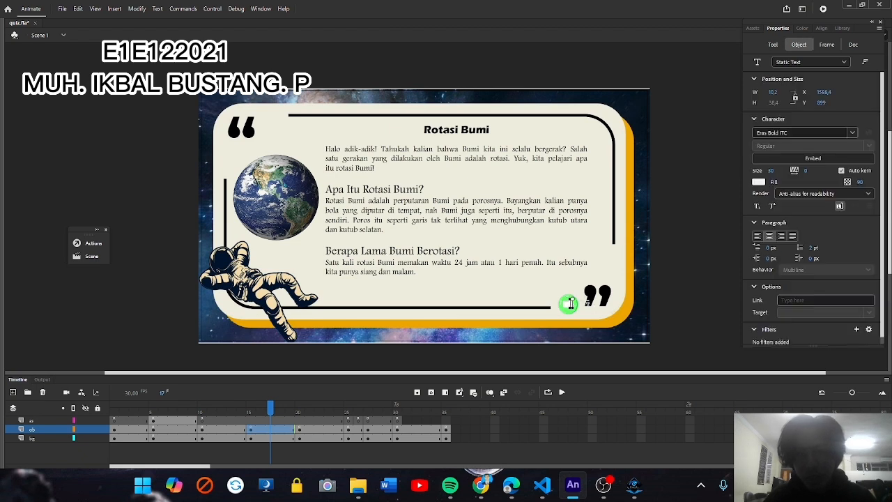
key(Escape)
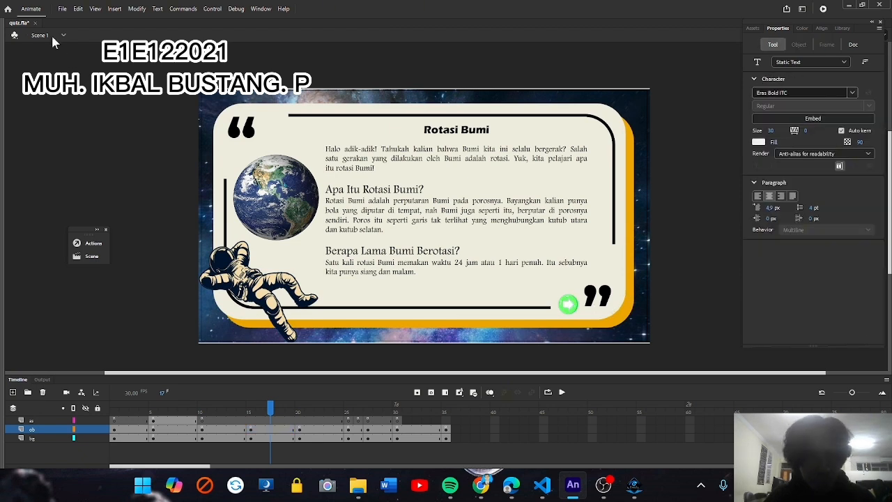
click(4, 53)
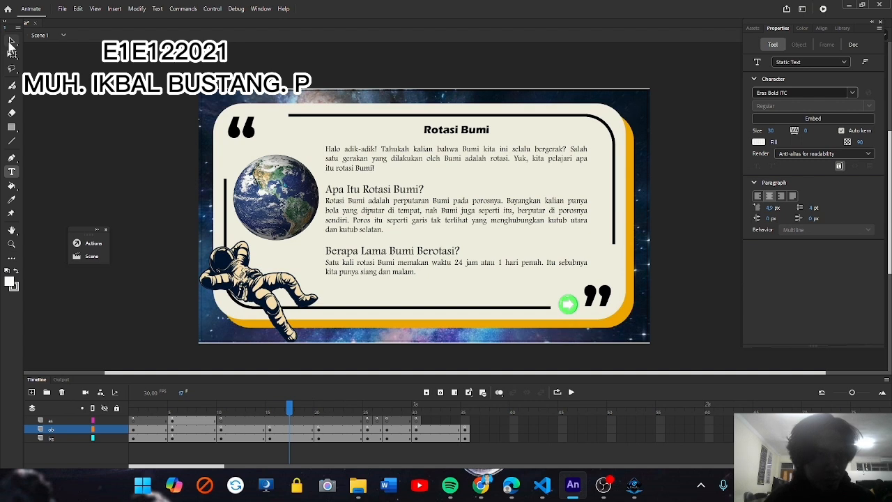
click(12, 42)
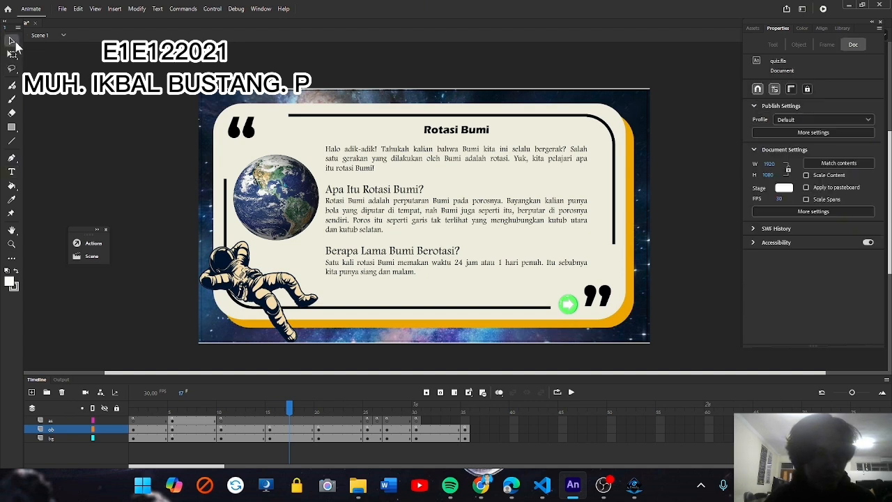
Step: Hide the Tools panel and select the green arrow button on the Rotasi Bumi page
key(ctrl+F2)
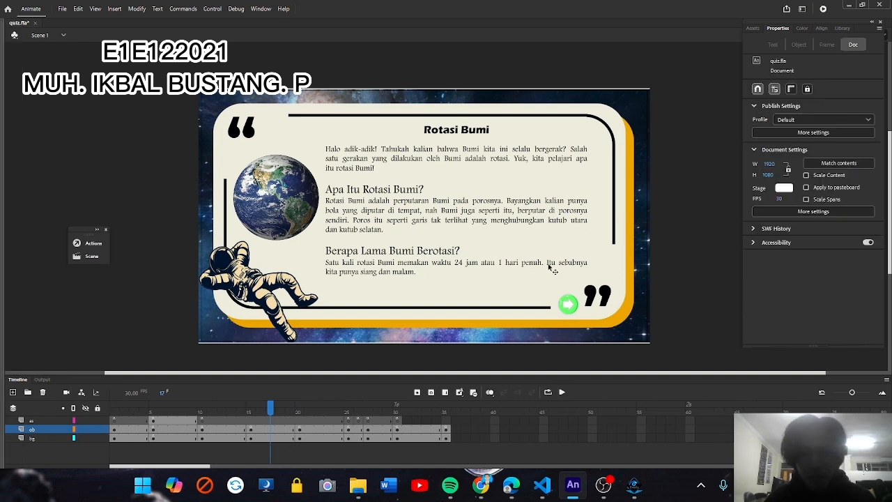
click(566, 311)
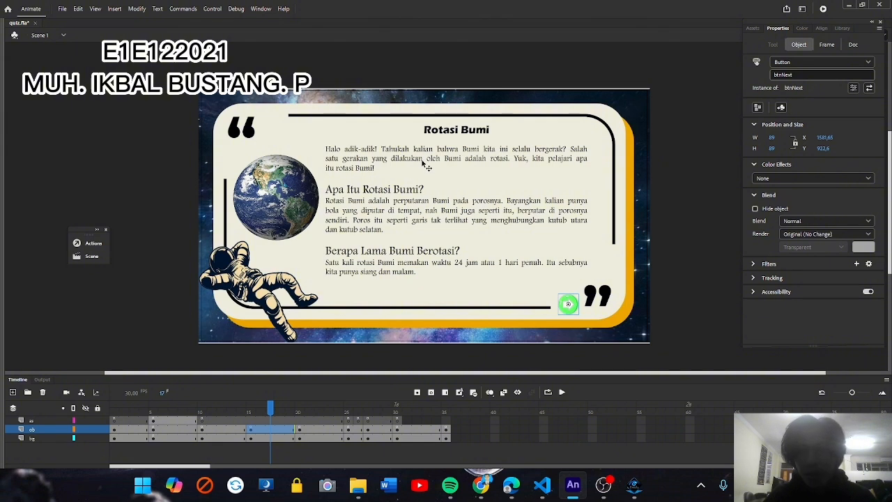
Step: Locate the btn next over image in the tatasurya folder for import to the stage, cancel the import, and deselect the arrow button
click(63, 9)
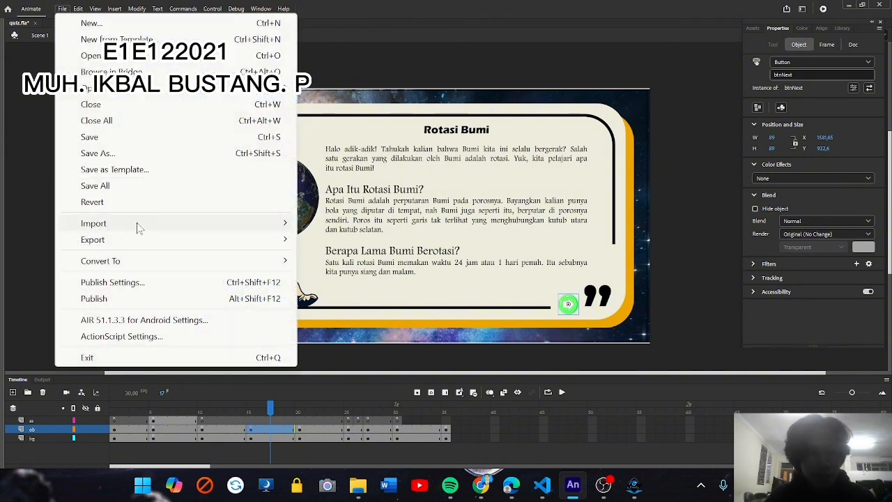
mouse_move(138, 228)
click(349, 224)
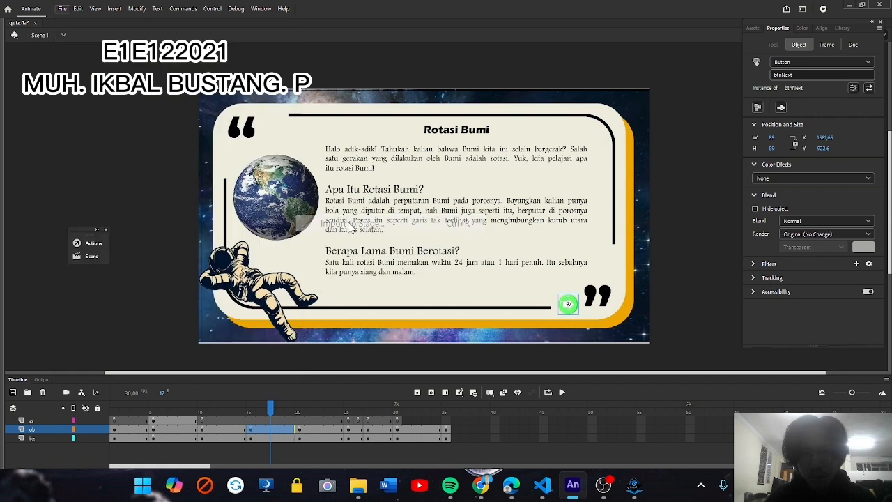
double_click(169, 147)
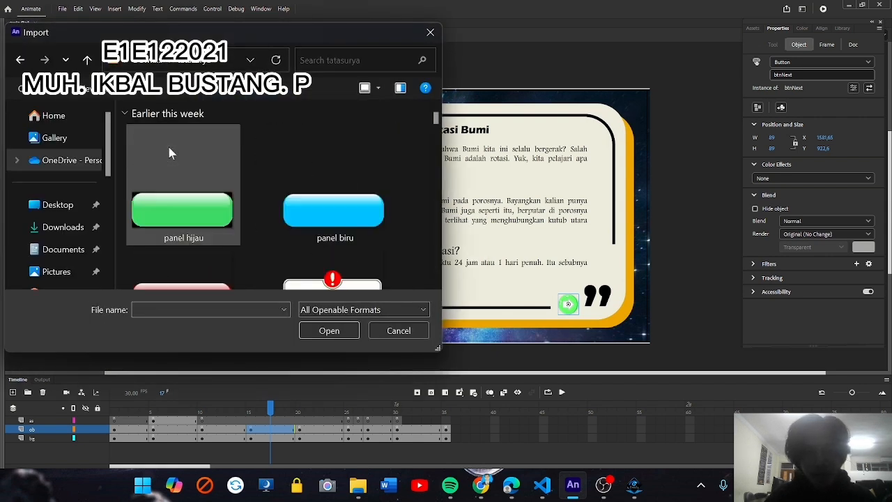
drag(438, 117, 440, 201)
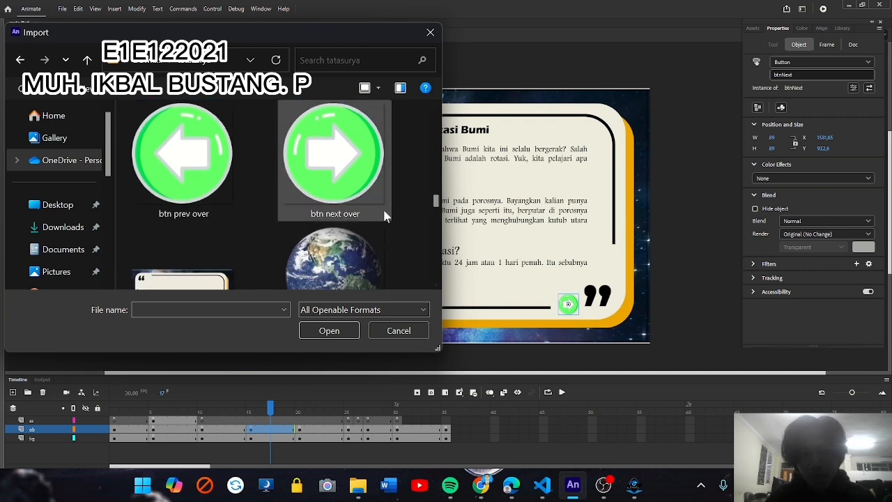
click(334, 212)
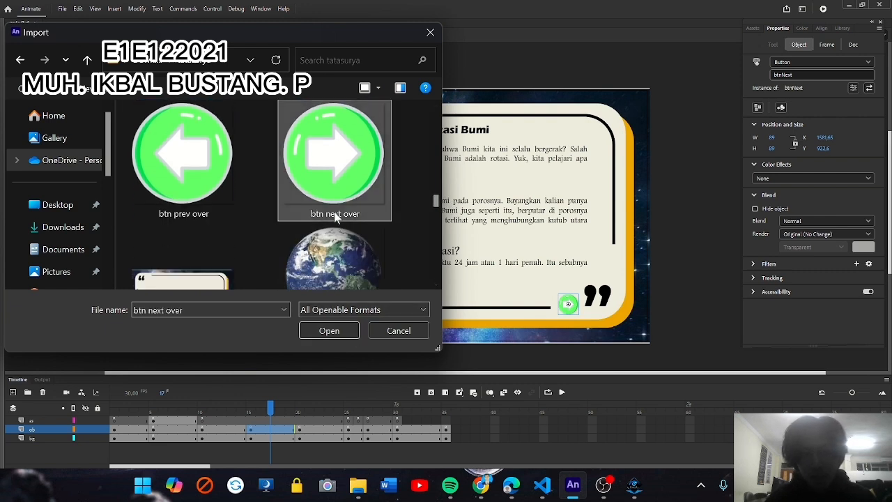
click(394, 329)
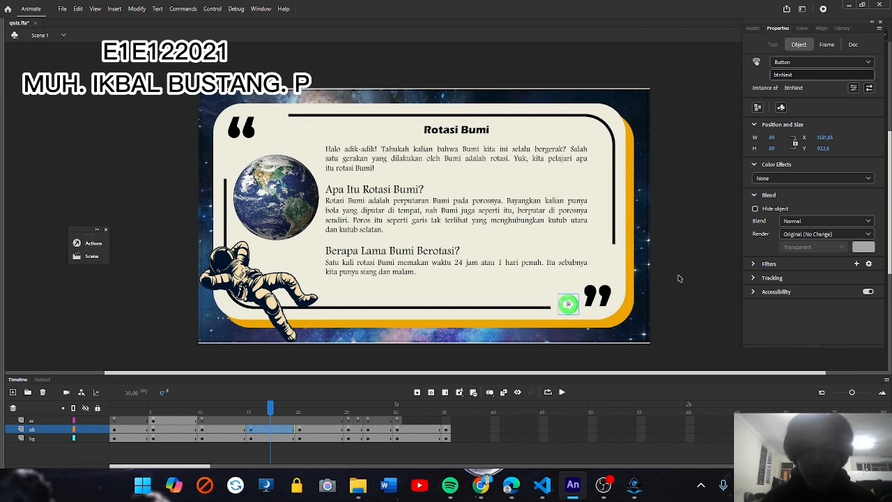
click(673, 305)
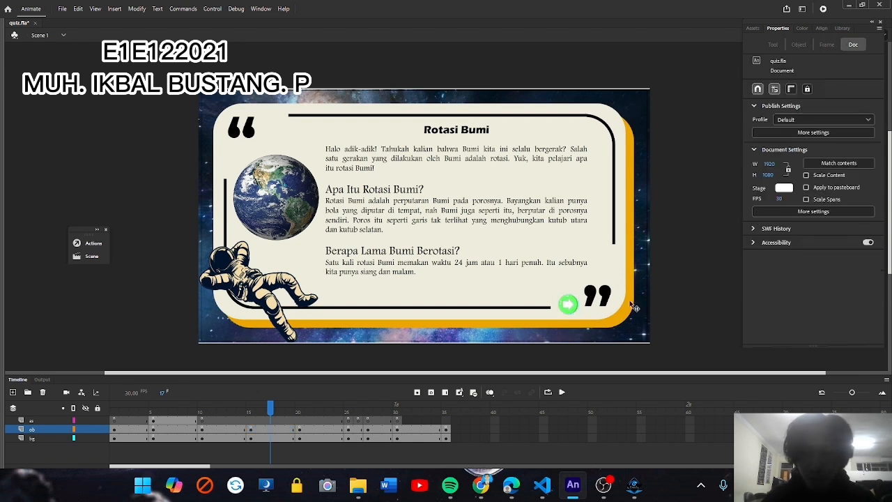
Step: Open the btnNext button symbol for editing and try to insert a blank keyframe from its Up frame
double_click(568, 306)
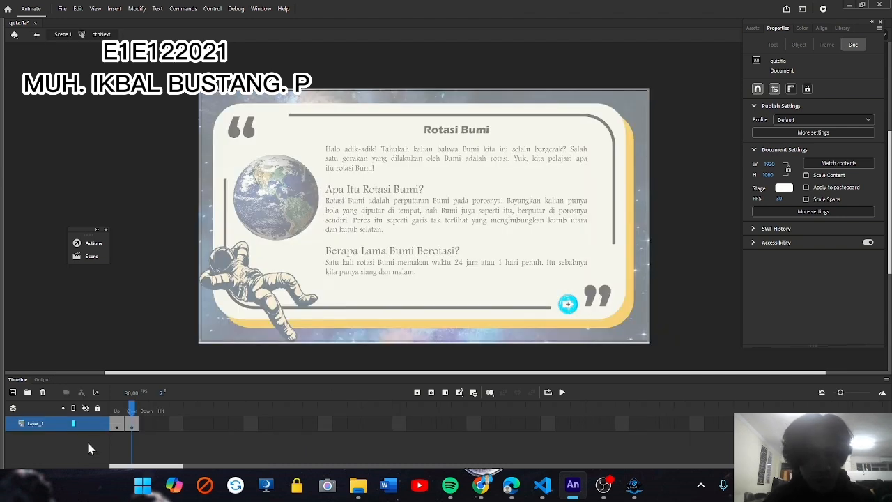
click(115, 408)
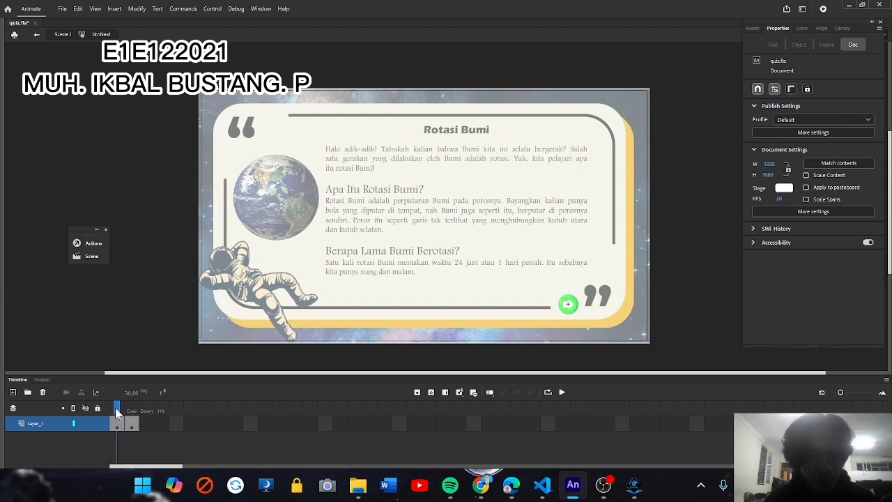
right_click(116, 423)
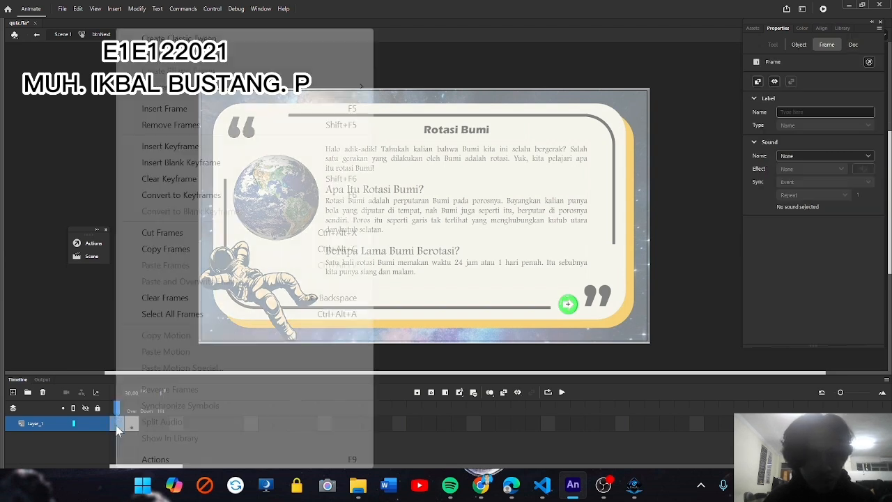
click(198, 163)
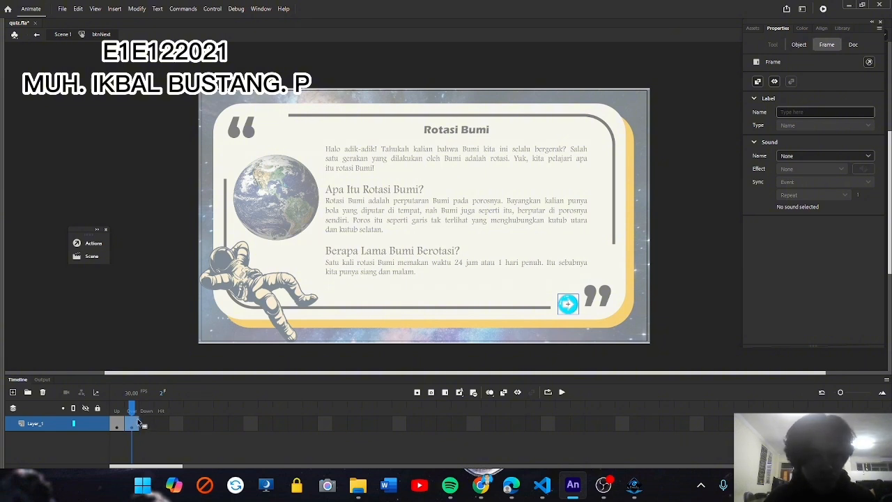
Step: For the button's Over frame, locate the btn next up image in the tatasurya folder for import to the stage, and cancel the import
click(62, 8)
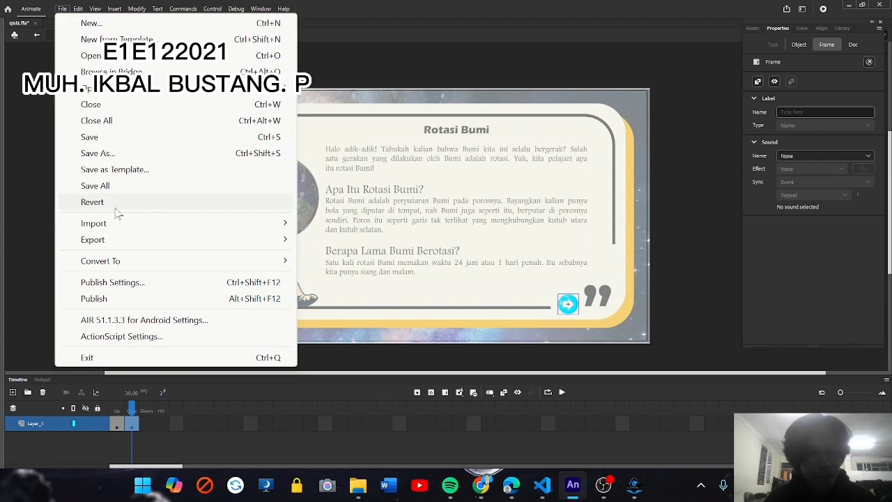
mouse_move(126, 228)
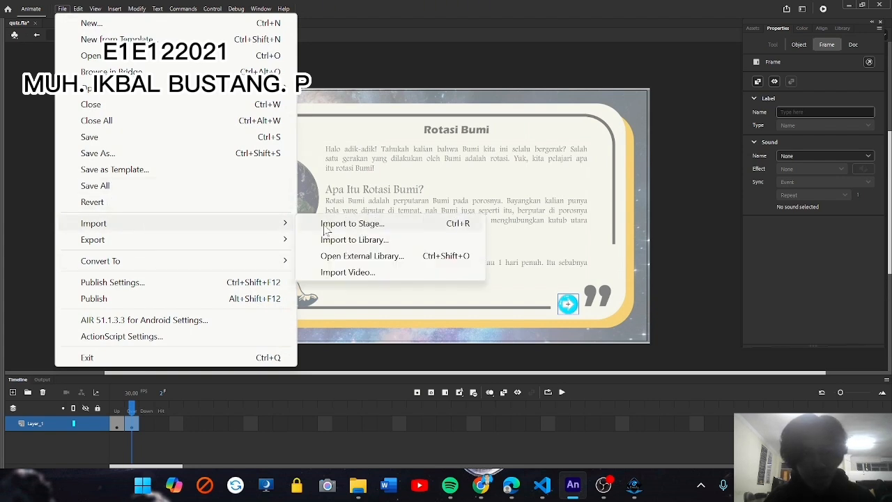
click(325, 229)
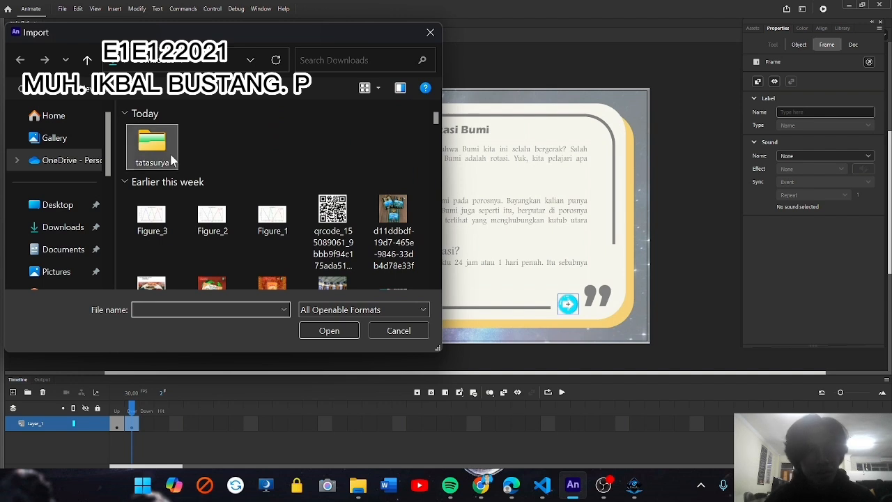
double_click(173, 160)
scroll(289, 193, down, 8)
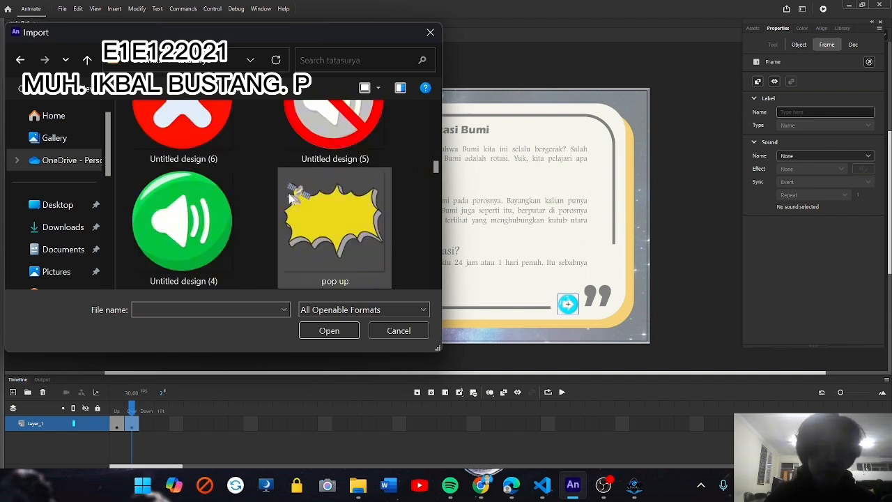
scroll(288, 197, down, 5)
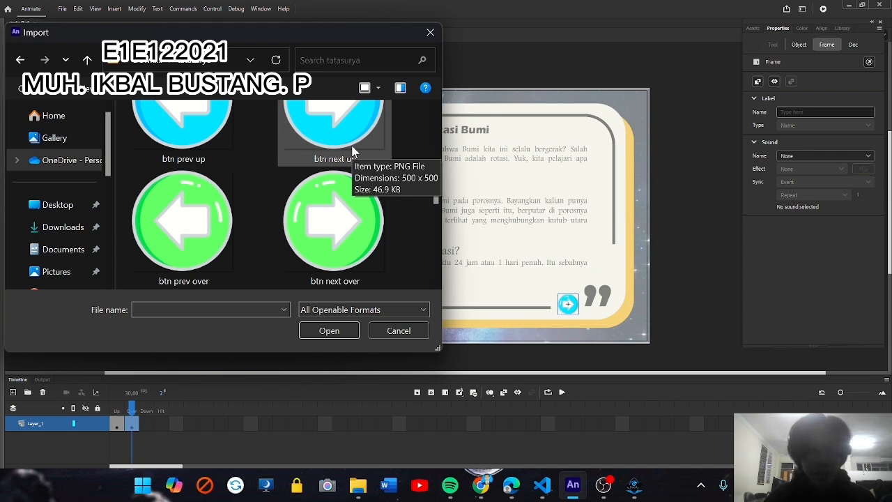
click(334, 155)
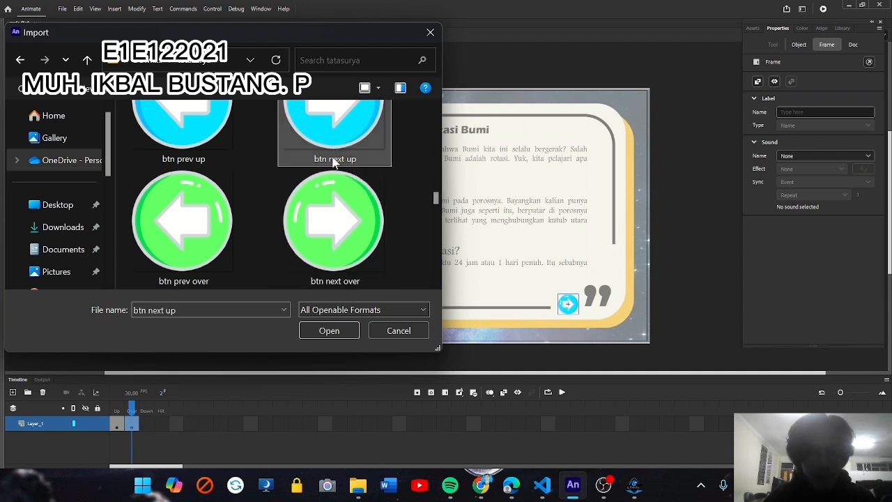
click(387, 335)
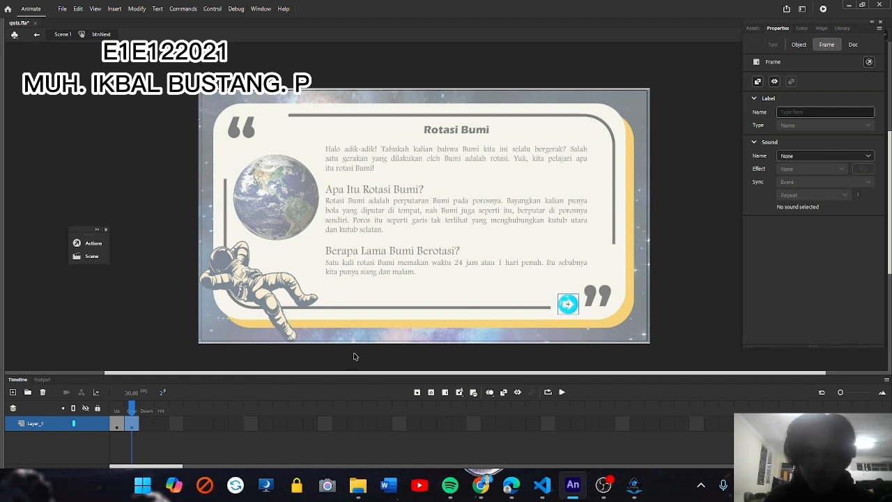
Step: Compare the Up and Over frames of the btnNext button symbol and return to Scene 1
click(116, 413)
click(133, 412)
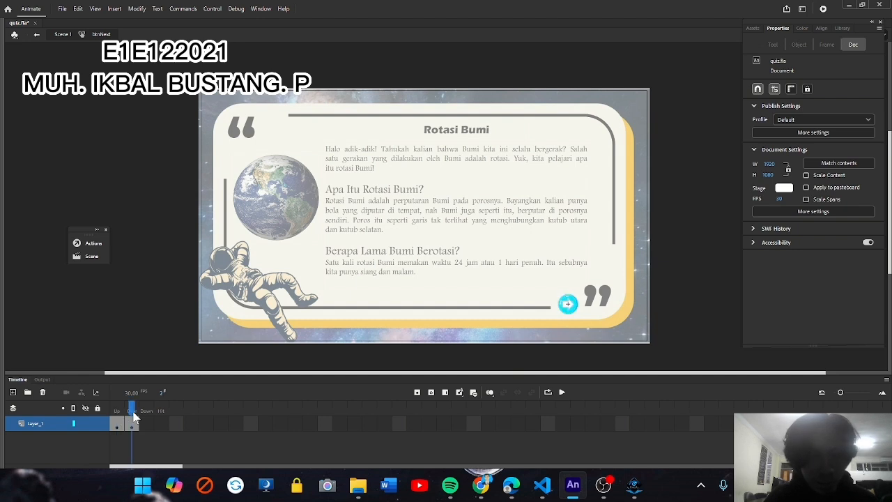
double_click(695, 308)
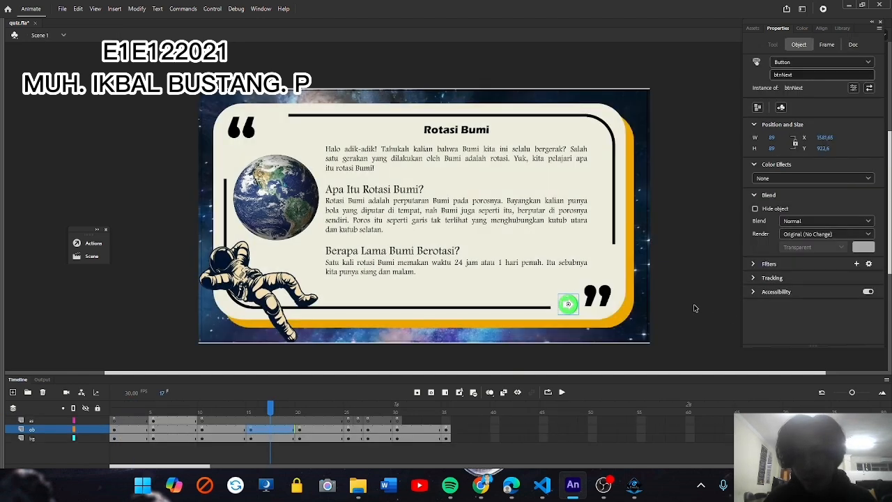
double_click(569, 305)
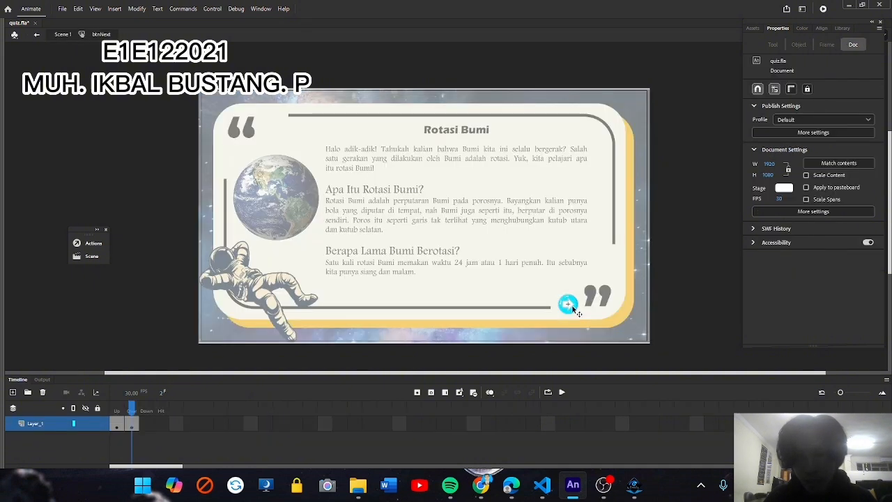
double_click(695, 302)
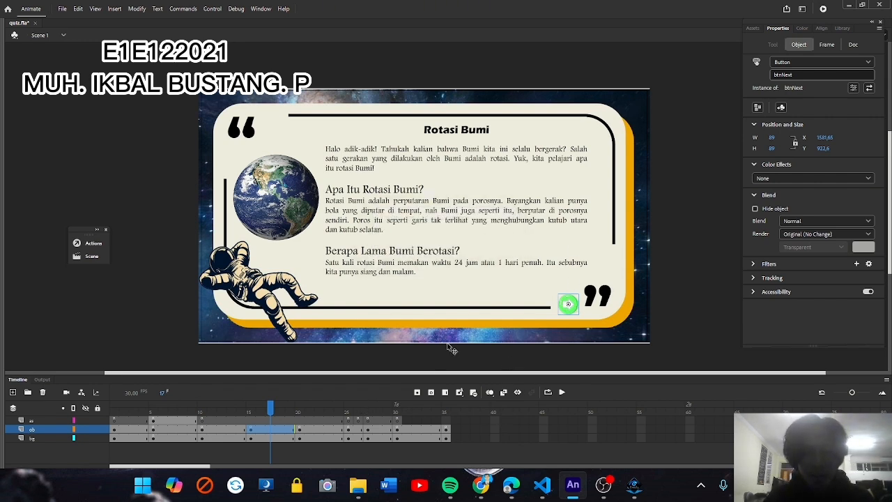
Step: Go to frame 21 of the bg layer on the Revolusi Bumi page and locate the bg4 background in the tatasurya folder for stage import
click(309, 440)
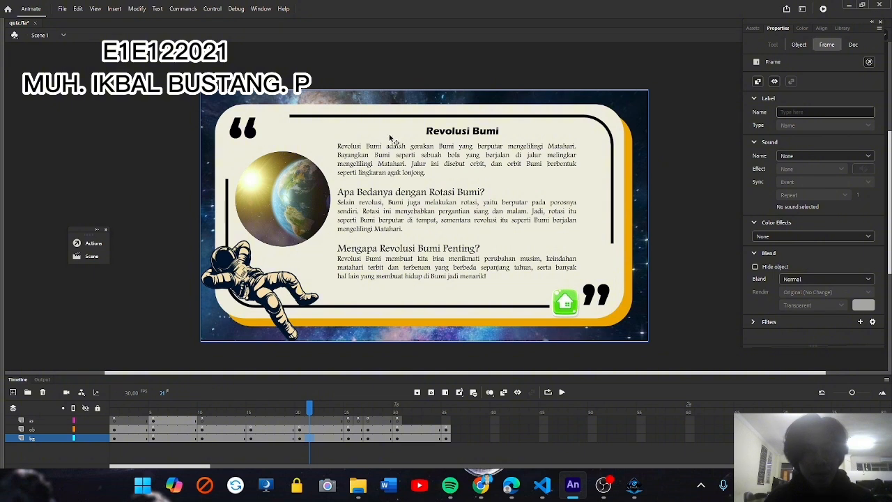
click(62, 8)
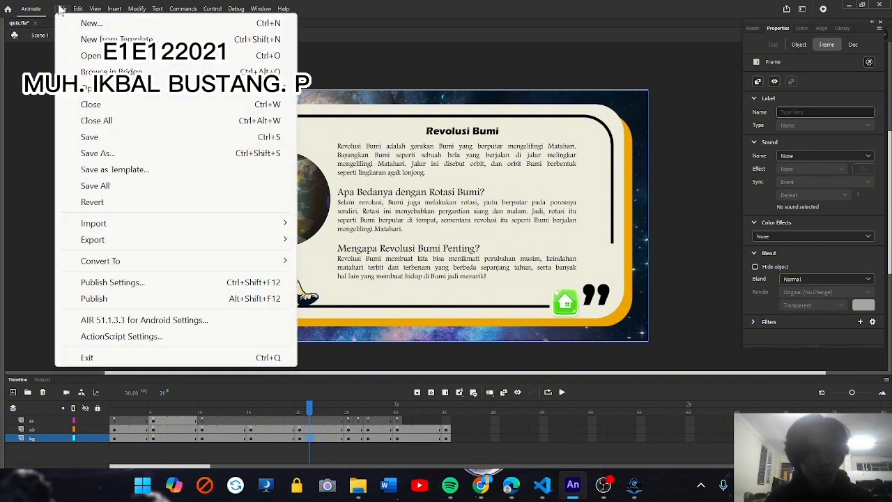
mouse_move(133, 224)
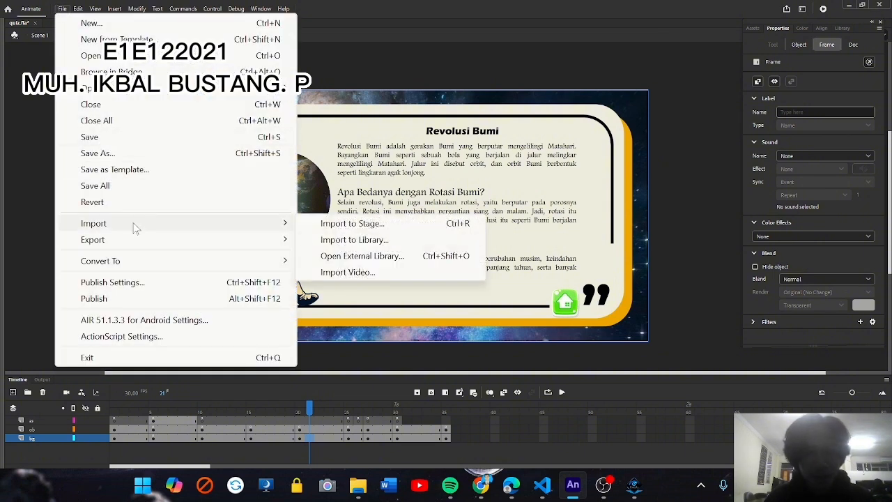
click(328, 224)
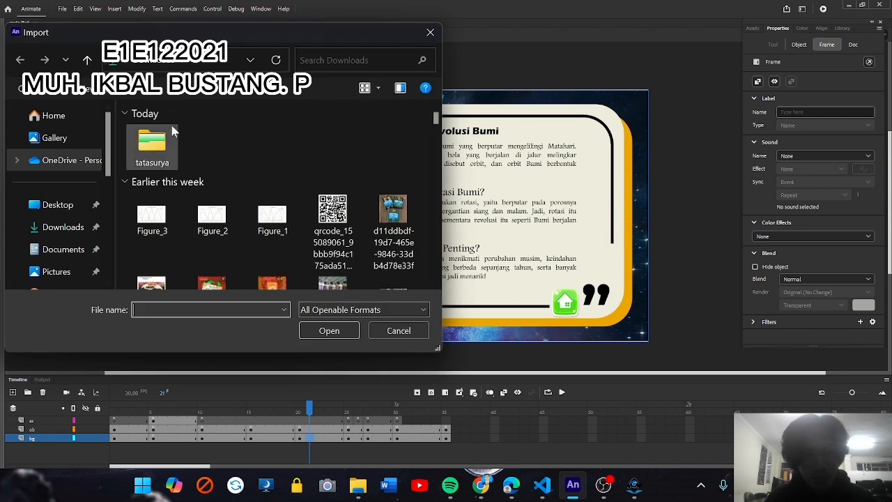
double_click(165, 141)
scroll(253, 200, down, 15)
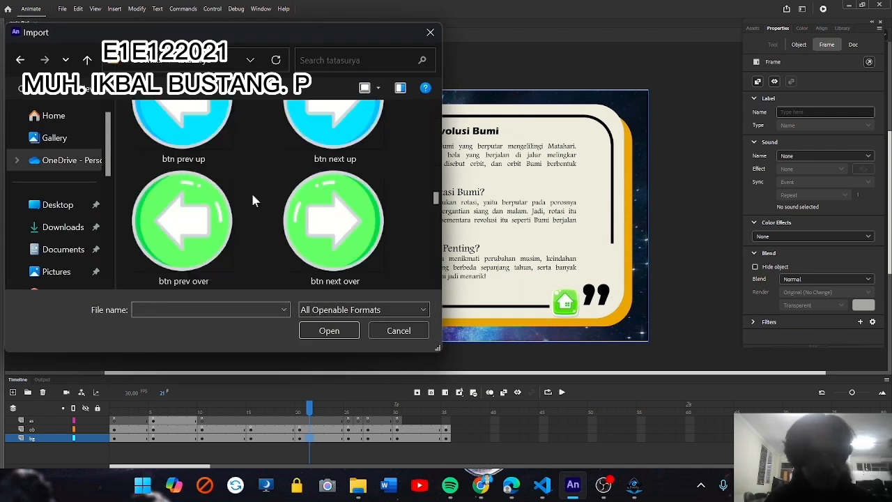
scroll(253, 199, up, 8)
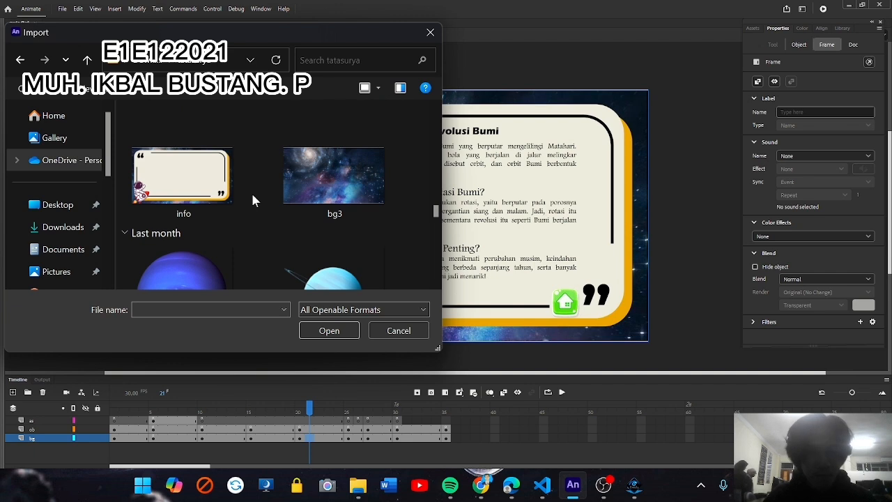
scroll(253, 201, up, 2)
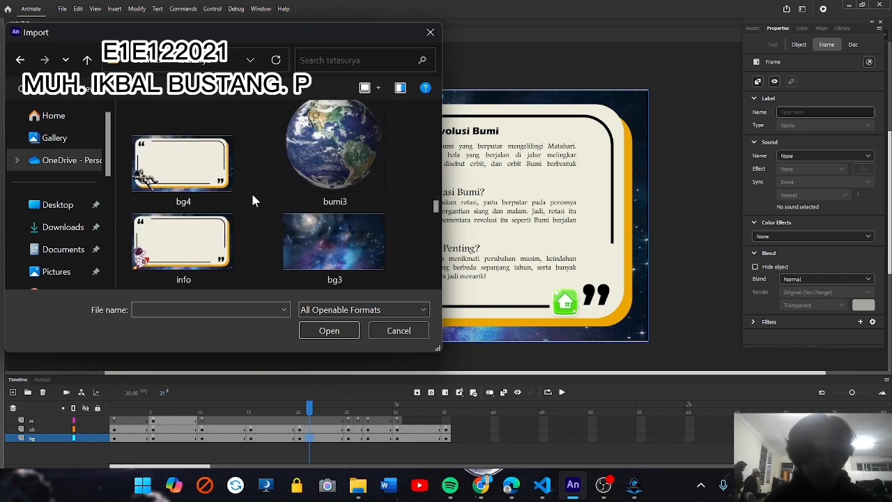
click(183, 179)
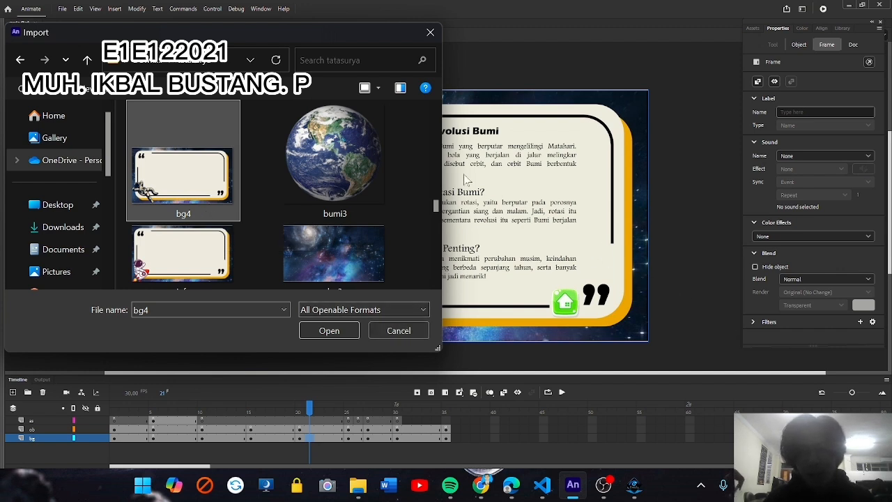
Step: Browse the tatasurya folder for the revolusi image, select it for import to the stage, and cancel the import
drag(325, 46, 443, 259)
scroll(368, 351, down, 5)
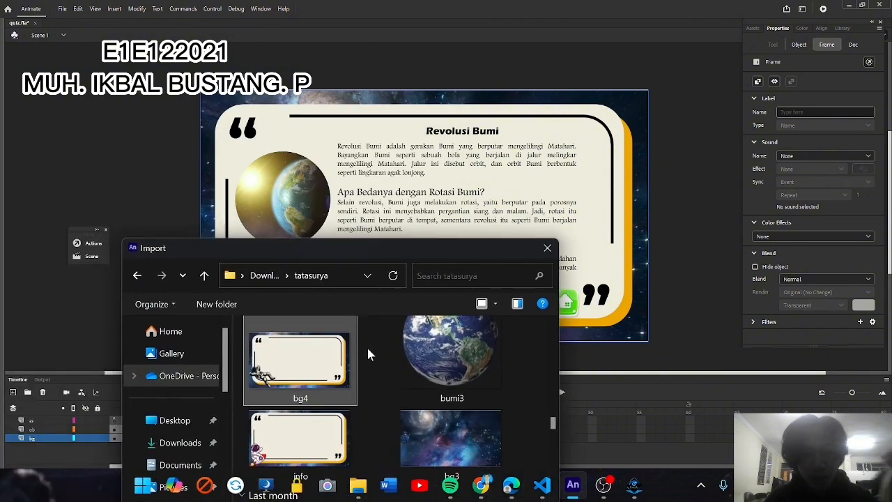
scroll(368, 354, down, 3)
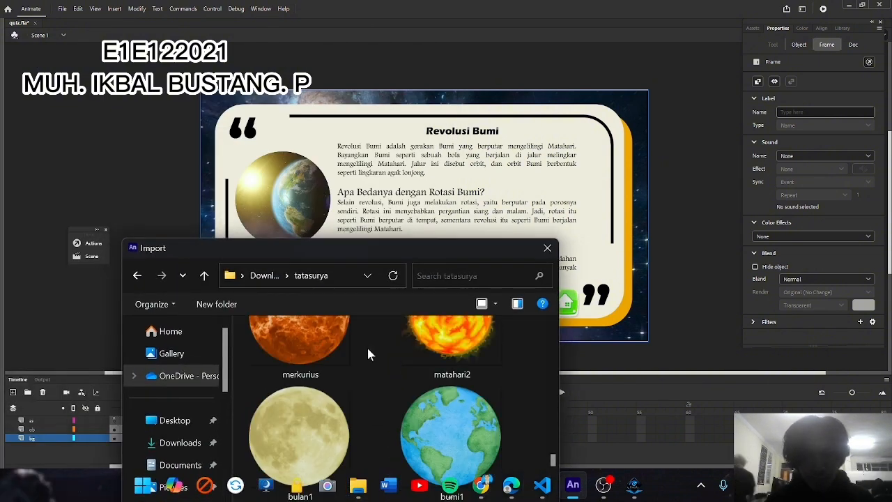
scroll(368, 355, down, 2)
scroll(368, 354, up, 3)
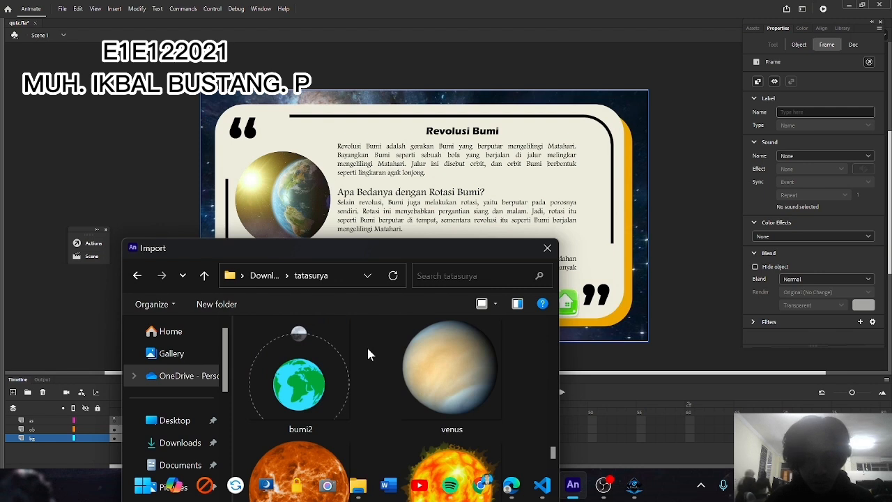
scroll(368, 354, down, 4)
scroll(368, 355, down, 6)
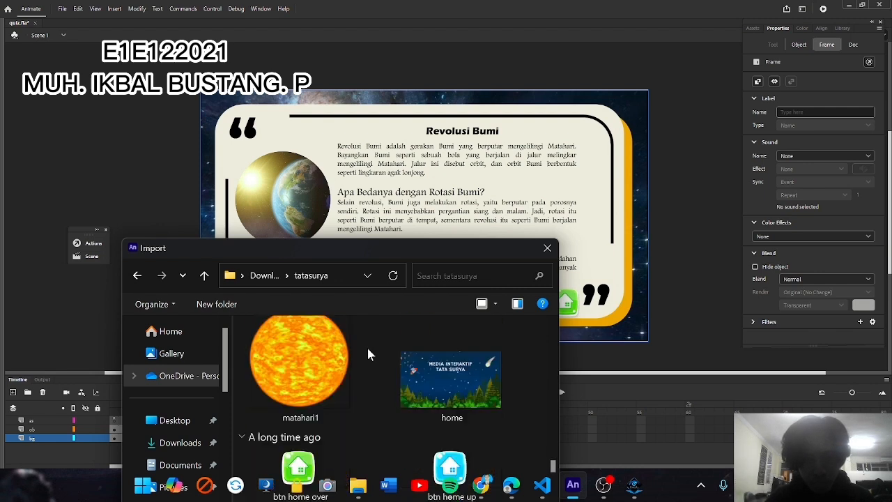
scroll(368, 352, up, 8)
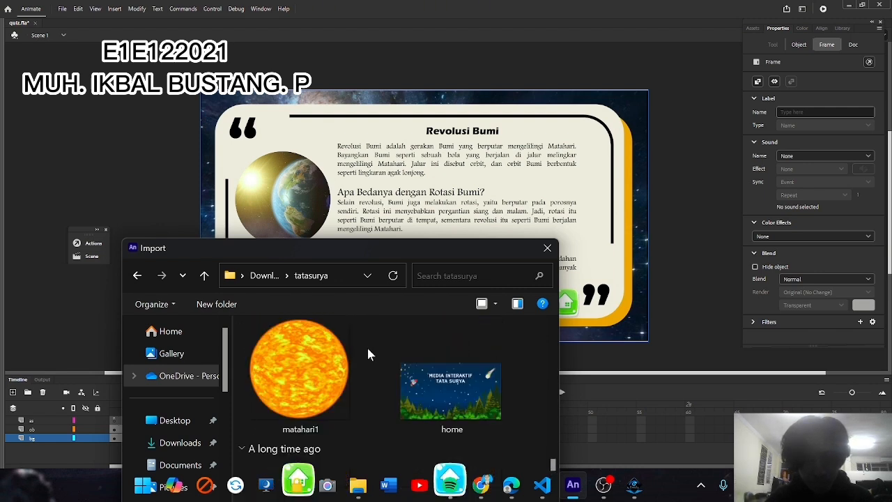
scroll(368, 354, up, 1)
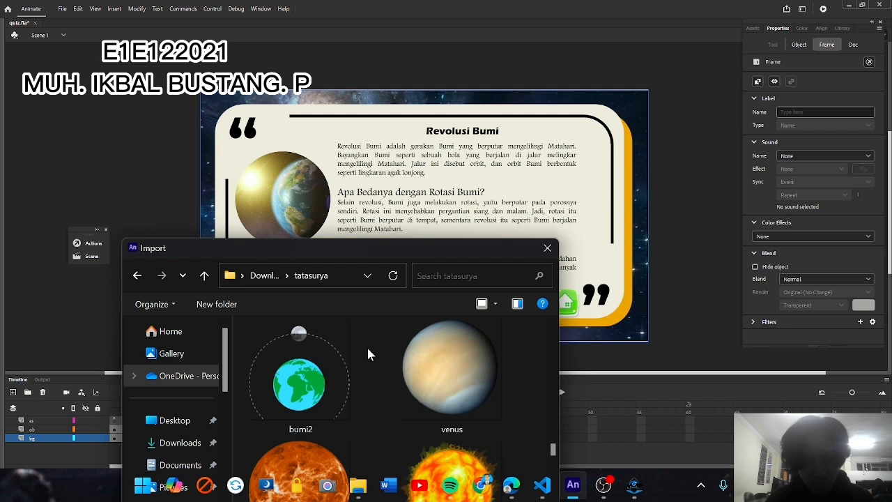
scroll(368, 355, up, 1)
scroll(368, 354, up, 3)
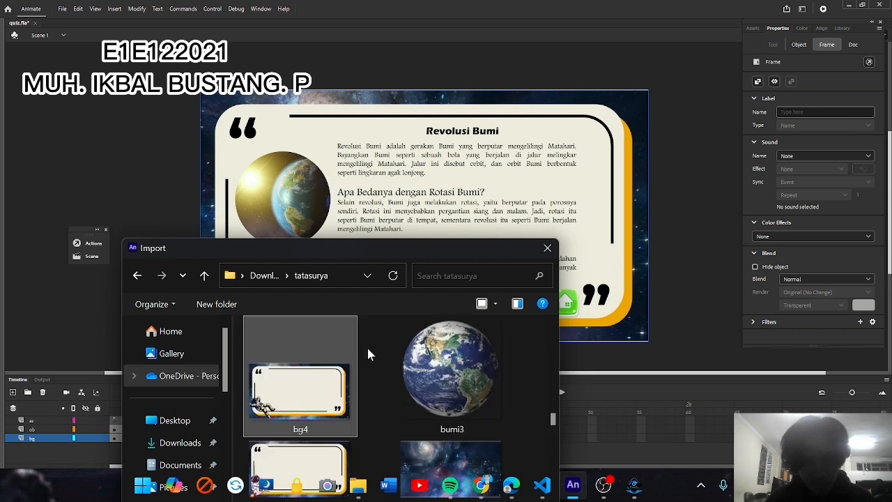
scroll(369, 354, down, 3)
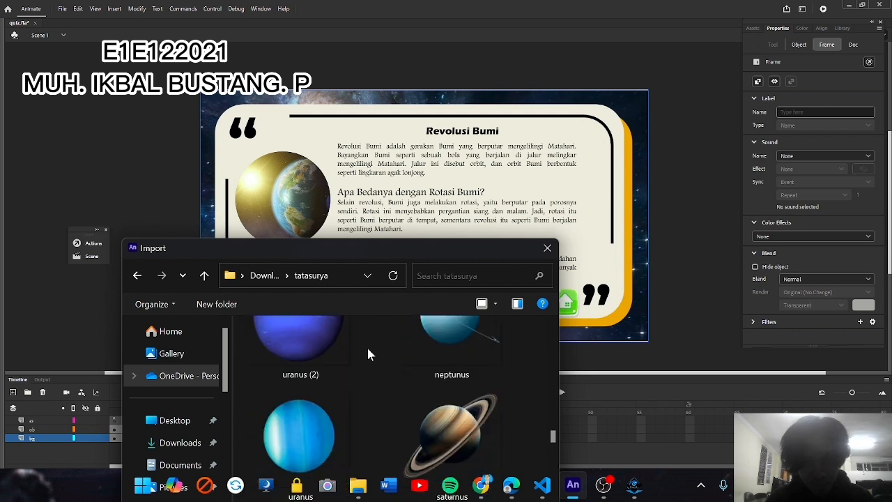
scroll(369, 354, up, 3)
drag(359, 257, 325, 111)
scroll(360, 222, up, 5)
scroll(359, 221, down, 3)
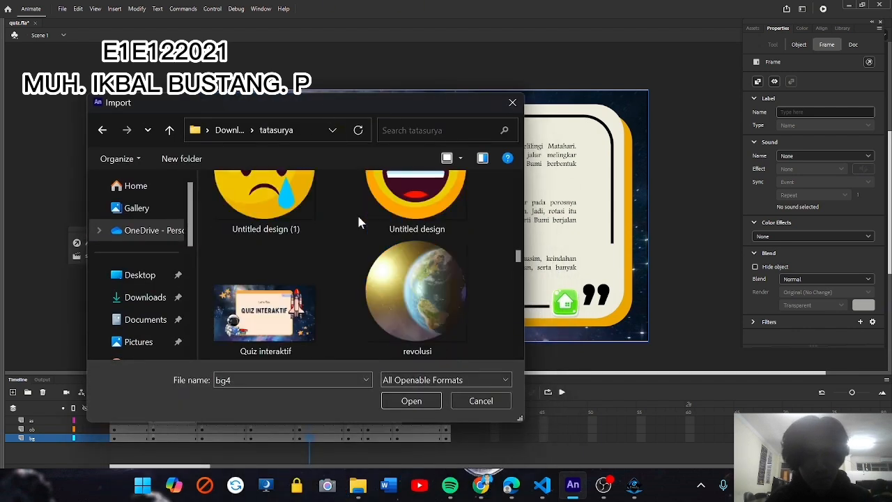
click(414, 322)
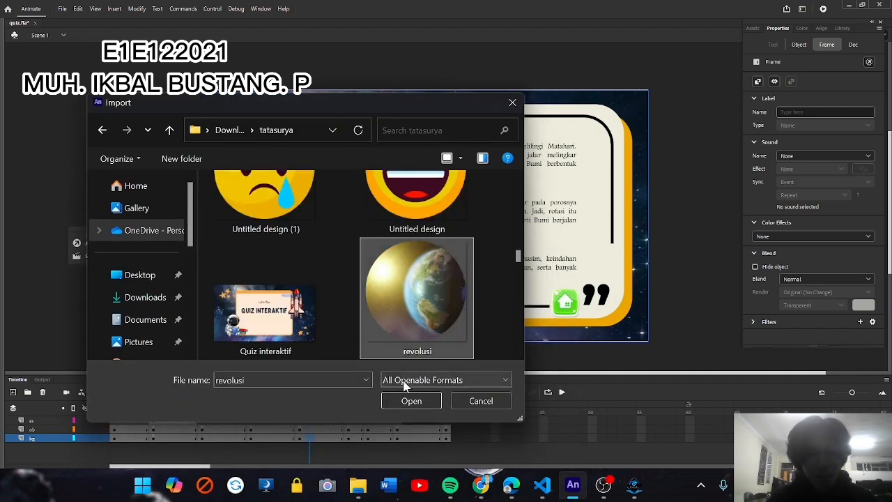
drag(311, 102, 363, 252)
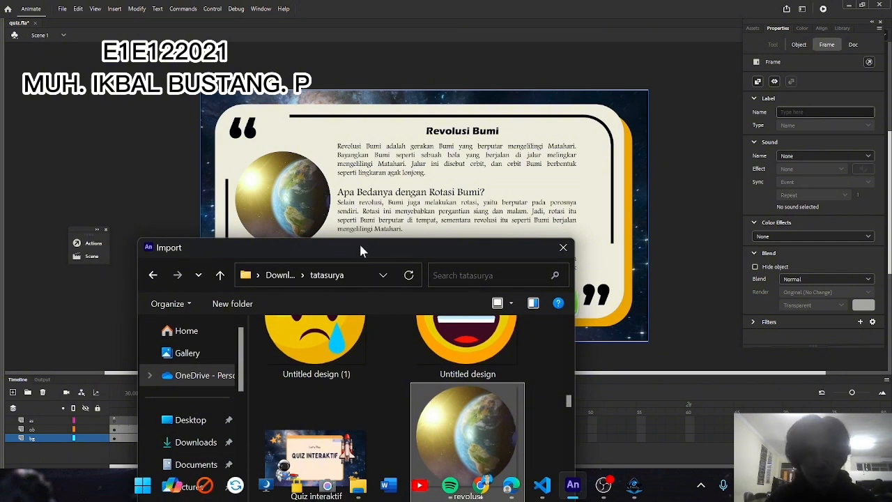
click(563, 249)
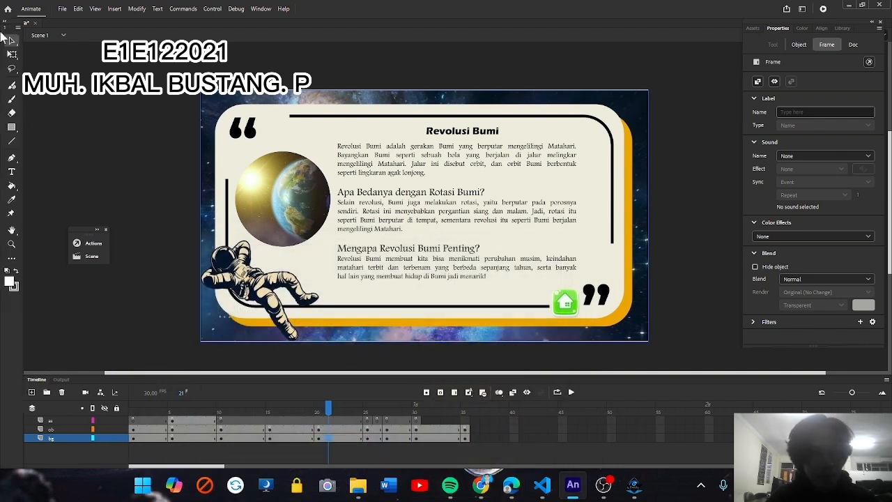
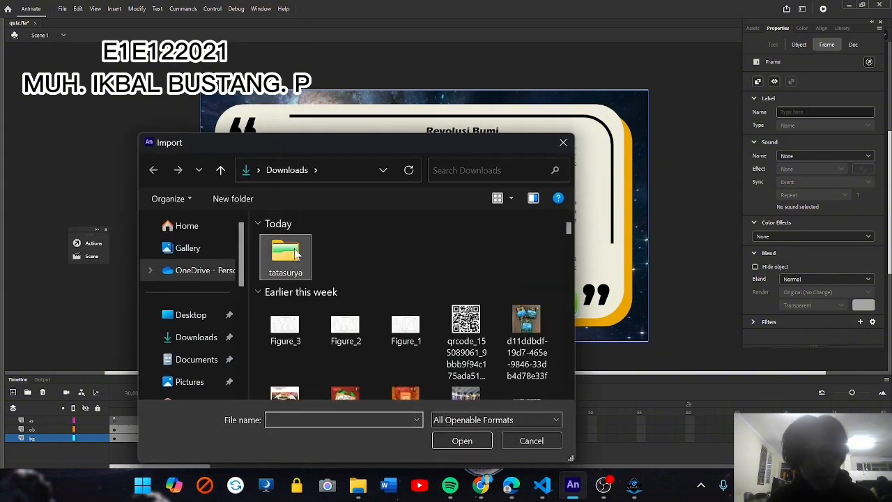
Step: Locate the btn home over and btn home up images in the tatasurya folder for stage import, and cancel the import
double_click(295, 249)
scroll(408, 309, down, 10)
scroll(408, 309, down, 15)
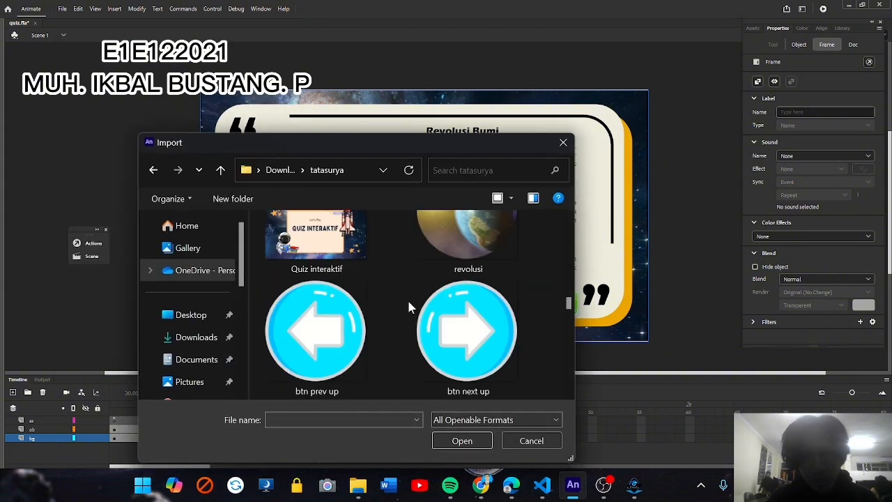
scroll(408, 309, down, 10)
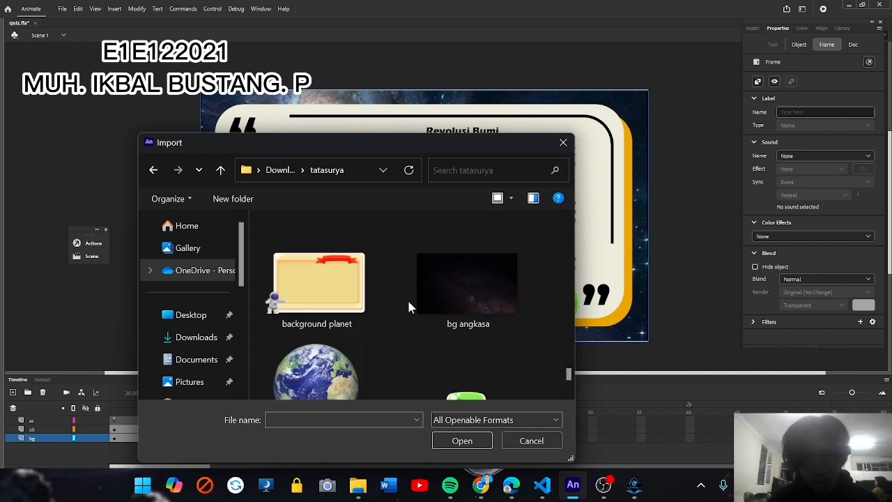
scroll(410, 307, up, 1)
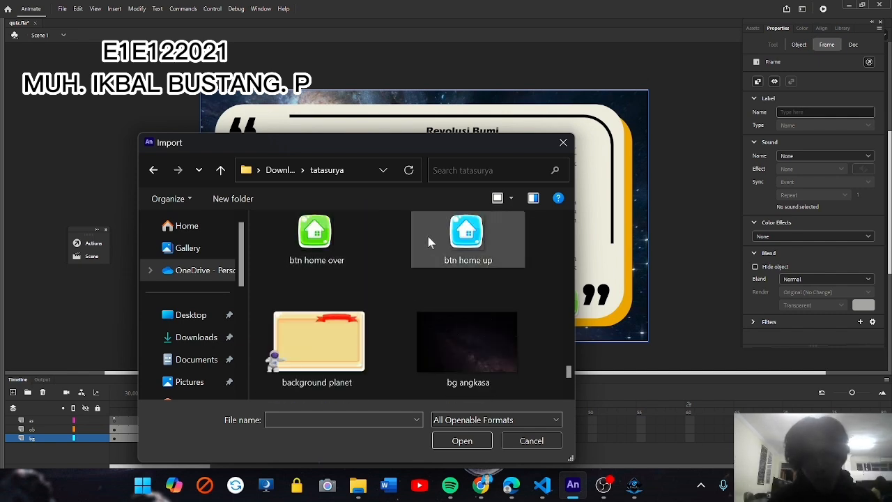
drag(452, 150, 309, 85)
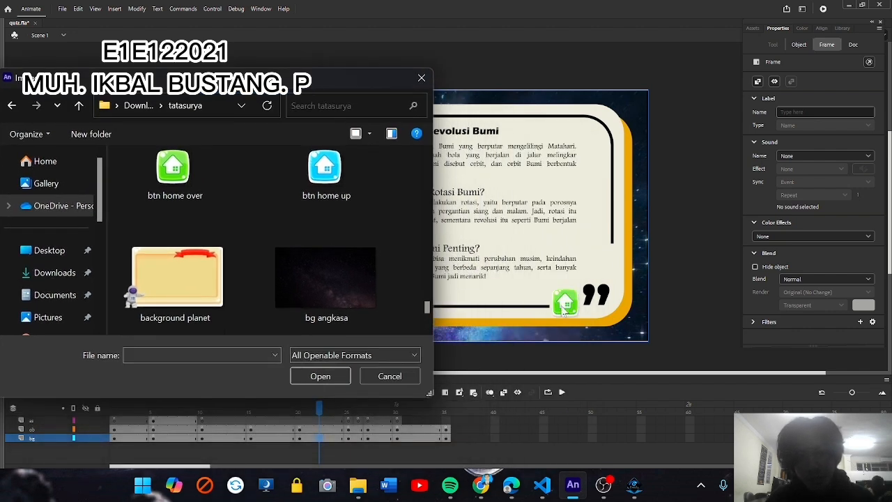
drag(403, 81, 411, 82)
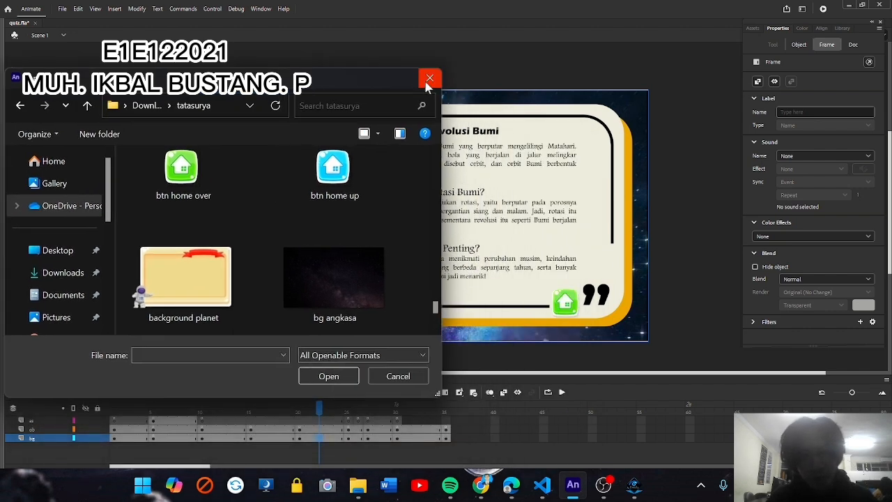
click(429, 79)
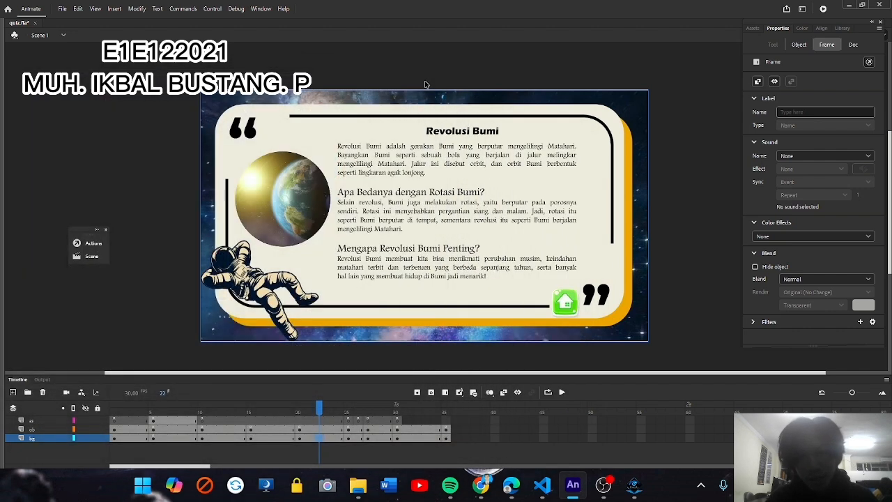
Step: Open the green home button symbol on the Revolusi Bumi page and try to insert a blank keyframe from its Up frame
double_click(566, 304)
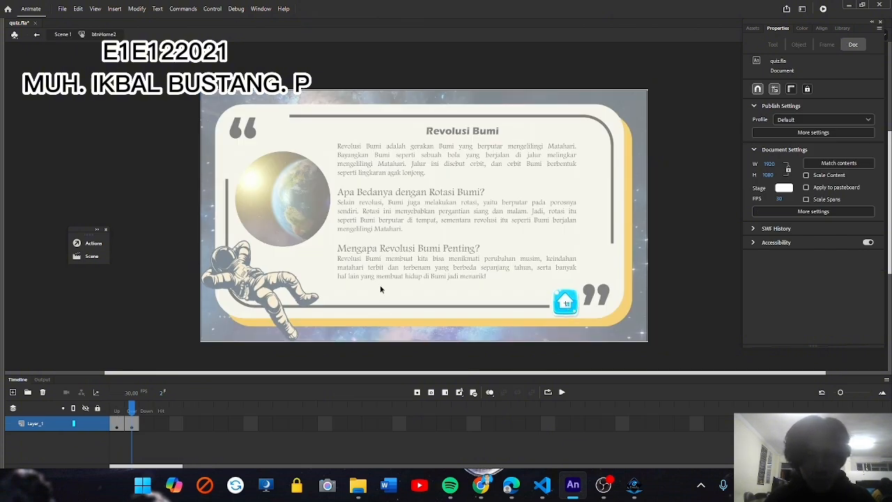
click(113, 412)
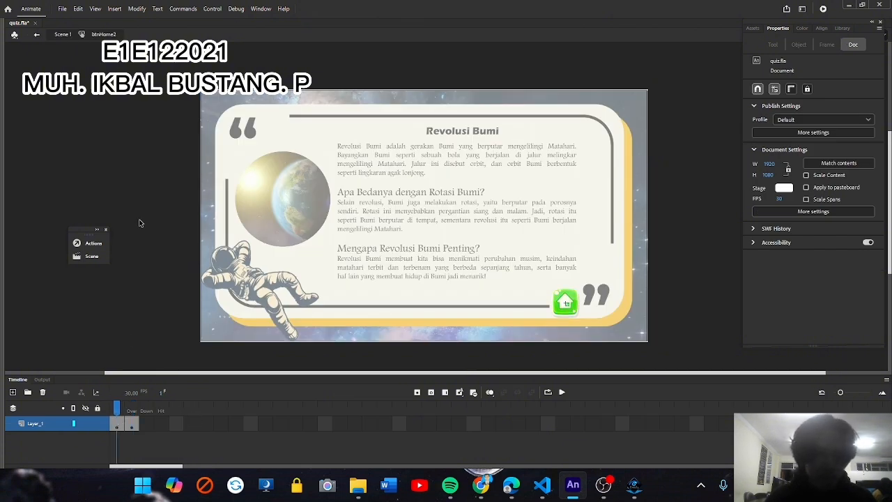
right_click(119, 423)
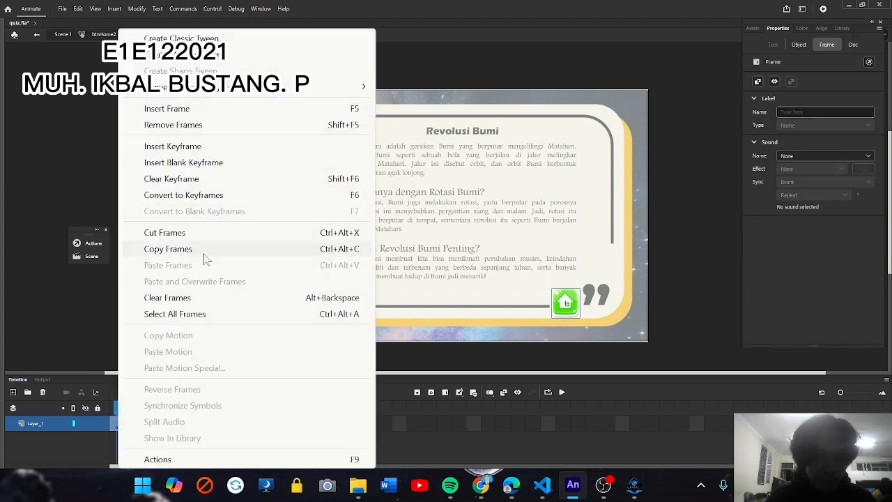
click(200, 163)
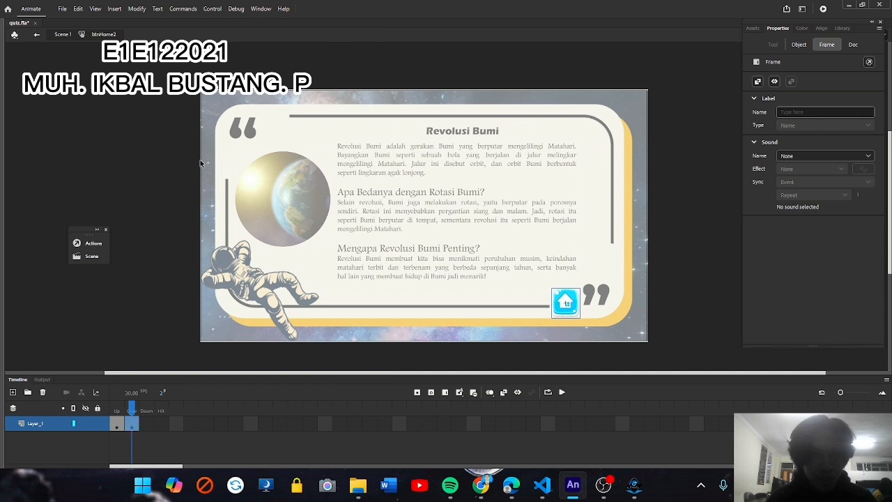
Step: For the home button's Over frame, locate the btn home up image in the tatasurya folder for stage import, and cancel the import
click(62, 10)
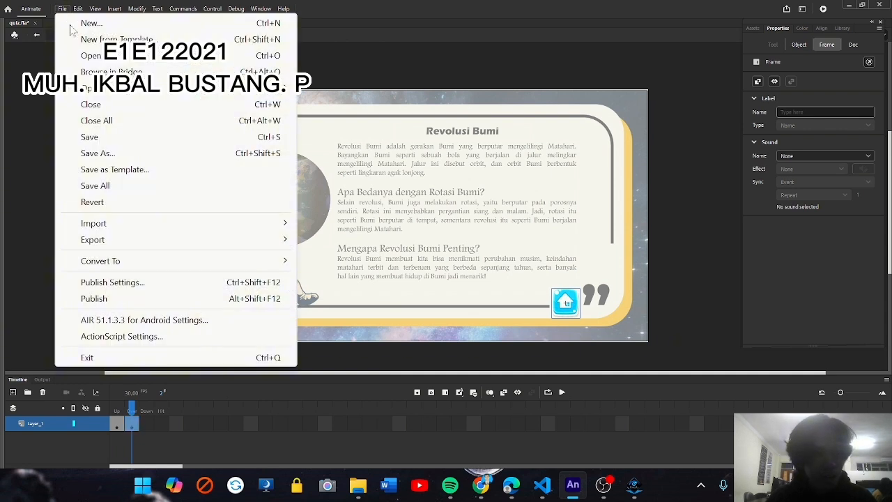
mouse_move(120, 223)
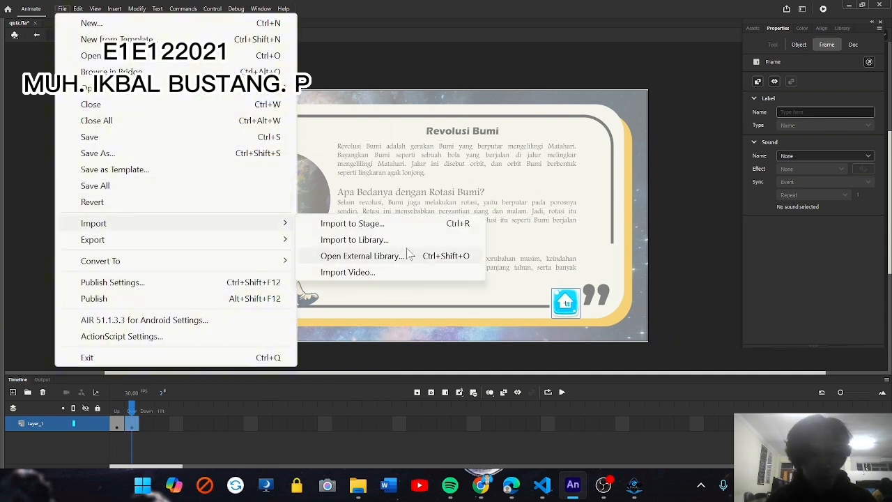
click(384, 223)
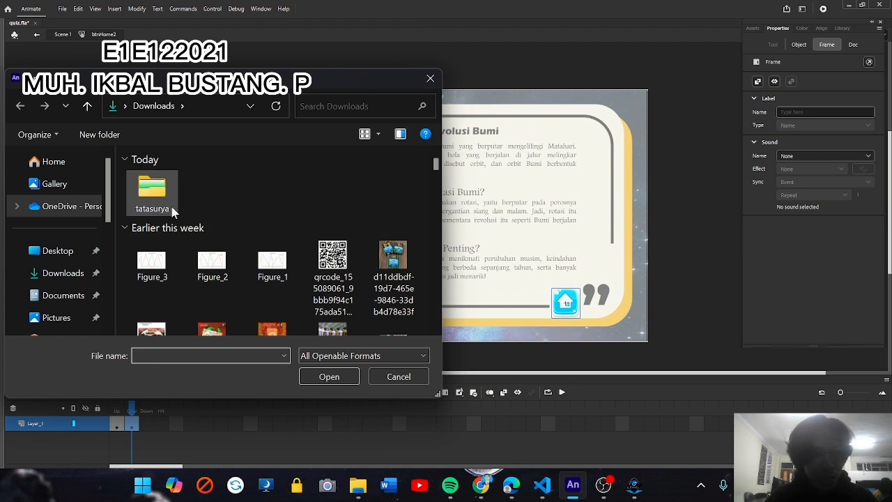
double_click(151, 192)
scroll(264, 238, down, 5)
scroll(267, 239, down, 10)
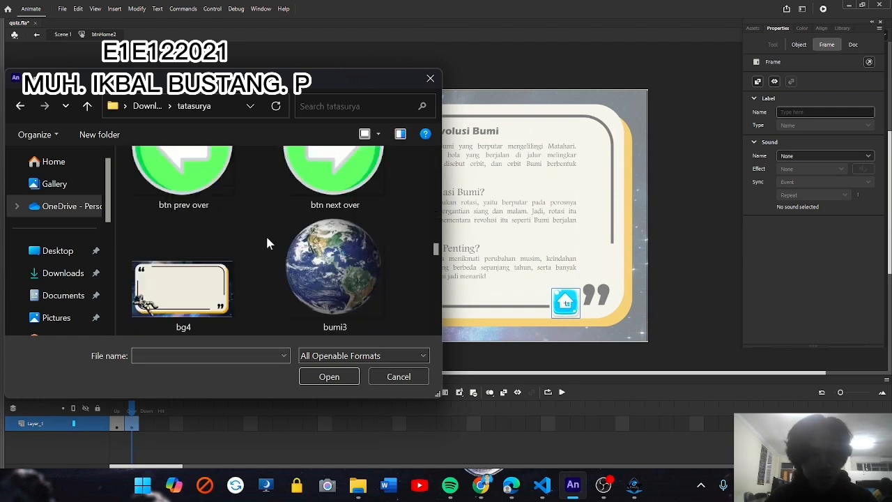
scroll(267, 243, down, 2)
scroll(267, 243, up, 8)
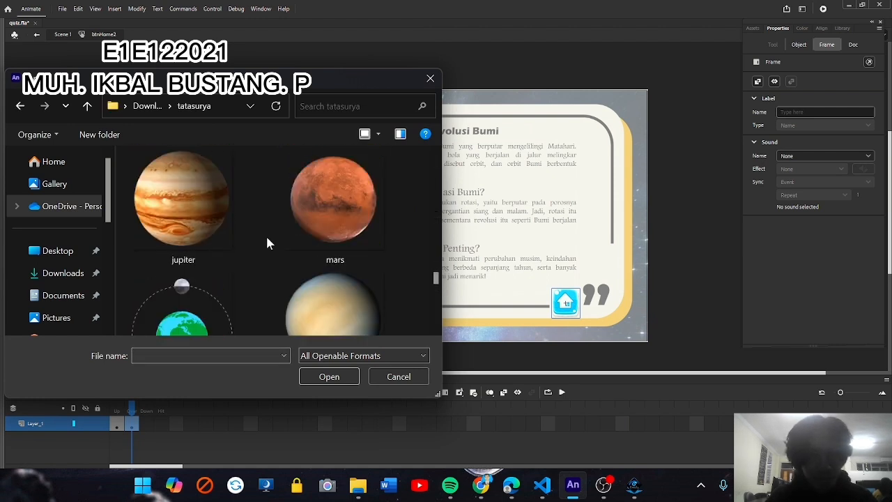
scroll(265, 235, down, 10)
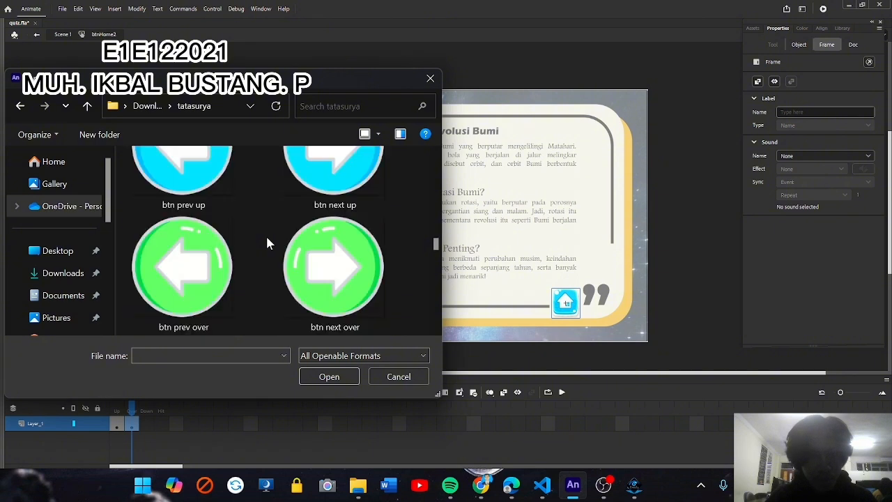
scroll(266, 234, down, 3)
scroll(265, 234, up, 2)
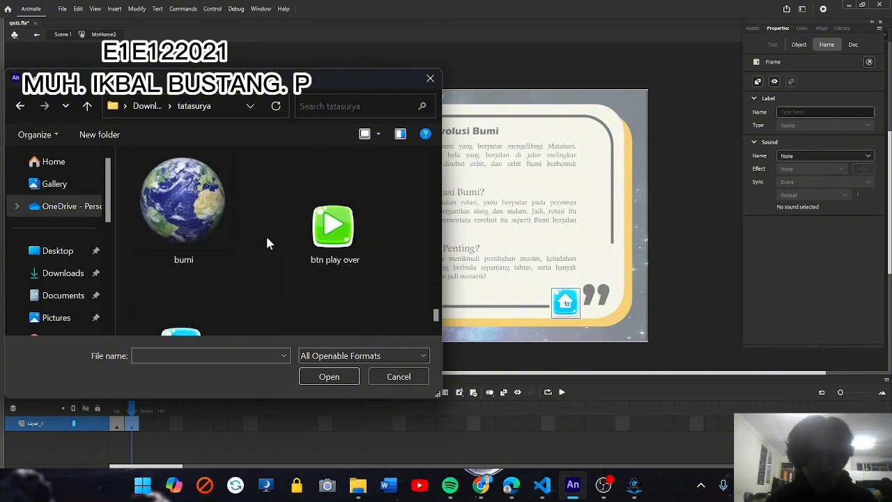
scroll(267, 241, up, 2)
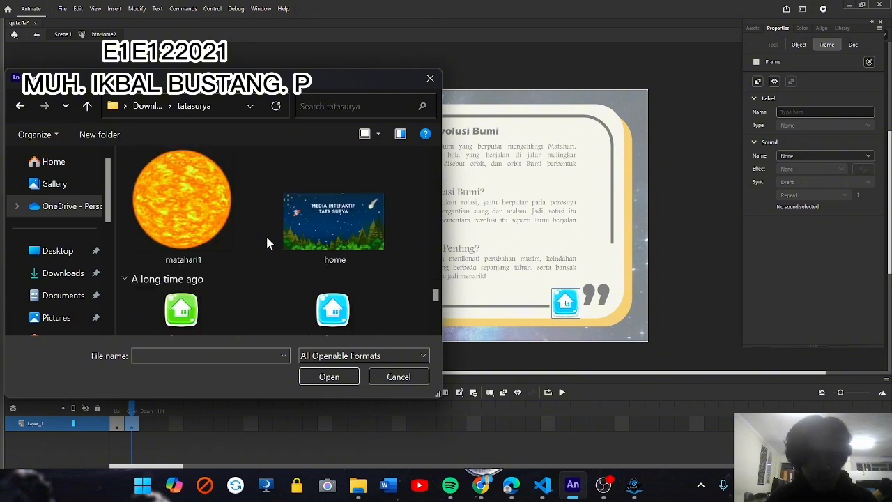
click(346, 306)
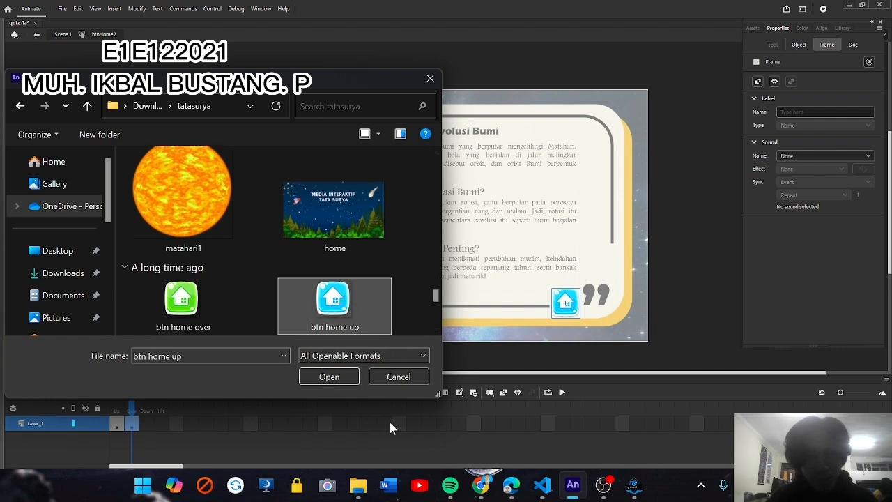
click(410, 376)
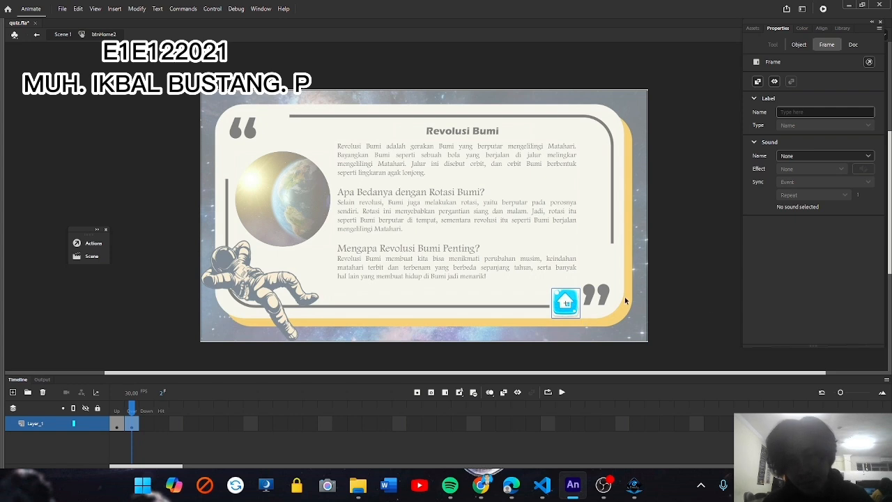
Step: Compare the artwork in the Up and Over frames of the home button symbol
click(694, 301)
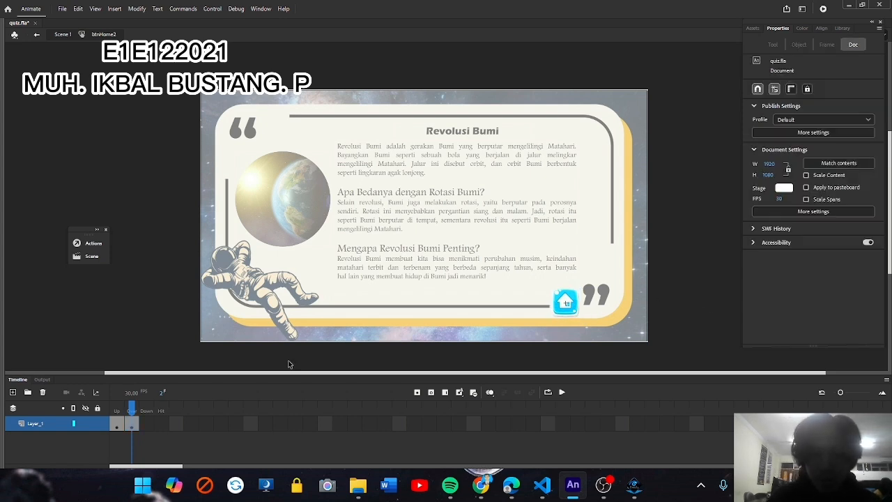
click(115, 411)
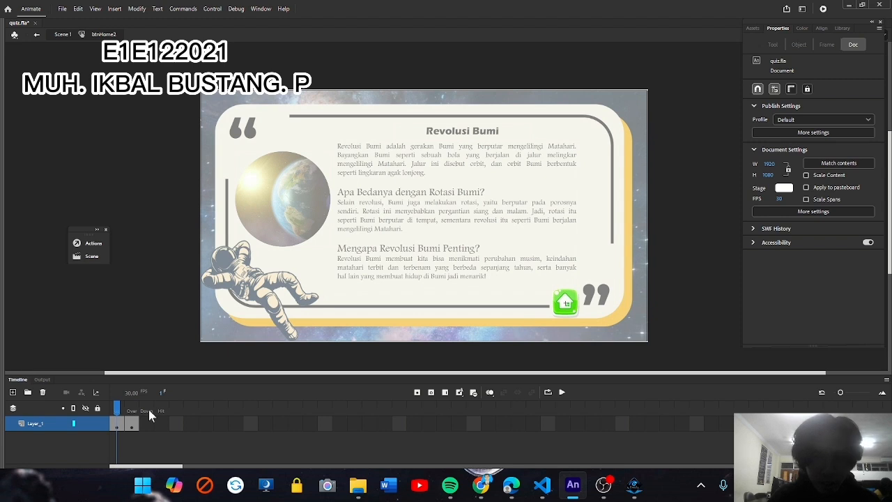
click(132, 411)
click(116, 411)
click(132, 411)
click(115, 412)
click(131, 410)
click(121, 412)
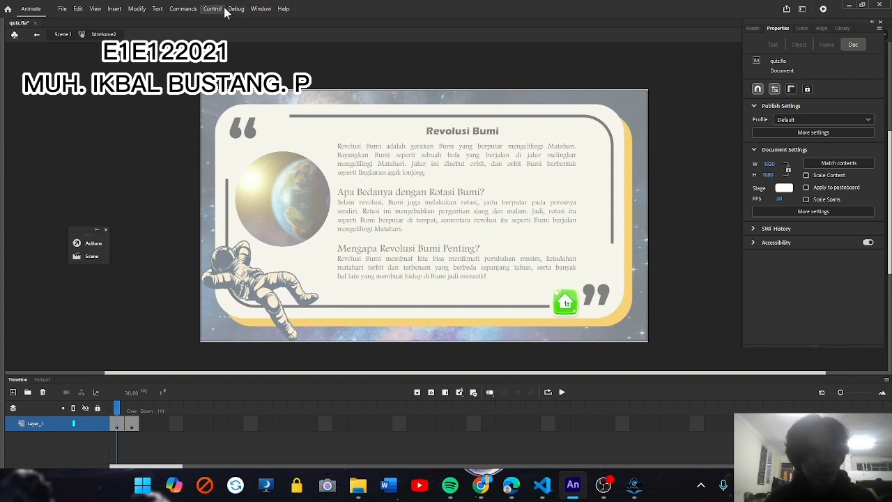
Step: Hide the timeline and show it again
click(261, 9)
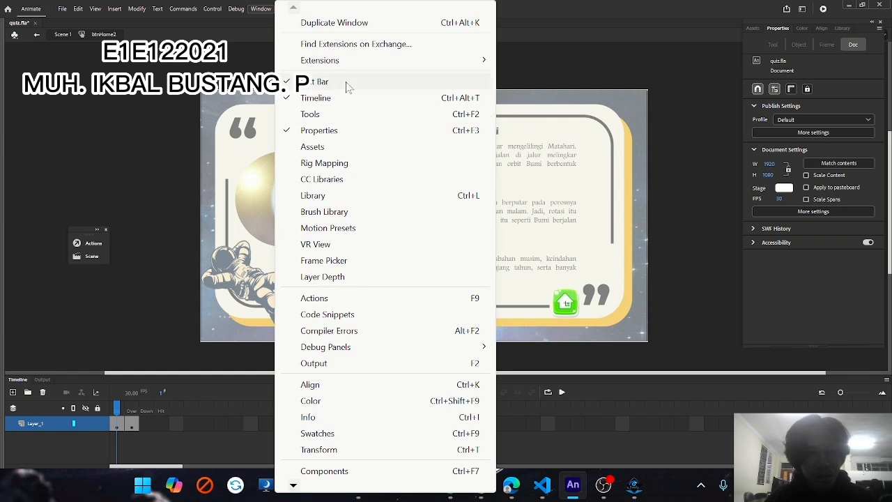
click(326, 99)
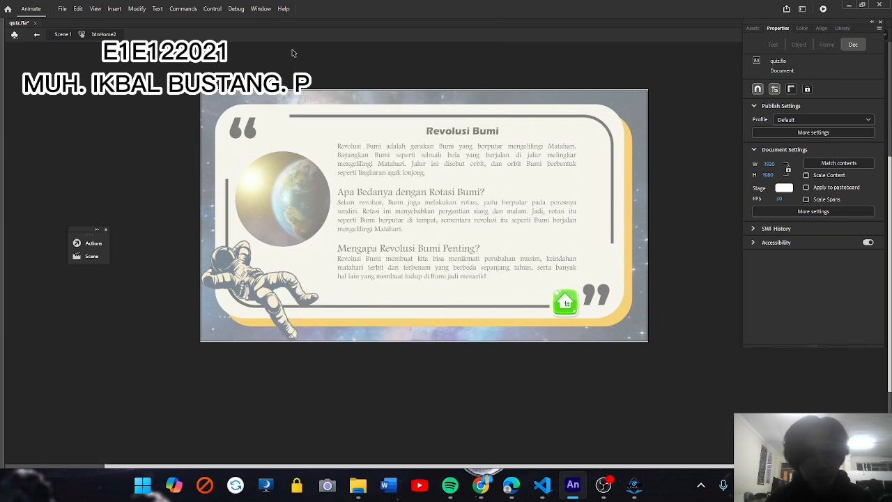
click(260, 8)
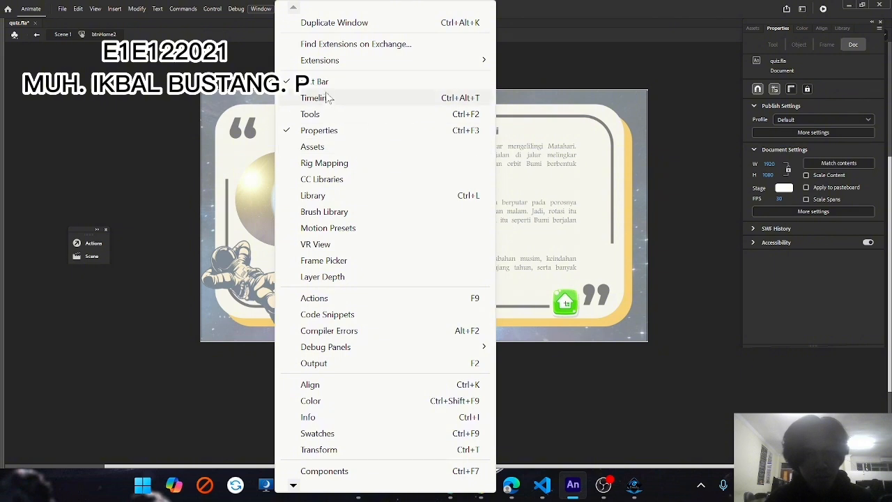
click(325, 97)
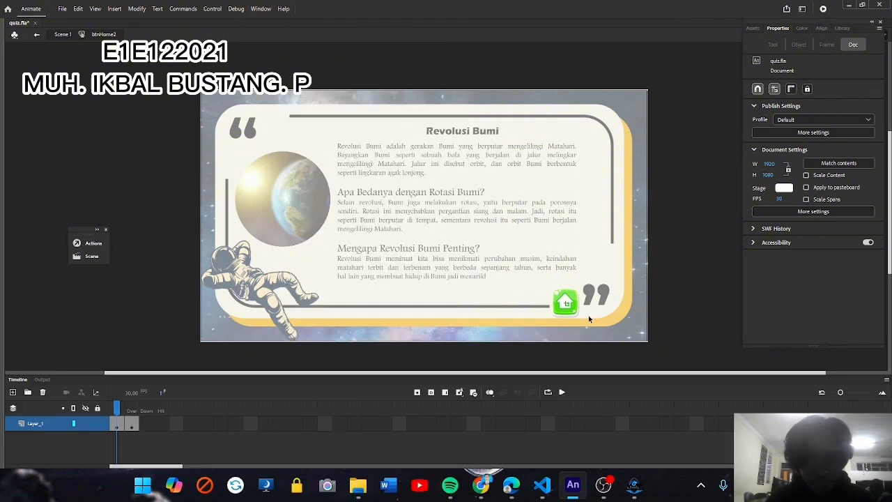
Step: Return from the home button symbol to Scene 1 and compare the Rotasi Bumi and Revolusi Bumi pages and their navigation buttons
double_click(701, 239)
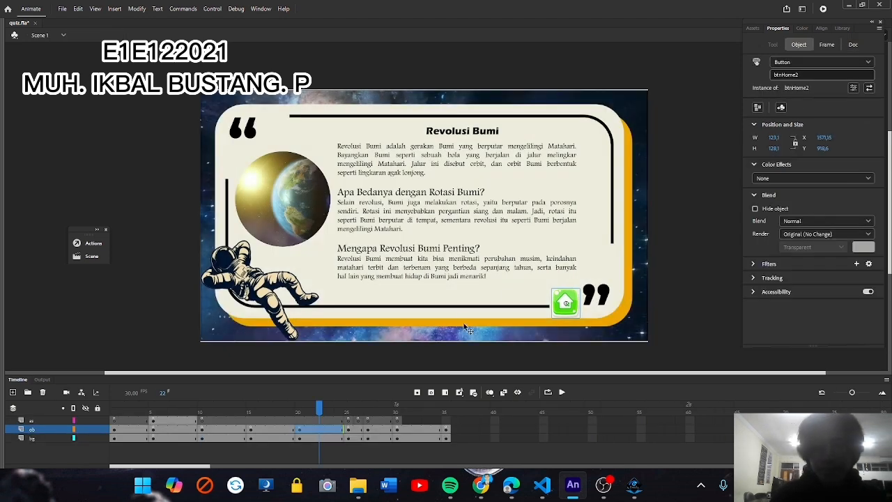
click(272, 439)
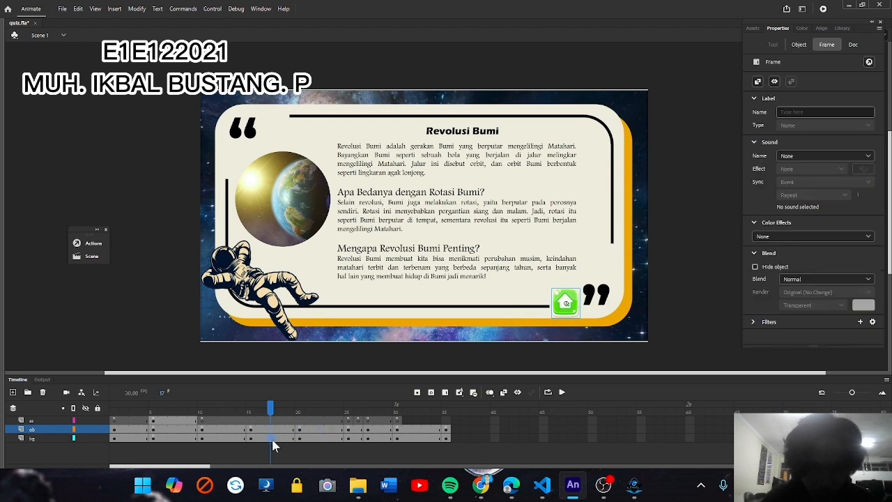
click(572, 307)
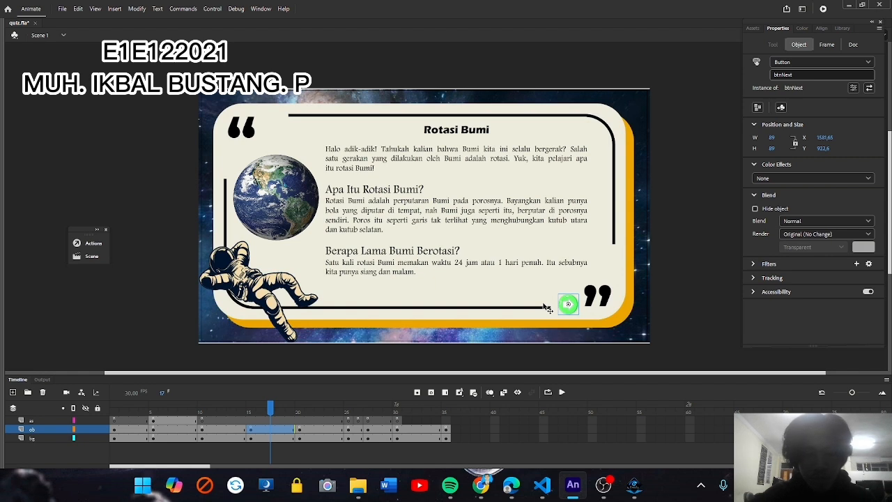
click(700, 224)
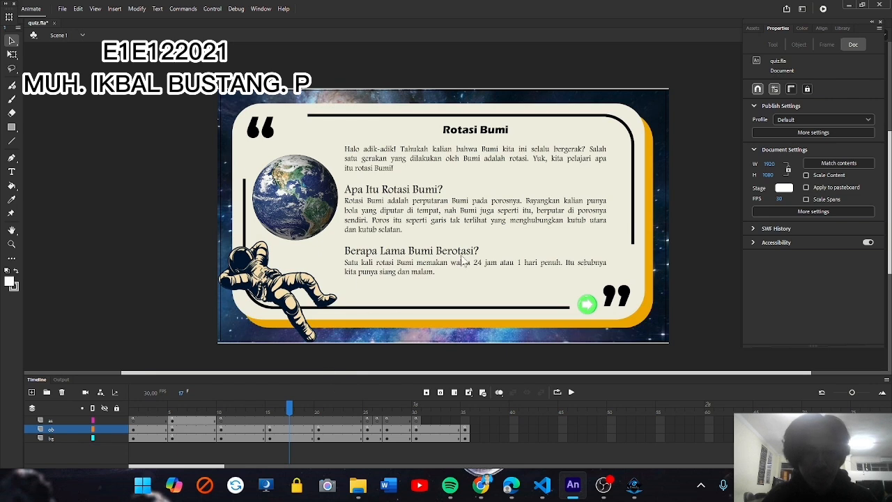
click(334, 439)
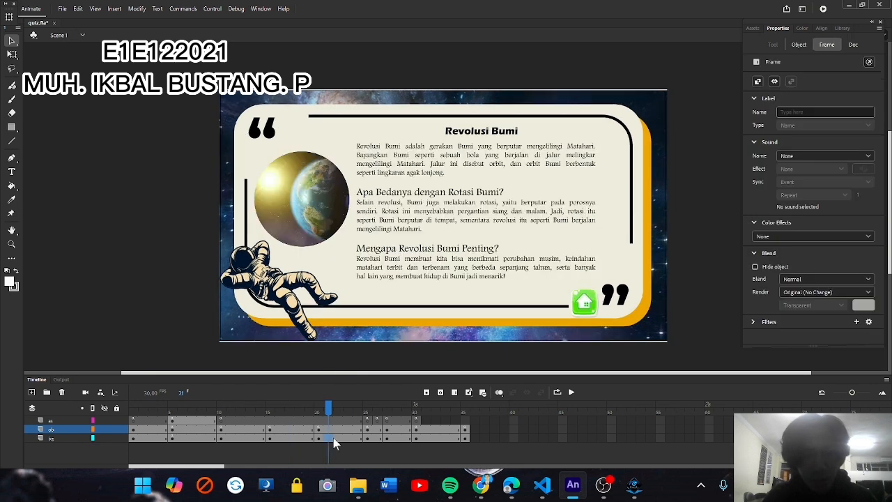
click(289, 439)
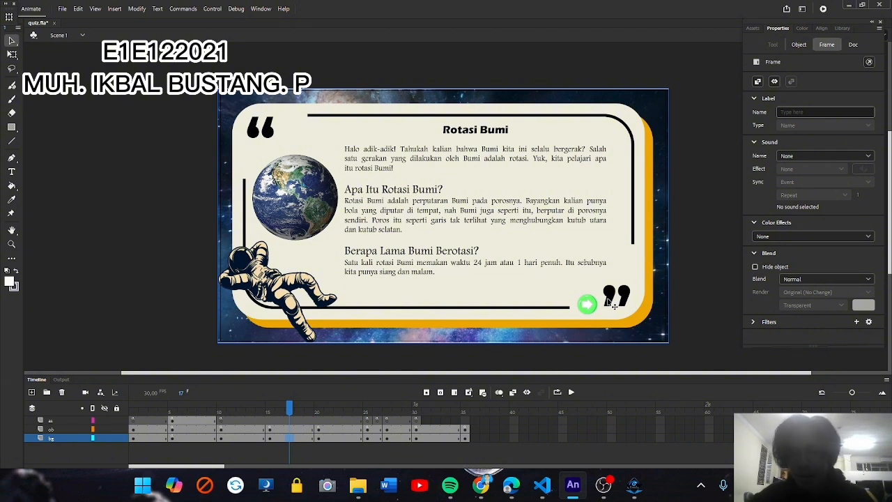
Step: Look for the page script on the bg layer's Rotasi Bumi frame and inside the btnNext symbol, and return to Scene 1
key(F9)
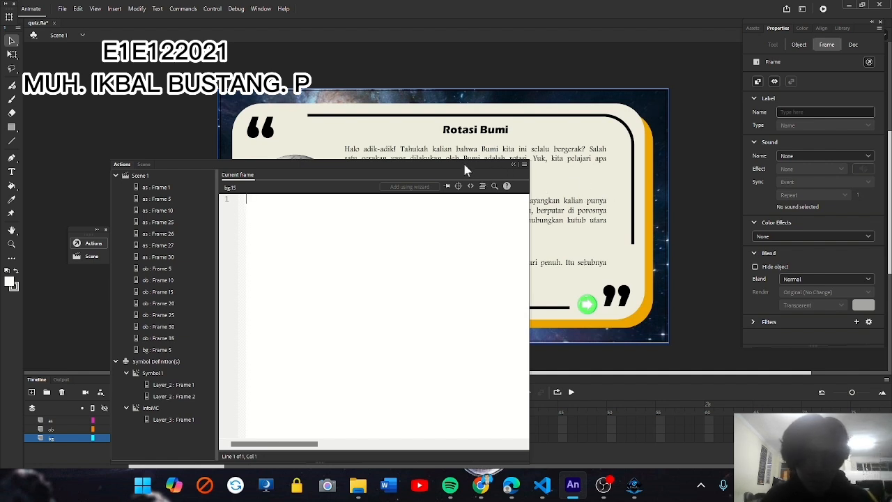
click(524, 164)
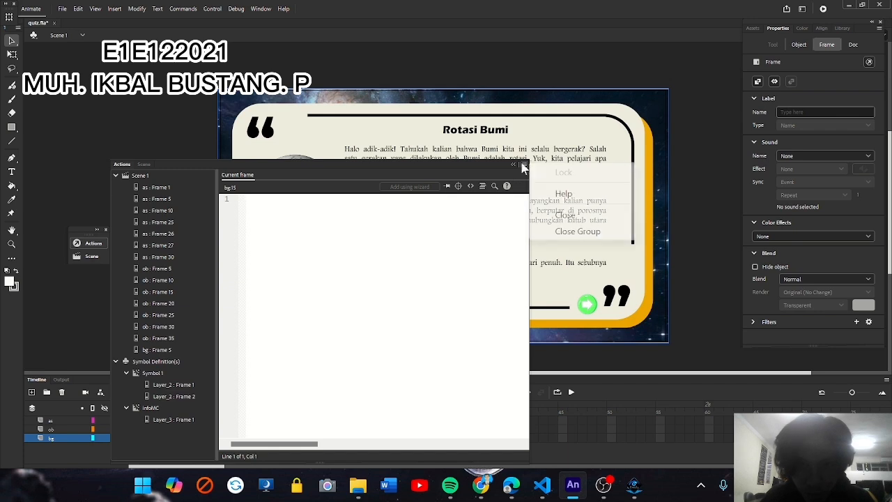
click(514, 164)
double_click(587, 306)
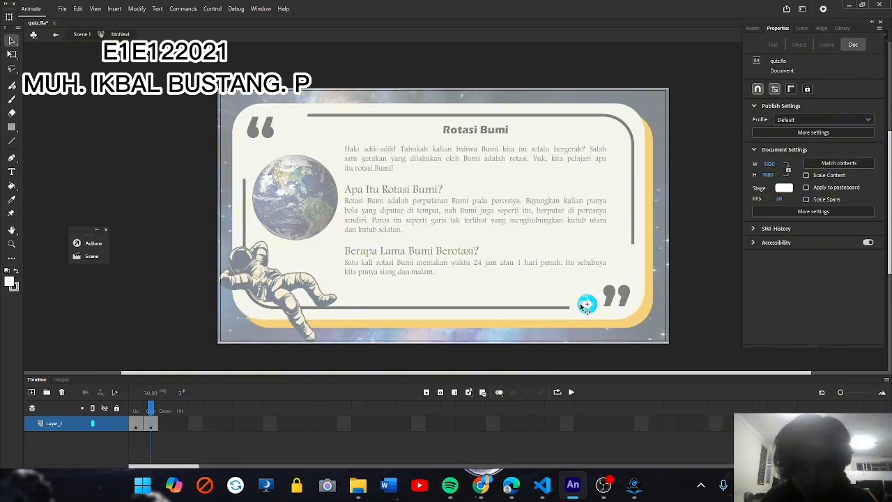
key(F9)
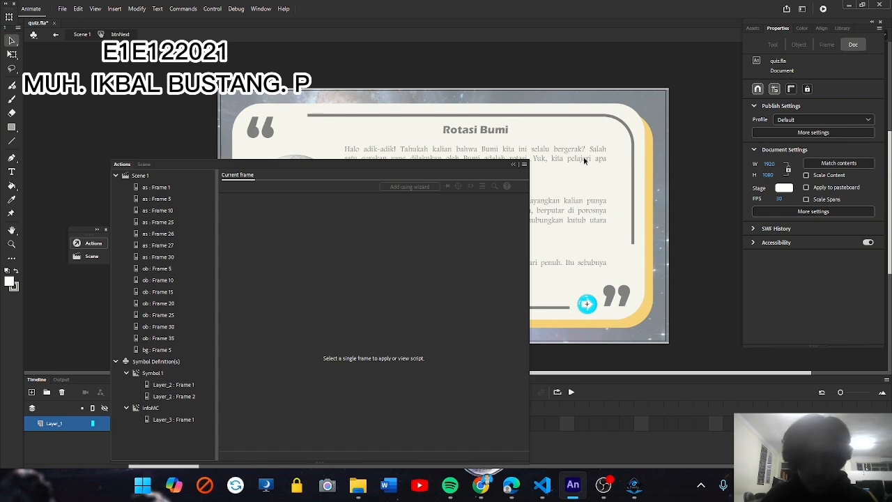
click(513, 164)
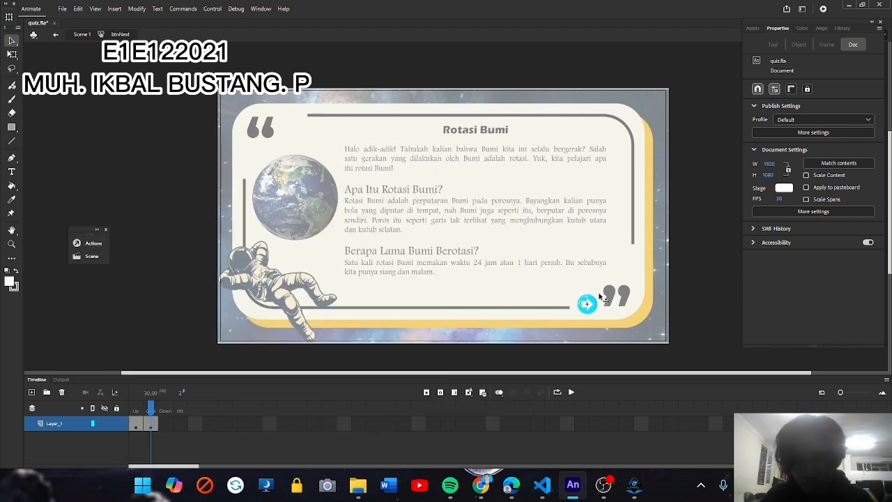
click(589, 307)
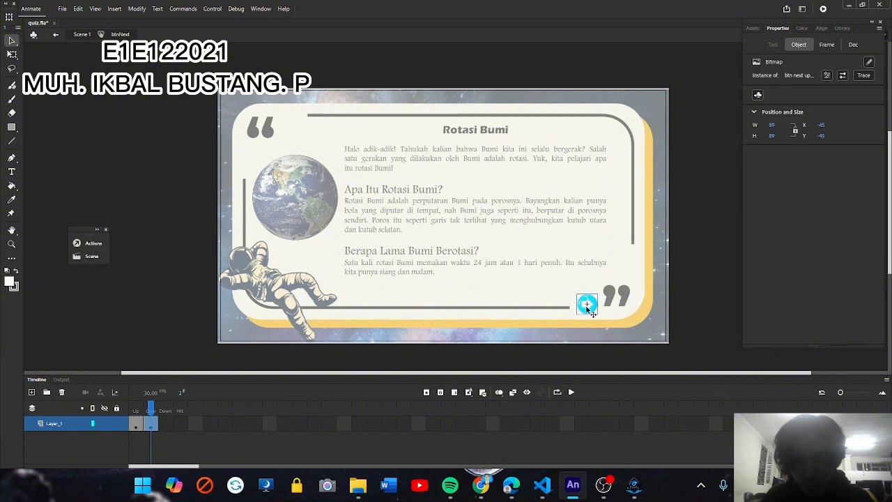
double_click(686, 304)
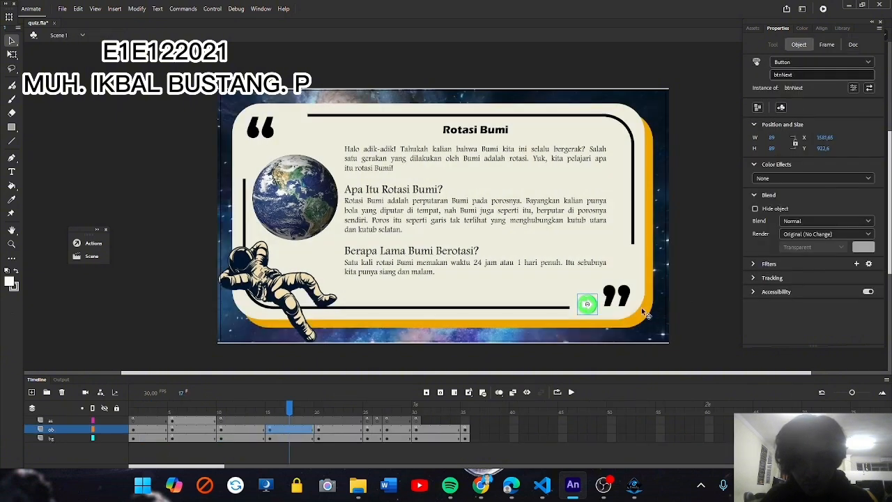
Step: Examine the btnNext click code on the Rotasi Bumi page, close the script, and view the Revolusi Bumi page it leads to
click(667, 325)
click(592, 310)
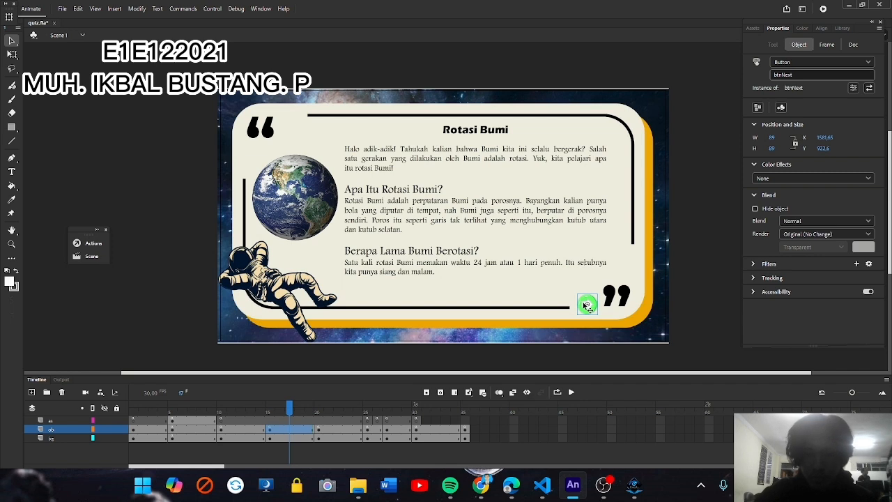
key(F9)
drag(330, 171, 302, 98)
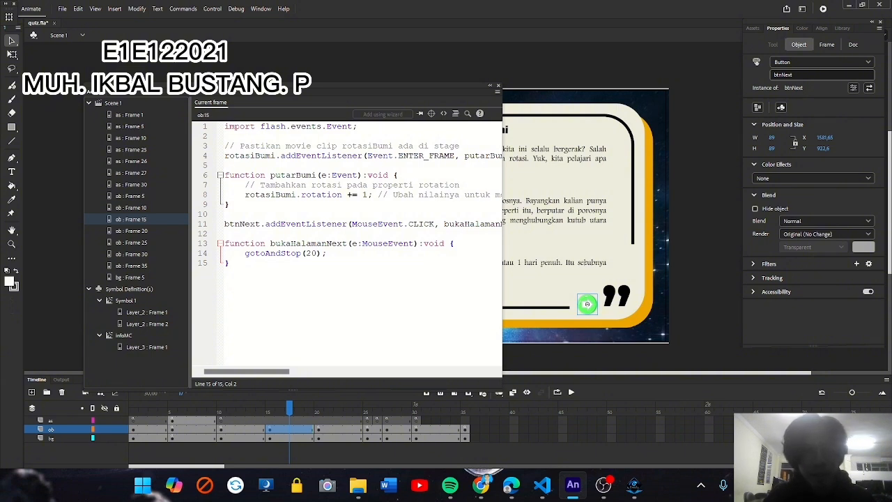
click(230, 204)
click(226, 214)
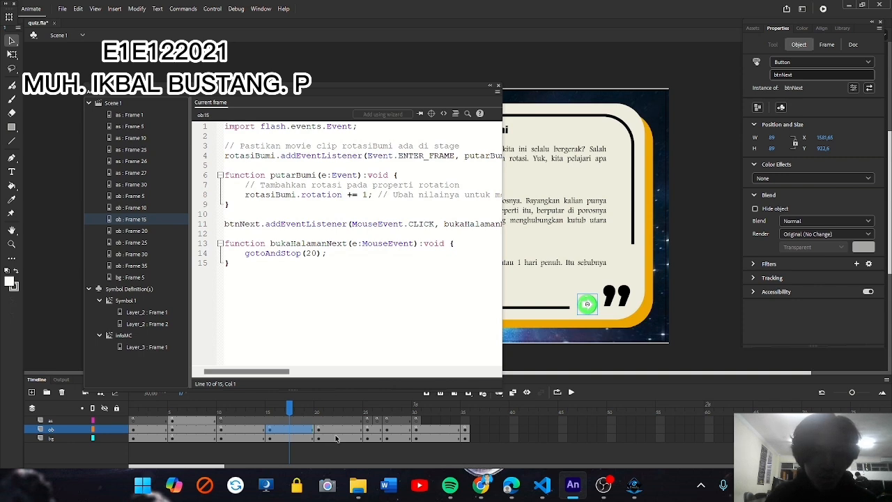
click(498, 87)
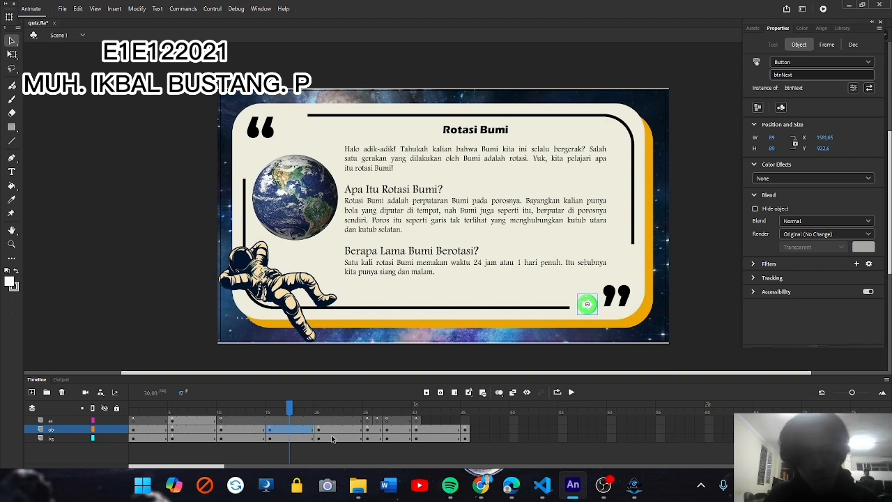
click(331, 437)
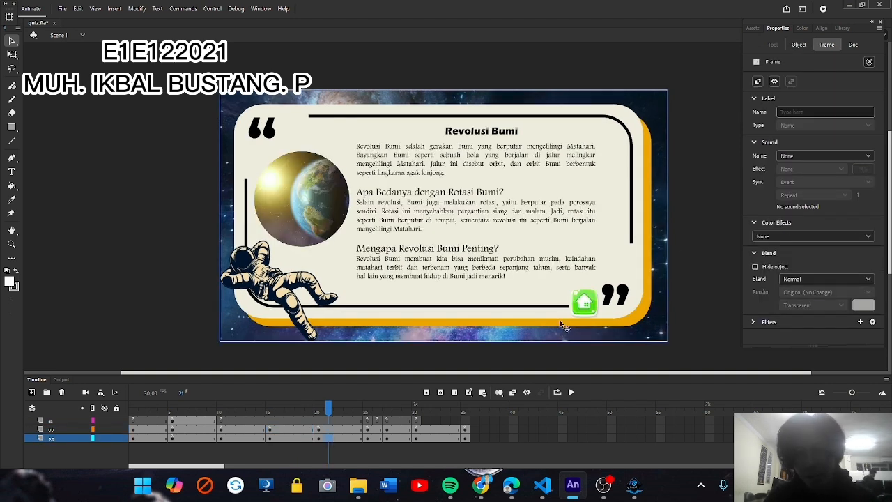
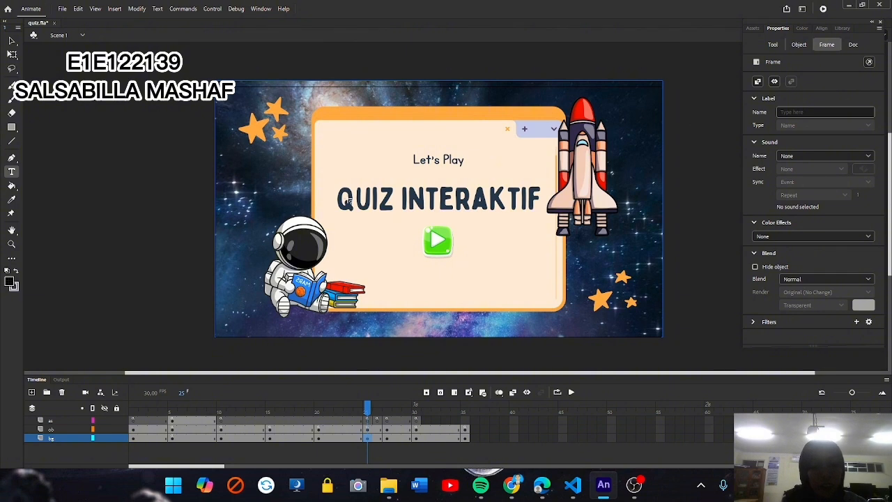
Step: On the Quiz Interaktif page at frame 25, browse the tatasurya folder for the Quiz interaktif image for stage import, and cancel the import
click(369, 442)
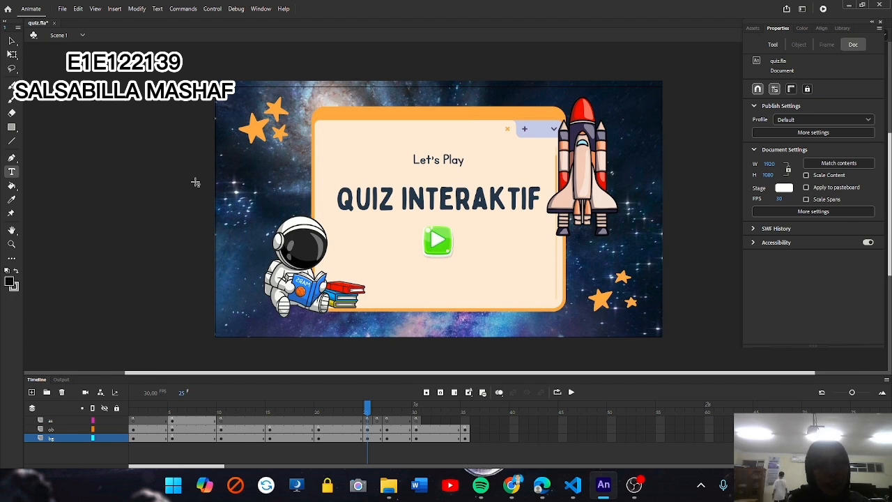
click(62, 9)
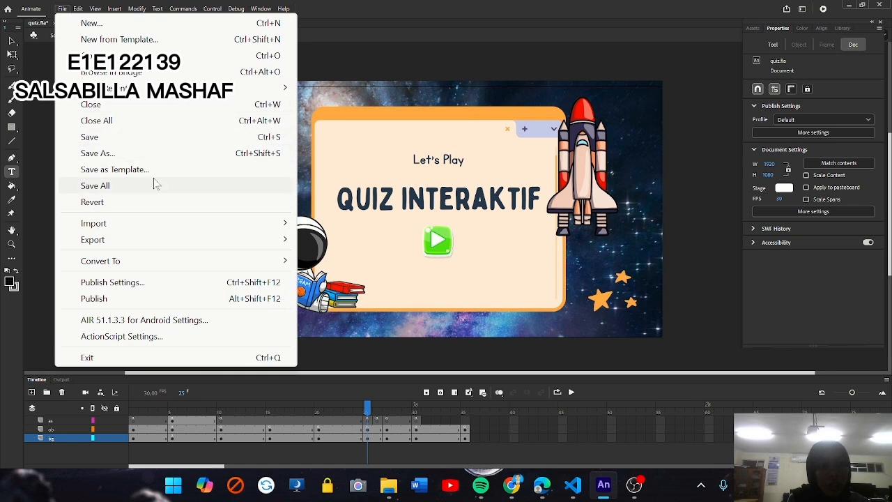
mouse_move(187, 227)
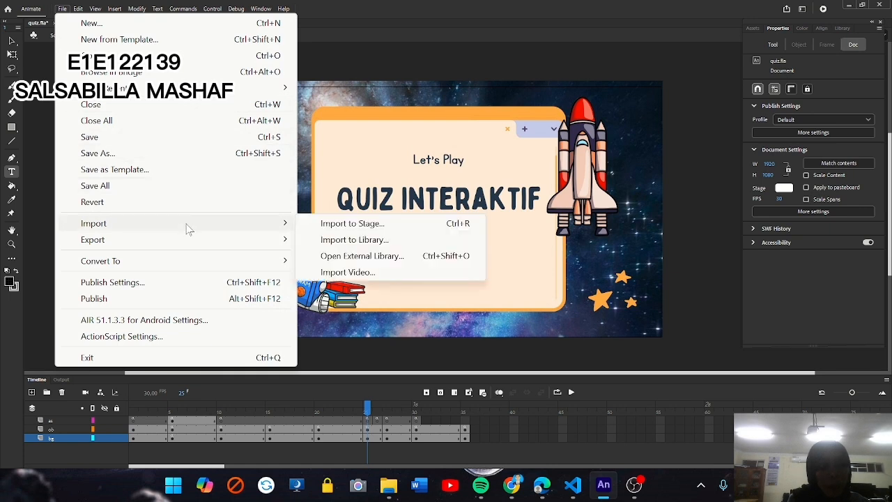
click(325, 226)
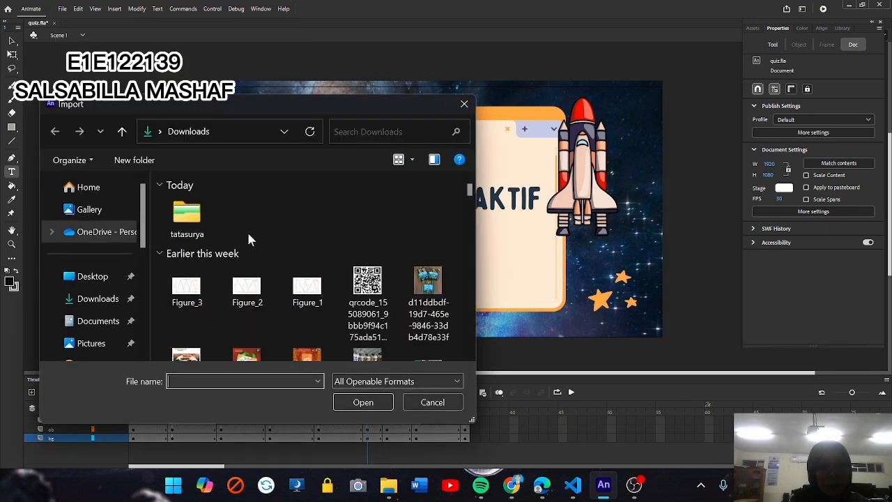
double_click(185, 218)
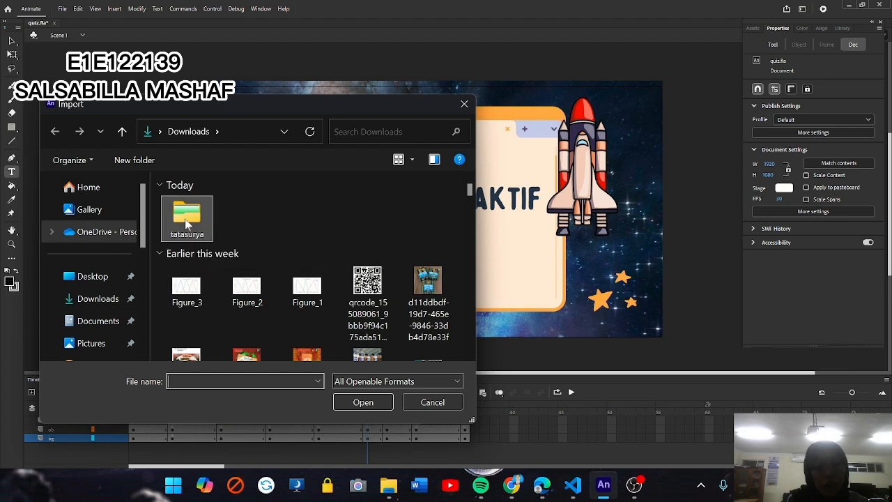
scroll(278, 275, down, 10)
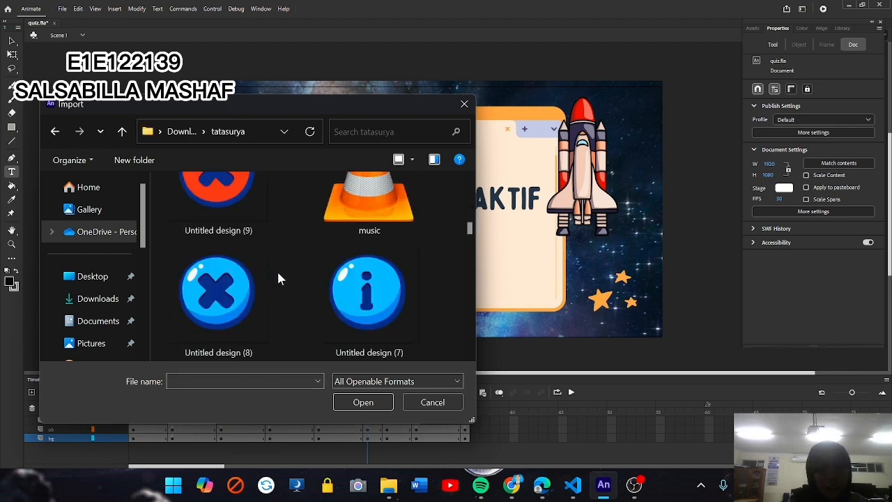
scroll(278, 277, down, 5)
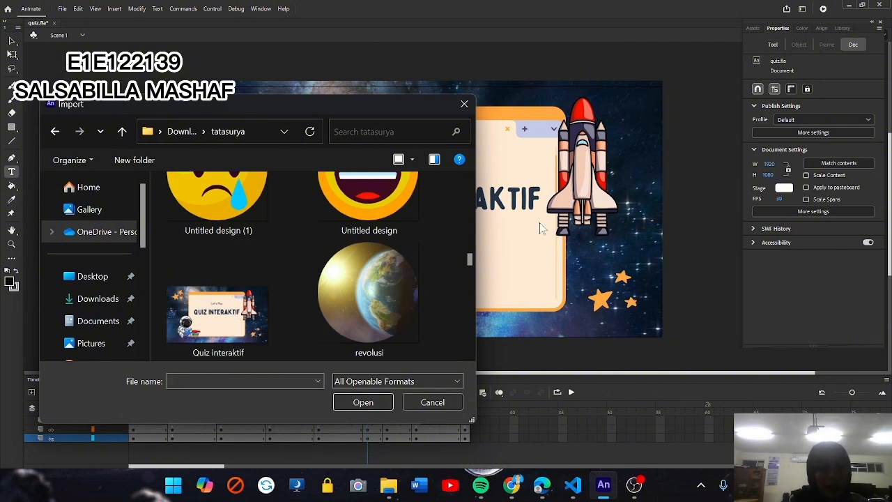
click(432, 402)
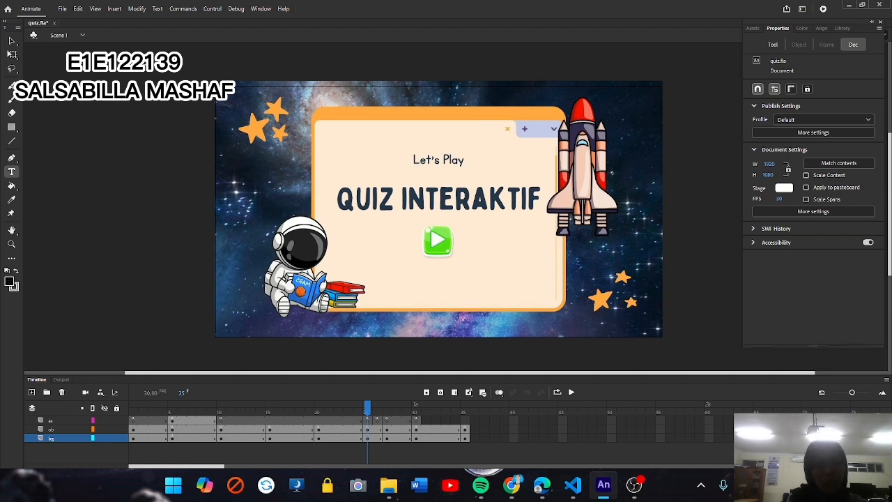
Step: Browse the tatasurya folder for the btn play over image for stage import, and cancel the import
click(61, 9)
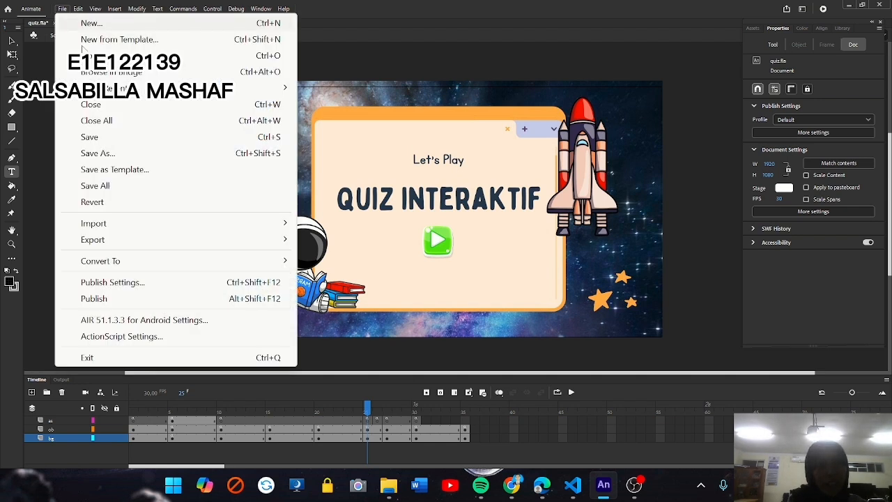
mouse_move(200, 228)
click(314, 224)
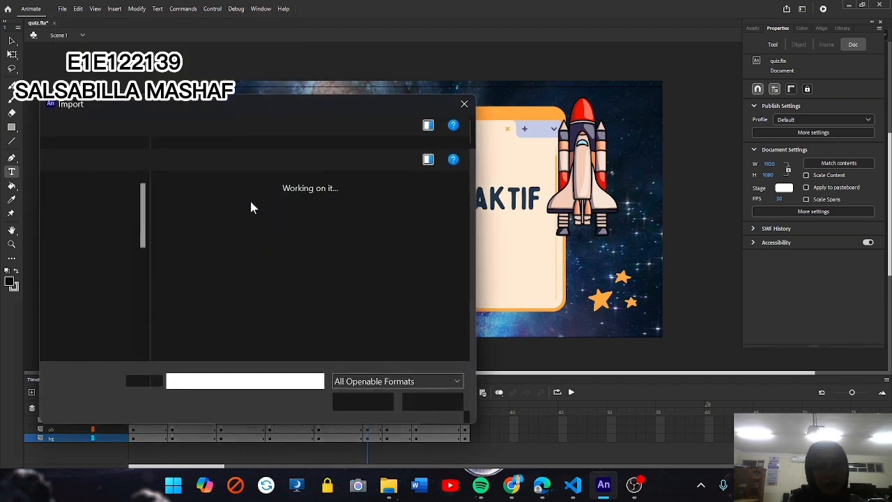
double_click(201, 221)
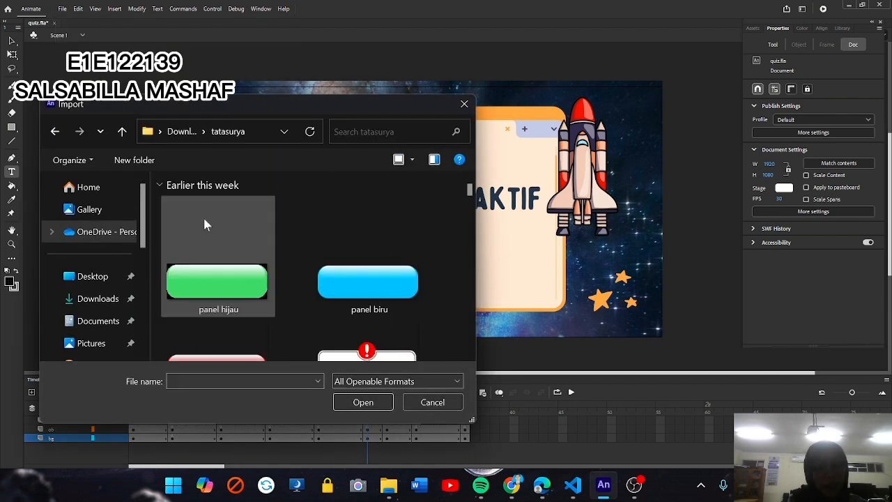
scroll(254, 262, down, 6)
scroll(256, 270, down, 10)
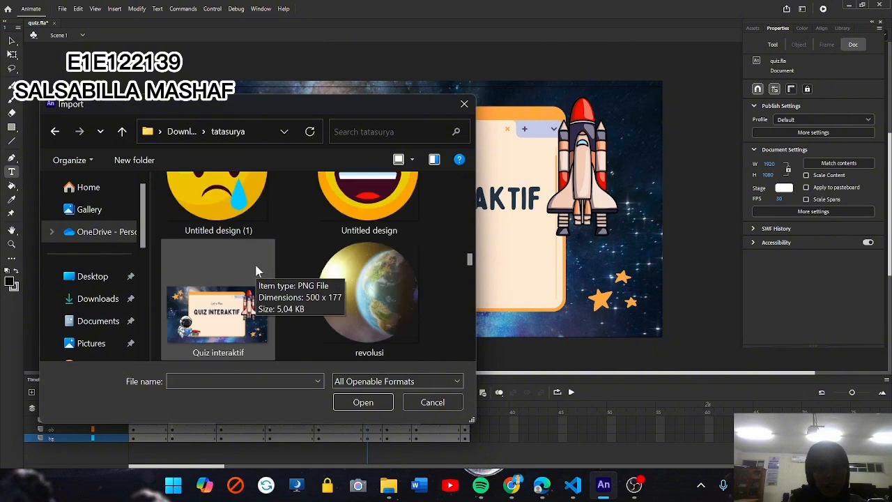
scroll(256, 270, down, 10)
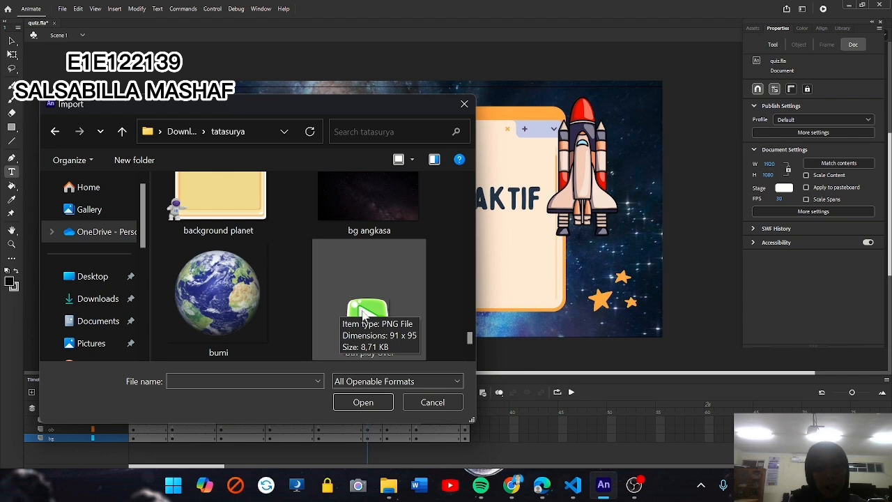
click(433, 403)
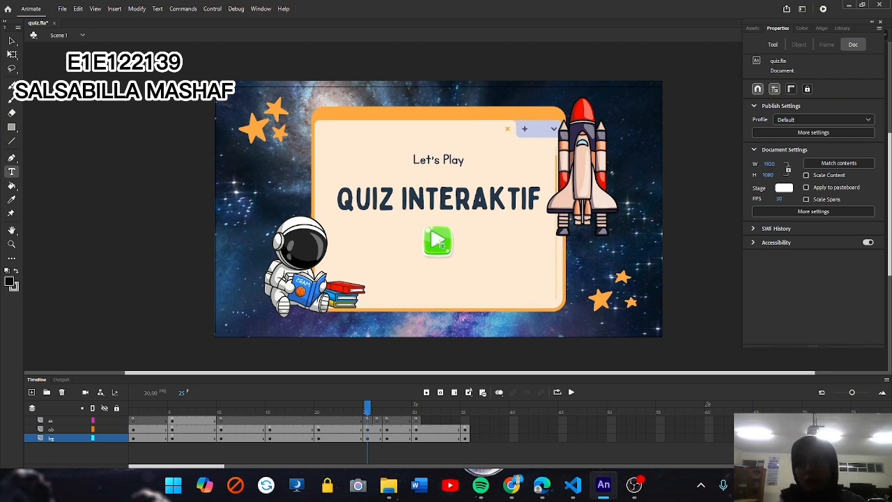
click(437, 241)
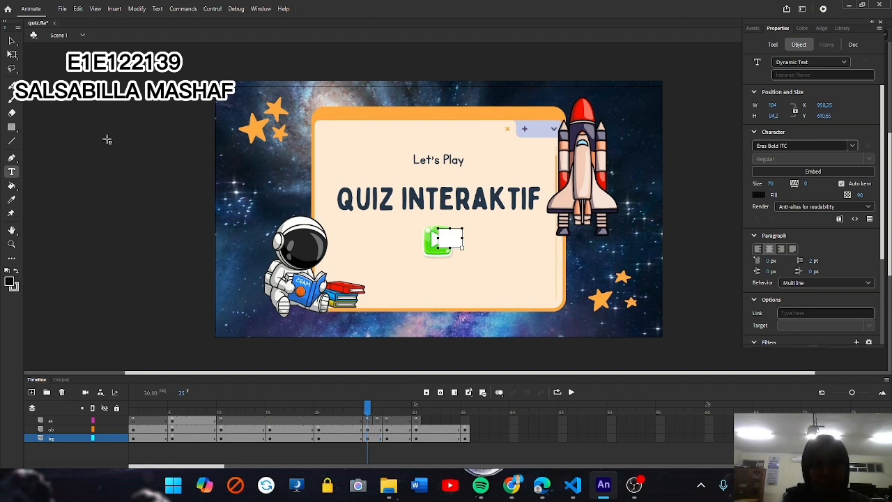
click(11, 43)
click(12, 43)
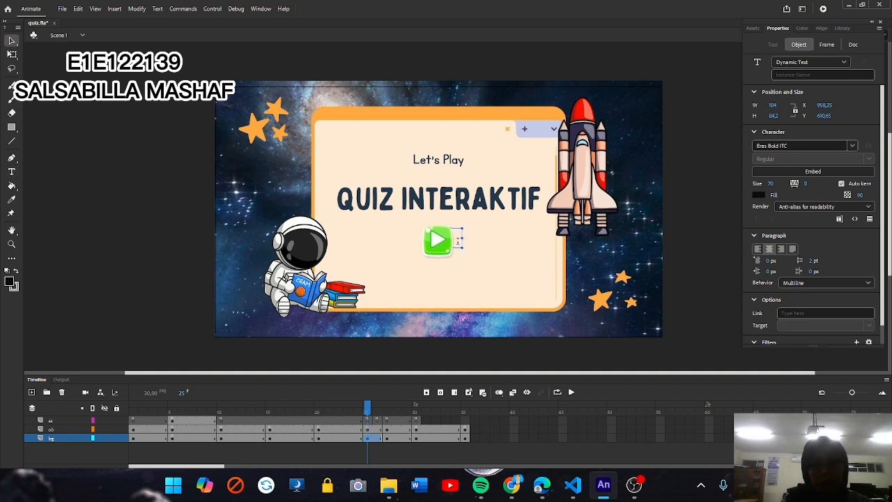
double_click(458, 241)
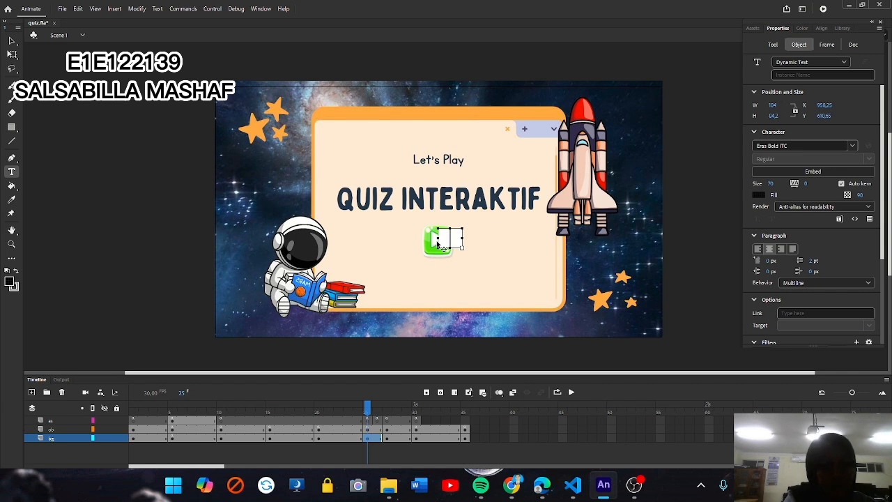
Step: Open the btnPlayQuiz button symbol with the Selection tool and inspect its Down state and the keyframe commands available there
click(12, 40)
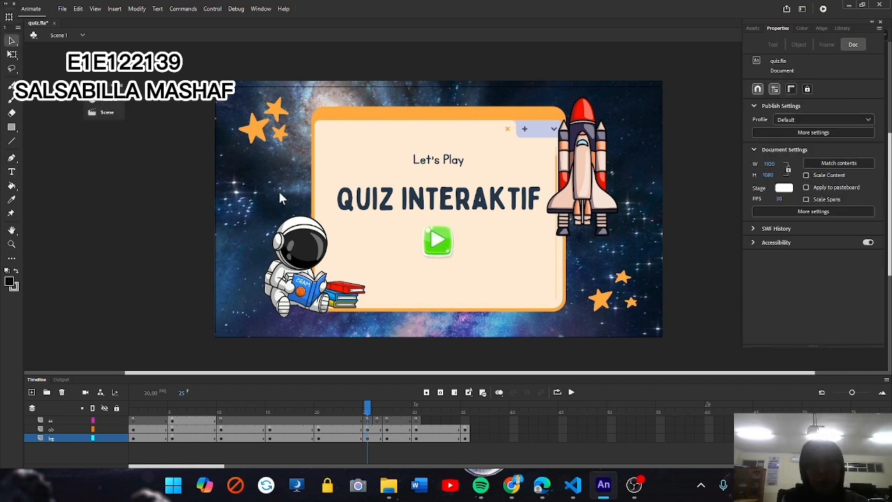
double_click(436, 241)
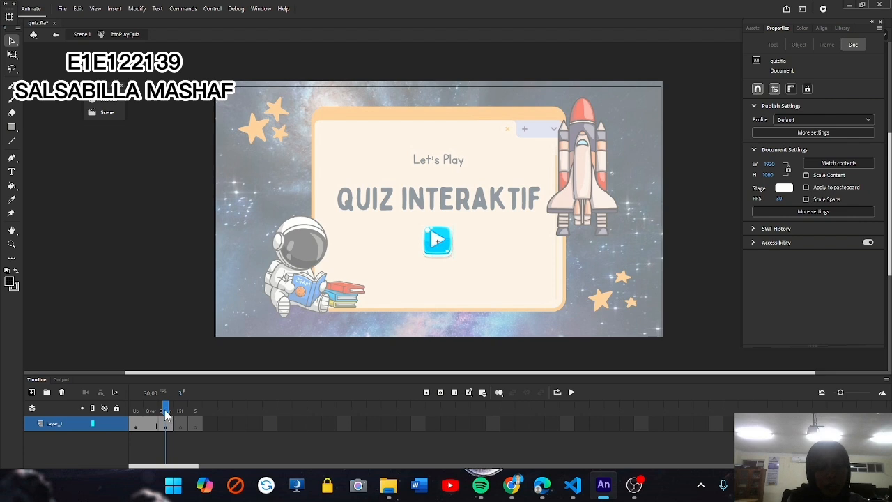
right_click(165, 428)
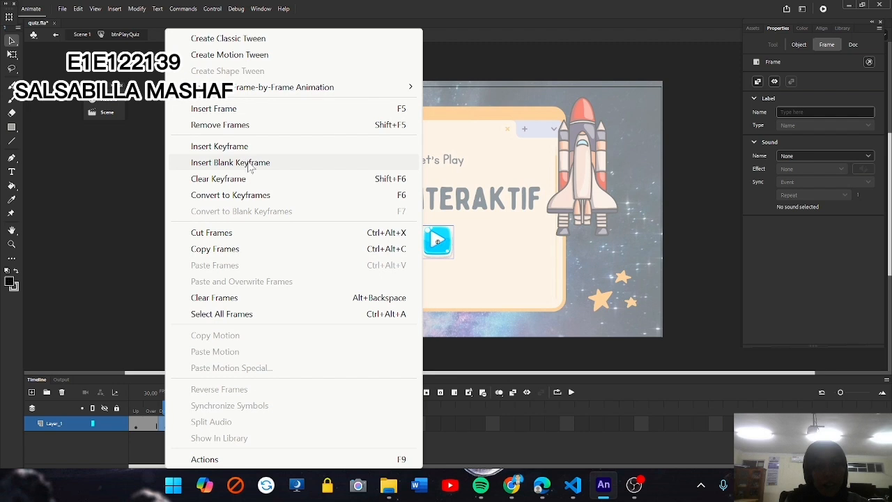
click(150, 192)
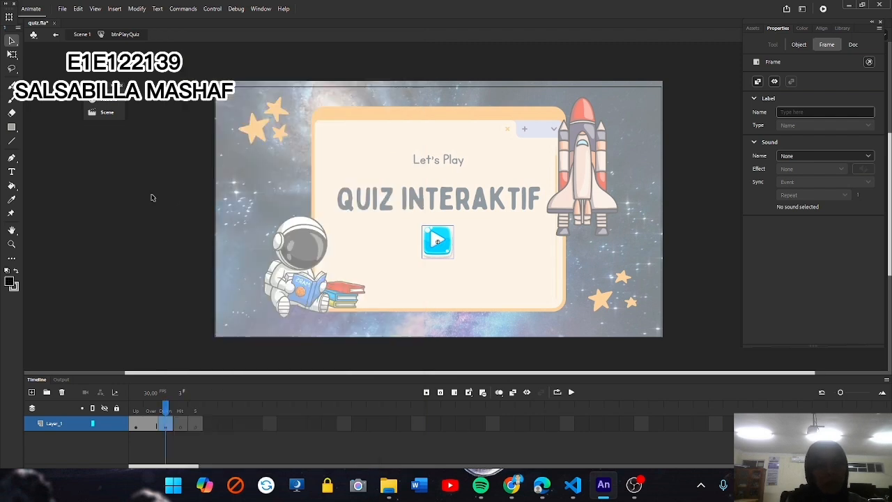
Step: Look up the btn play over and btn play up images in the tatasurya folder, cancel the import, and return to Scene 1
click(61, 9)
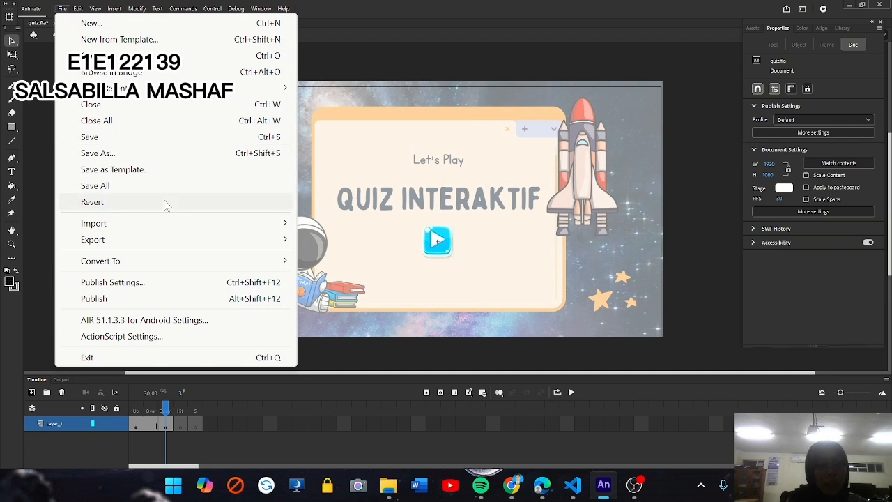
mouse_move(182, 225)
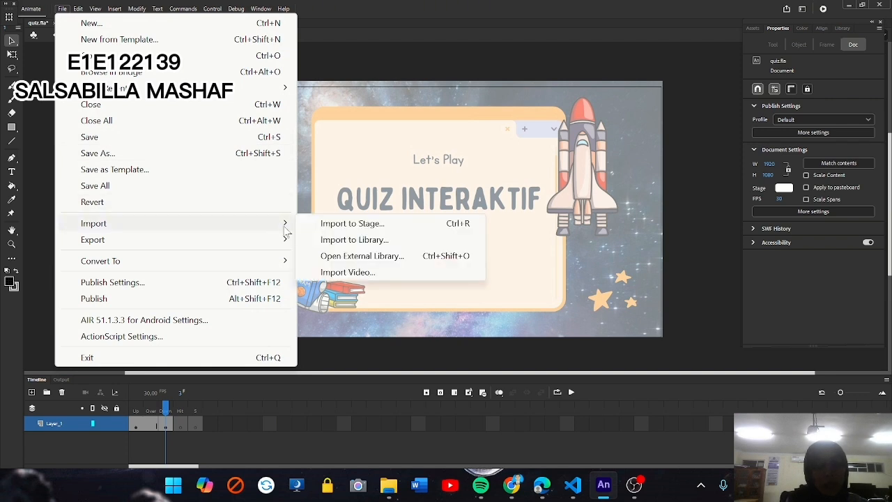
click(315, 225)
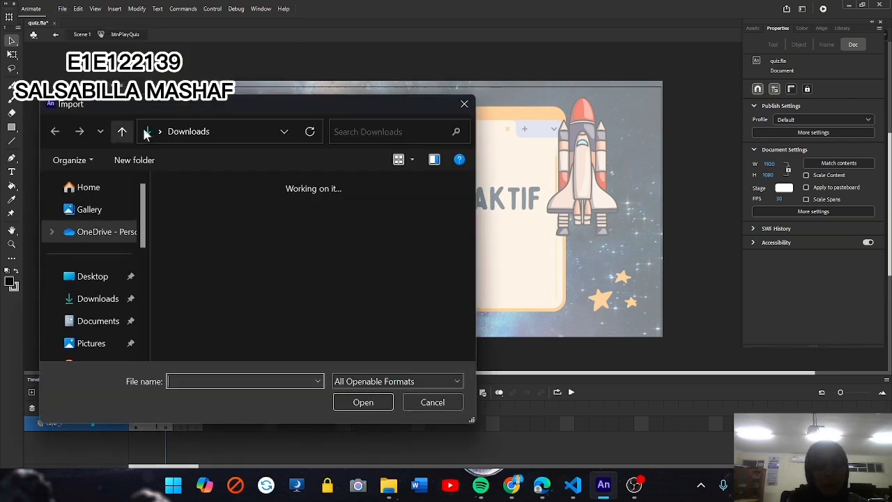
double_click(187, 215)
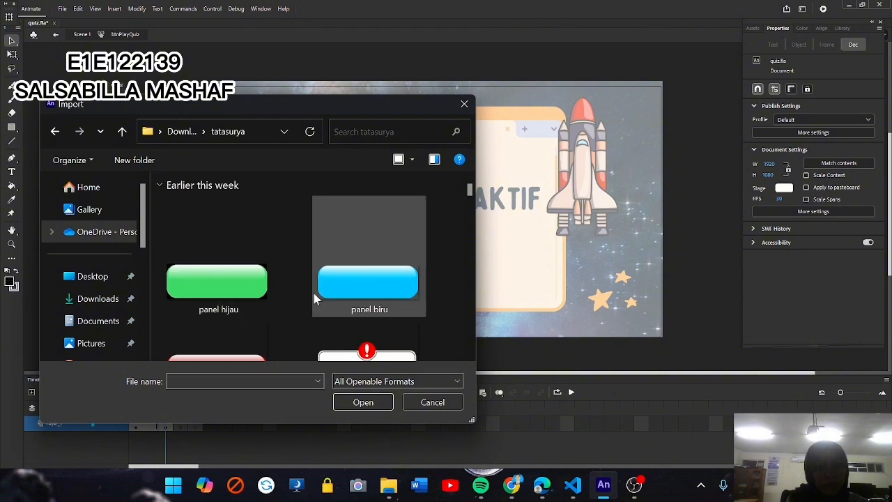
scroll(314, 298, down, 3)
scroll(314, 298, down, 10)
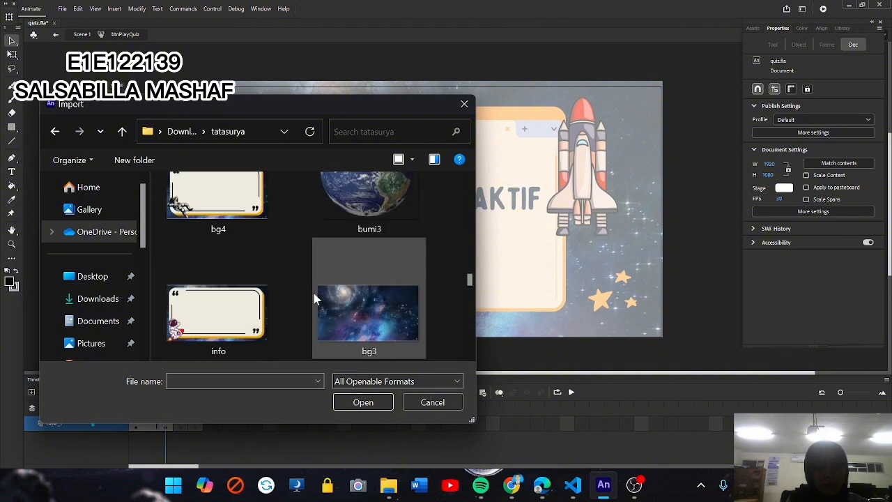
scroll(313, 299, down, 6)
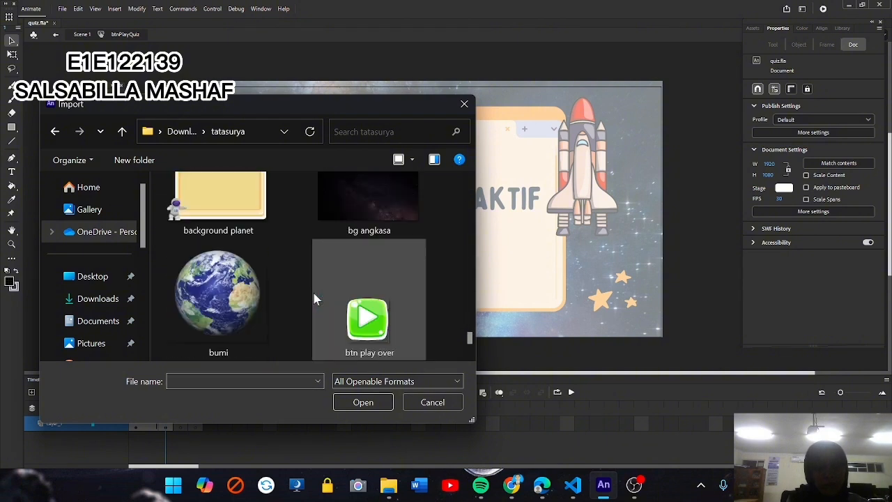
scroll(313, 299, down, 2)
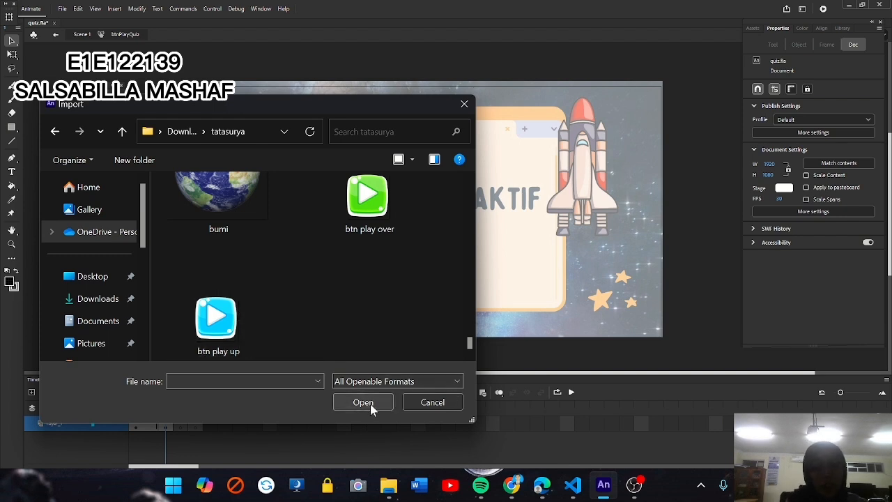
click(423, 404)
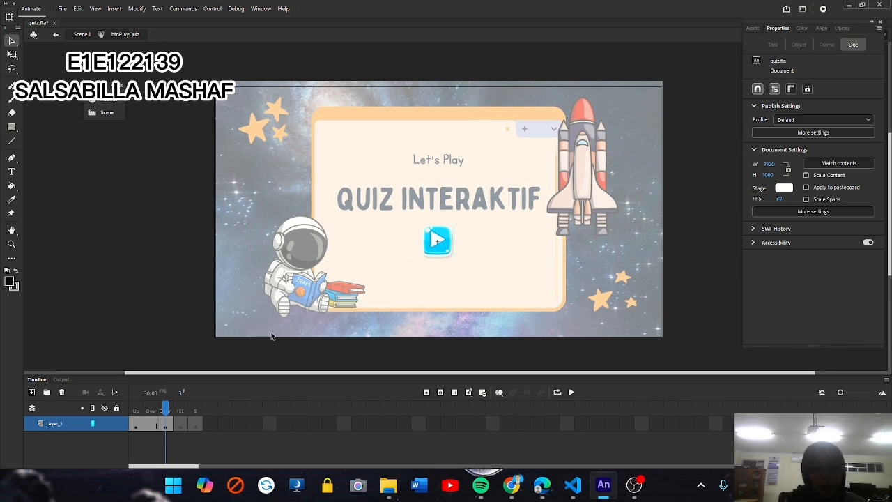
double_click(124, 270)
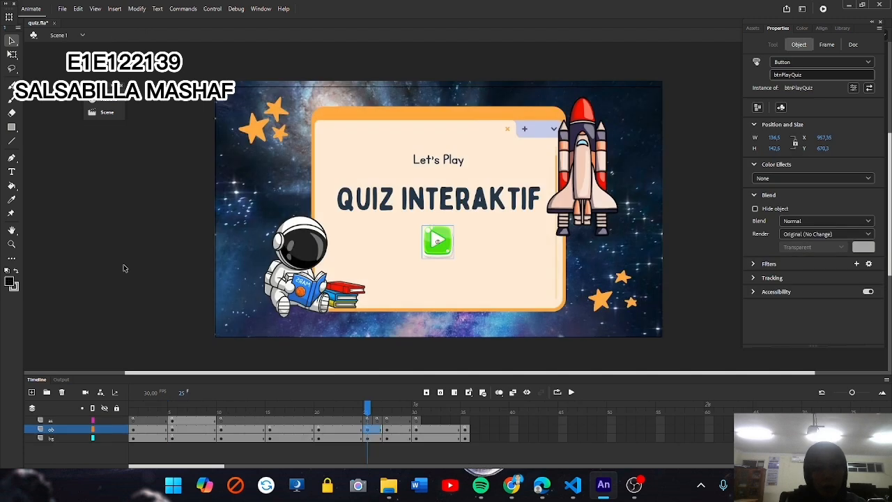
Step: View the quiz question page at frame 28 of the bg layer, browse the tatasurya images for stage import, and cancel the import
click(396, 437)
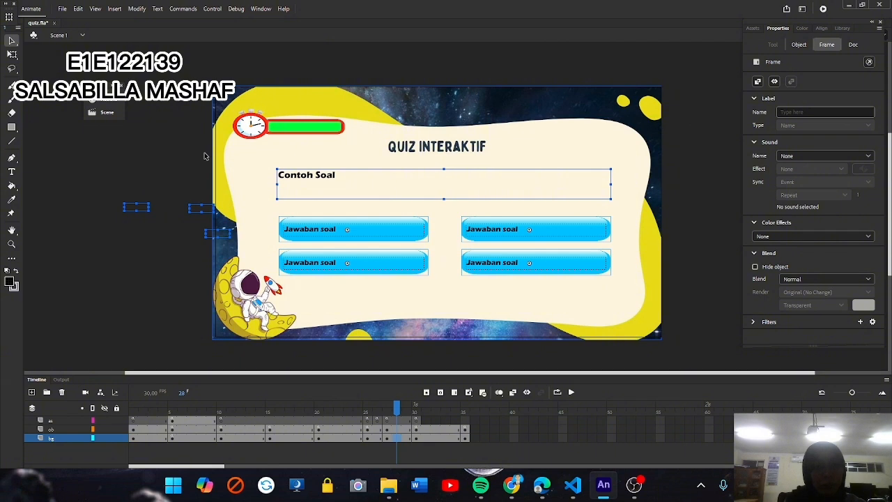
click(62, 9)
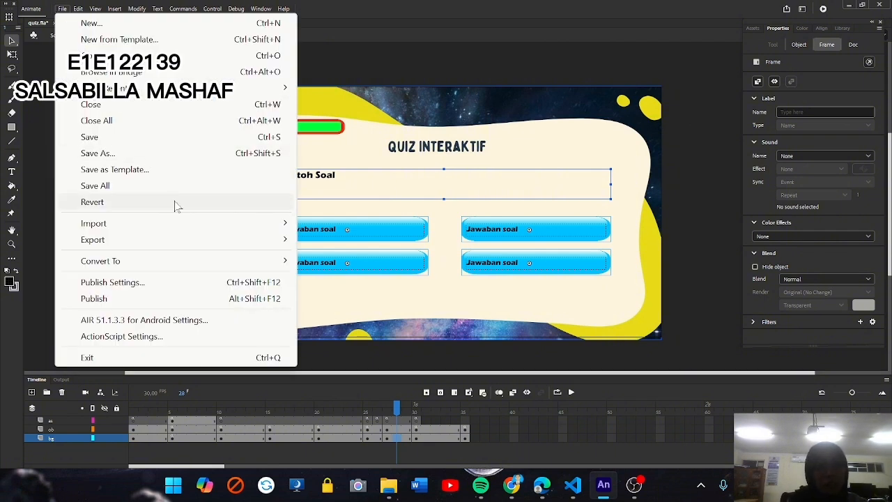
mouse_move(258, 225)
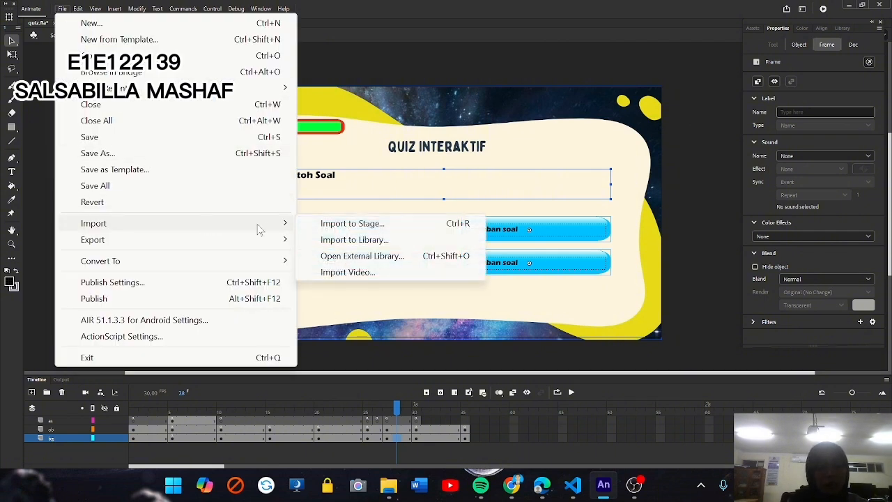
click(314, 228)
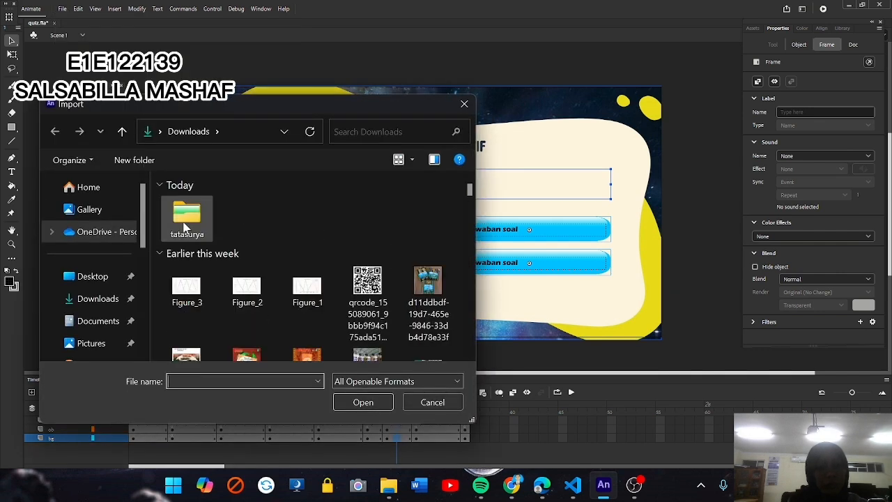
double_click(184, 222)
scroll(275, 265, down, 10)
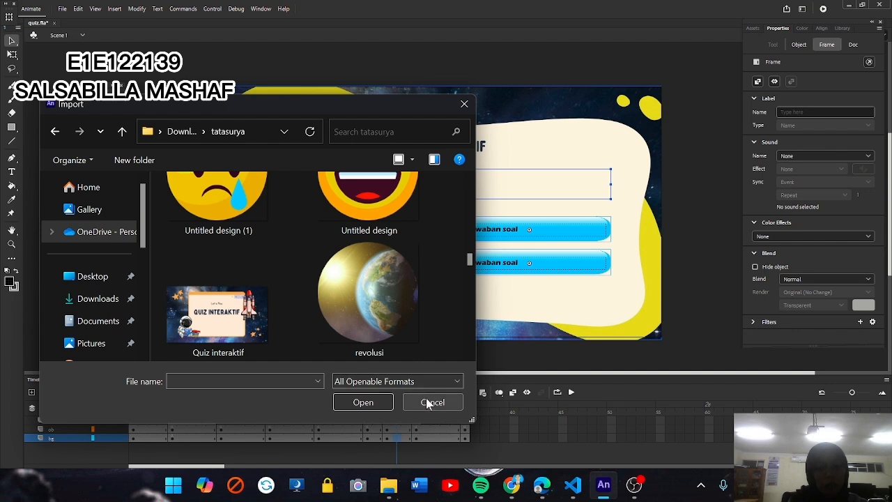
click(429, 402)
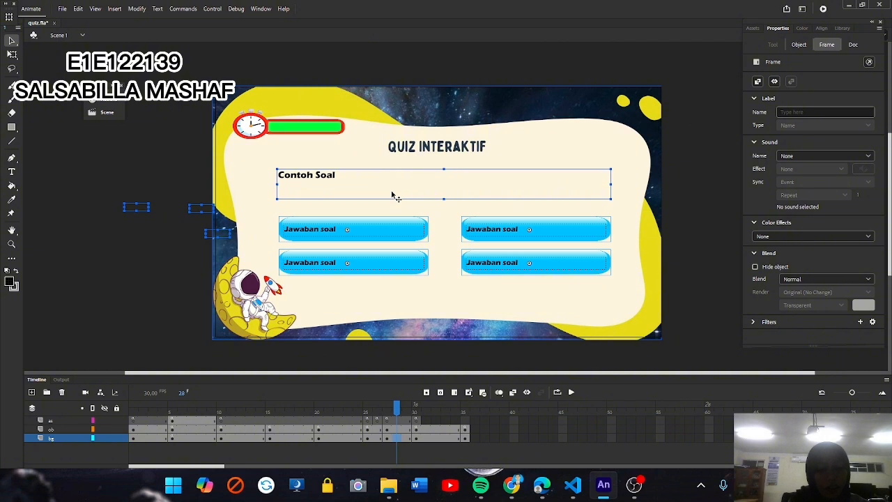
Step: Move to frame 29 of the bg layer, look up the bgsoal background in the tatasurya folder for stage import, and cancel the import
click(378, 438)
drag(378, 439, 408, 442)
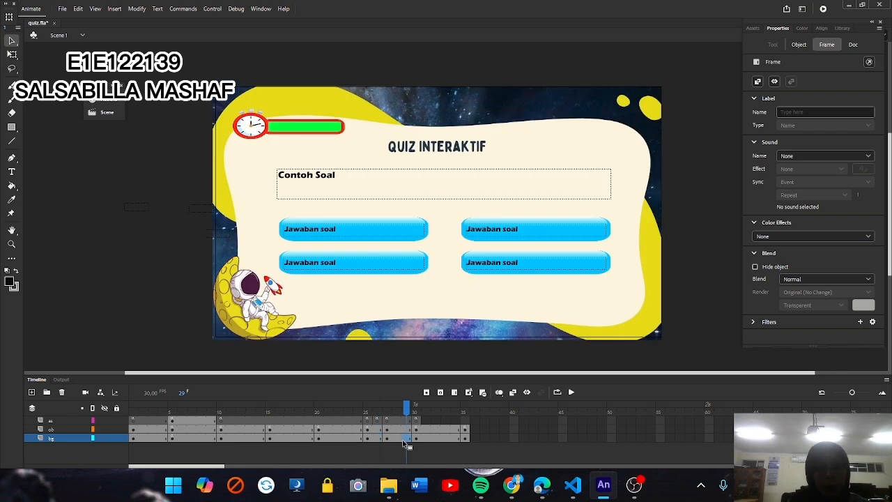
click(62, 8)
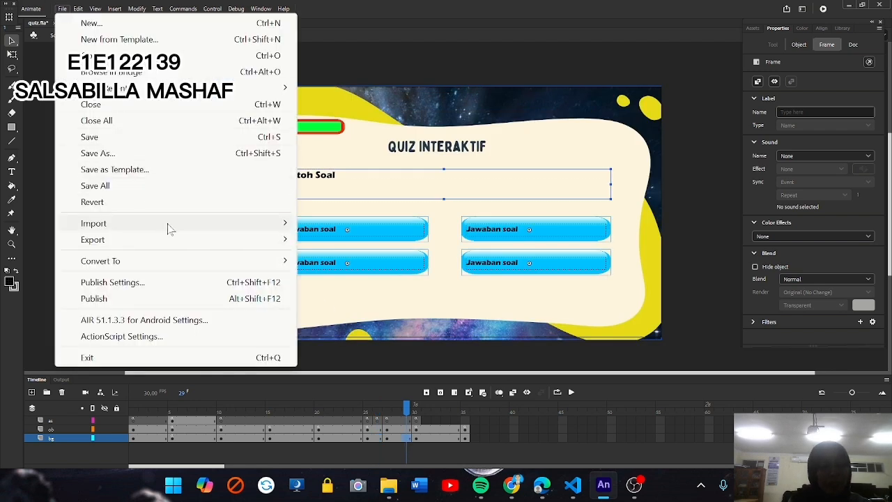
mouse_move(169, 225)
click(325, 223)
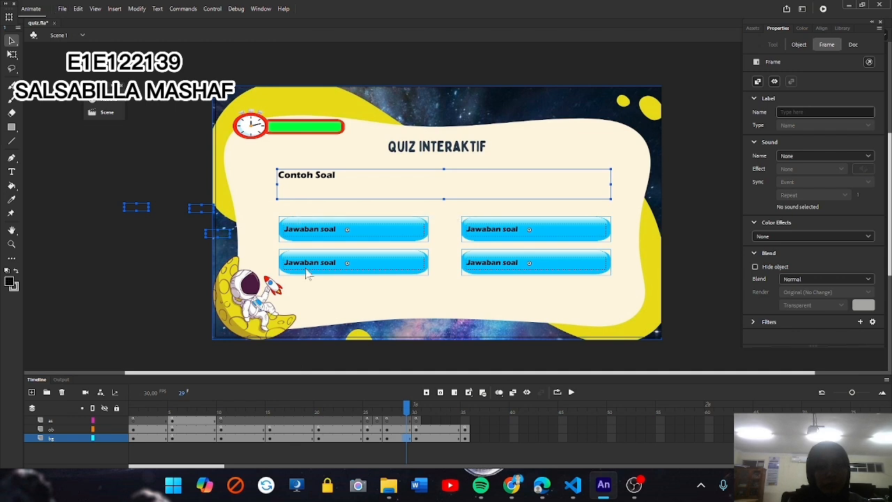
double_click(191, 221)
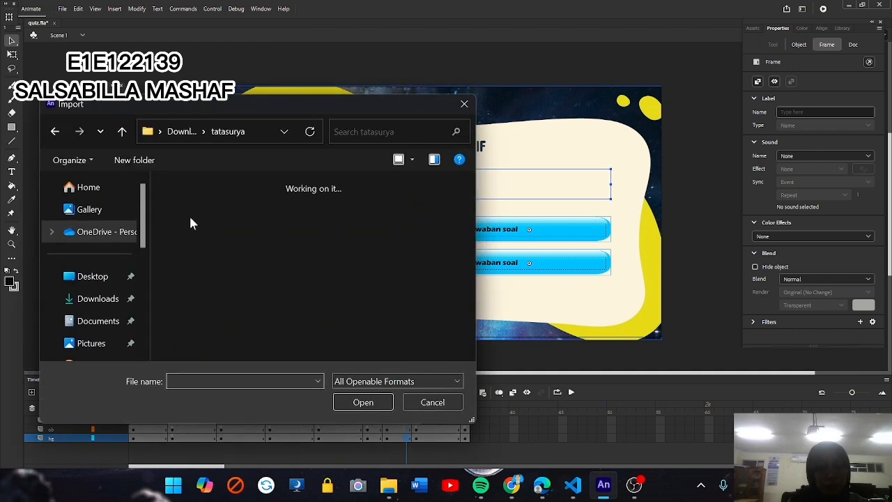
scroll(272, 270, down, 8)
scroll(271, 269, down, 10)
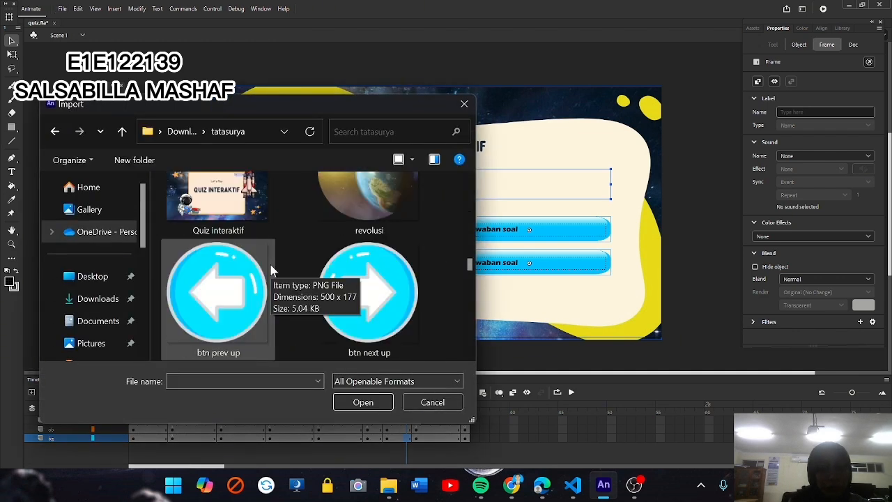
scroll(272, 269, up, 5)
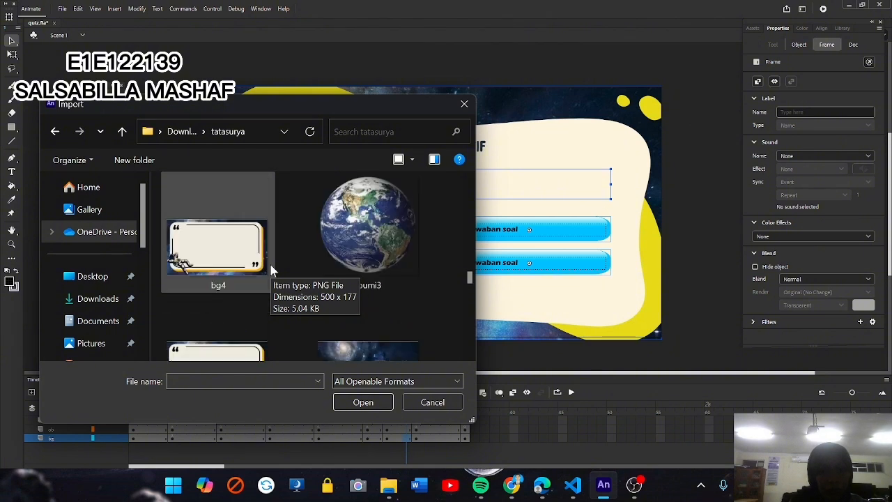
scroll(271, 270, down, 1)
scroll(271, 270, down, 10)
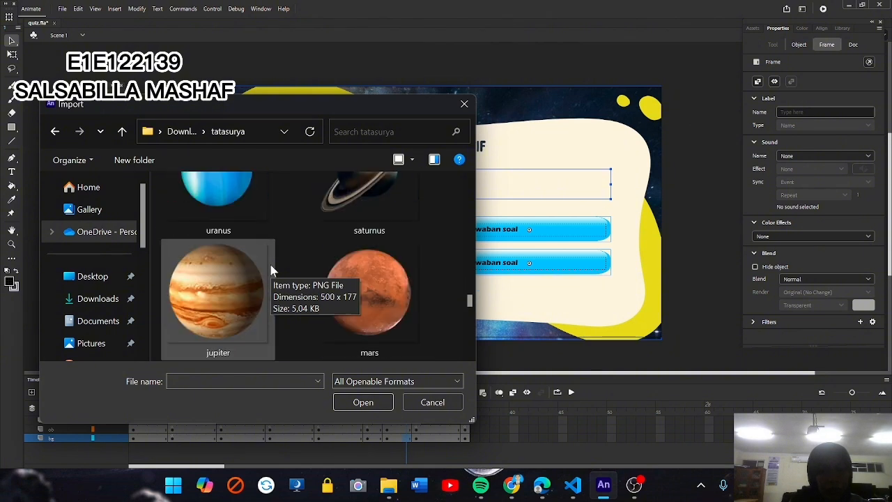
scroll(271, 270, down, 2)
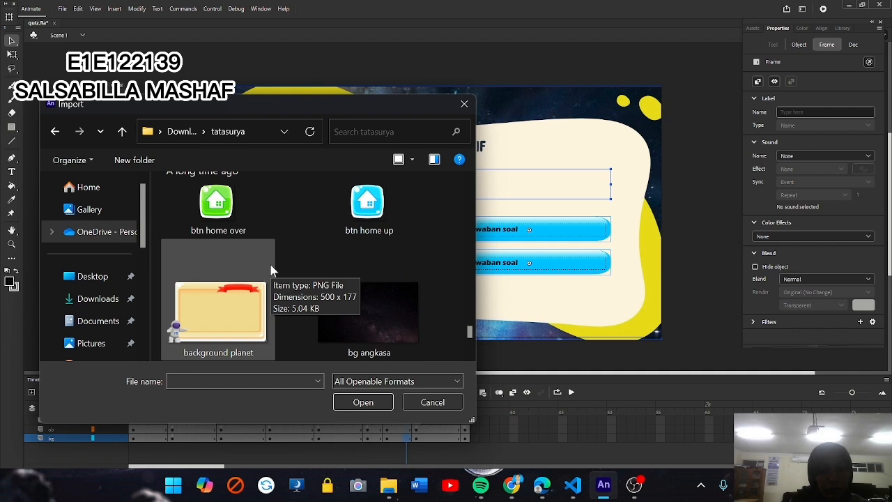
scroll(271, 270, down, 2)
scroll(271, 270, up, 2)
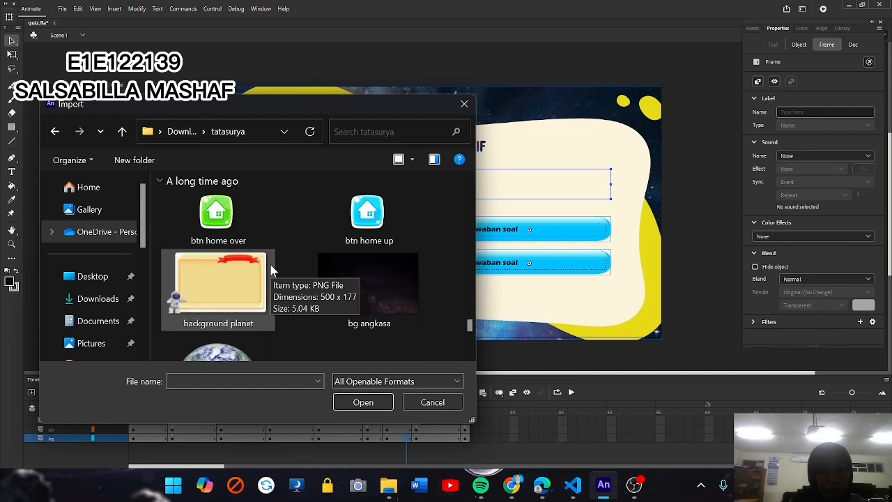
scroll(271, 270, up, 10)
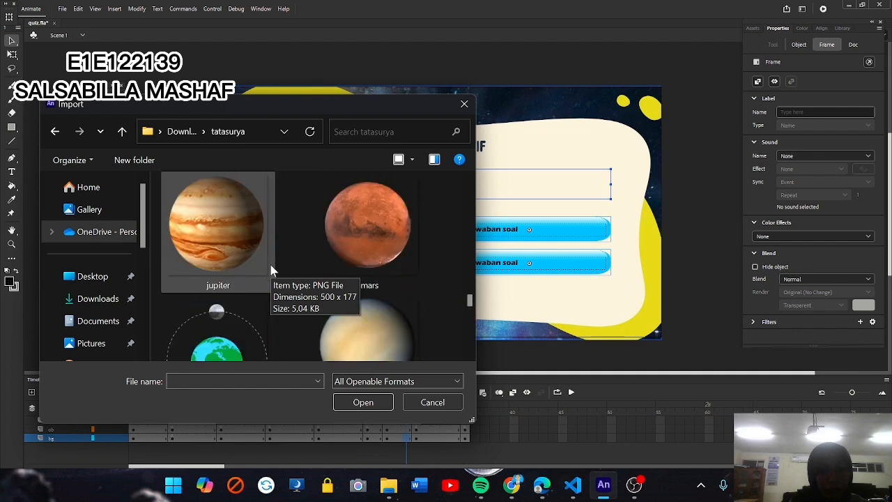
scroll(272, 269, up, 5)
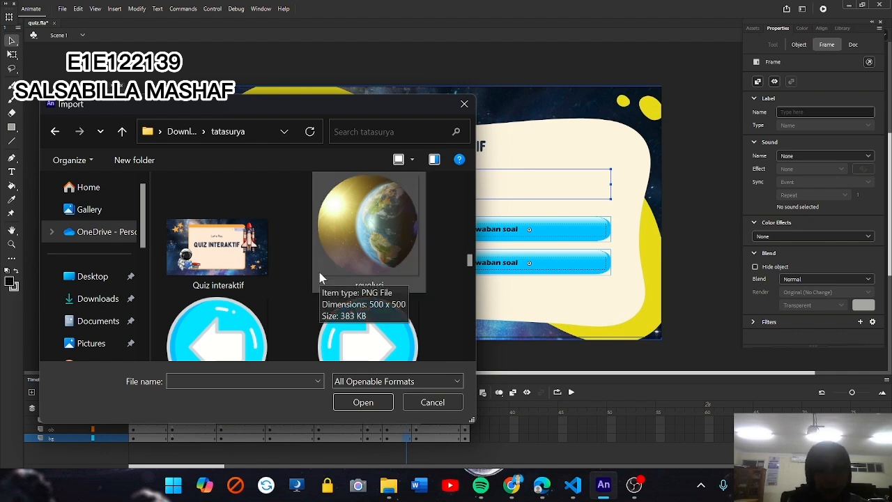
scroll(319, 273, up, 5)
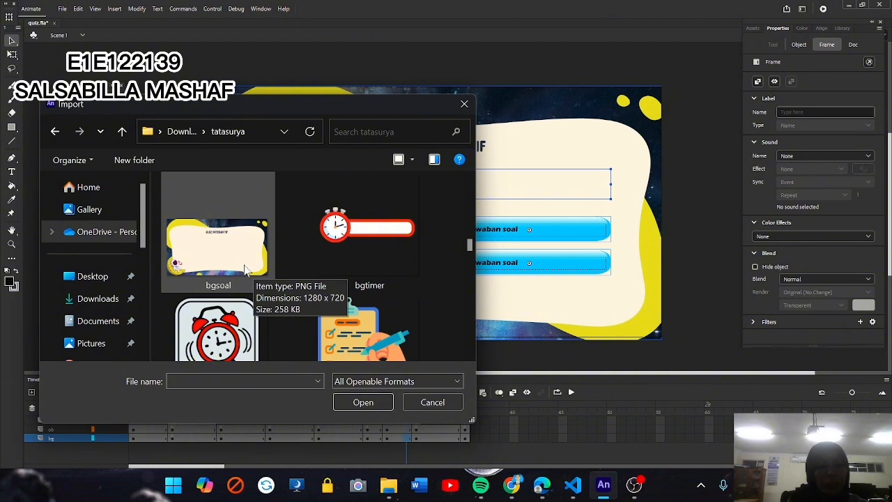
click(431, 403)
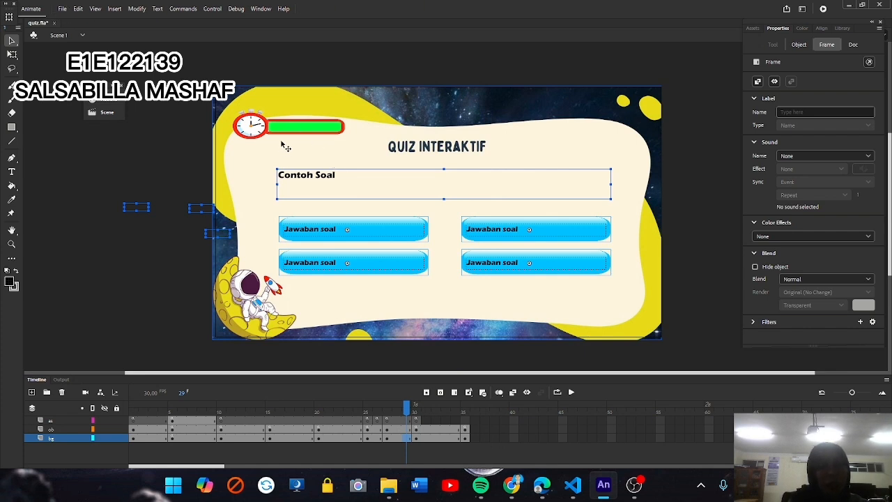
Step: Look up the bgtimer image in the tatasurya folder for stage import, and cancel the import
click(62, 9)
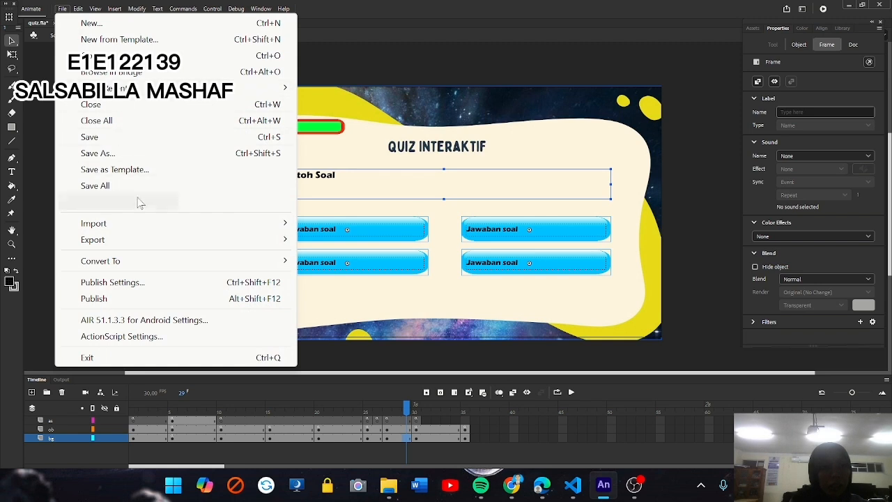
mouse_move(258, 232)
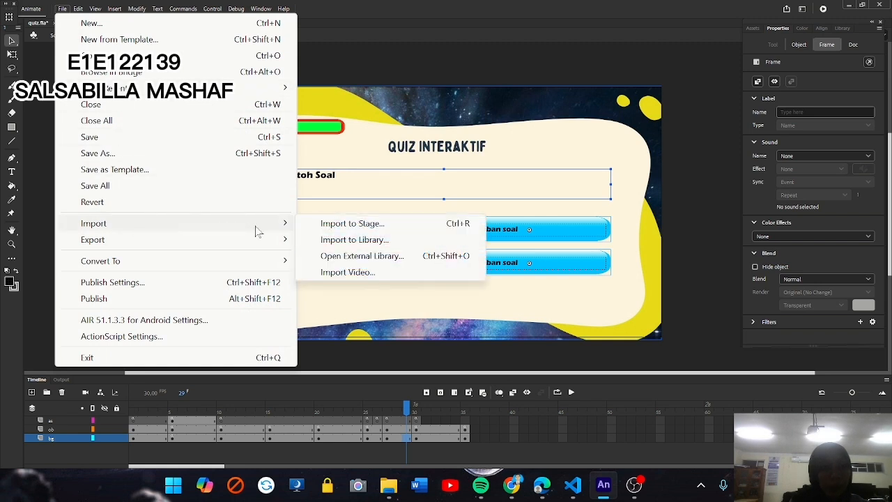
click(308, 225)
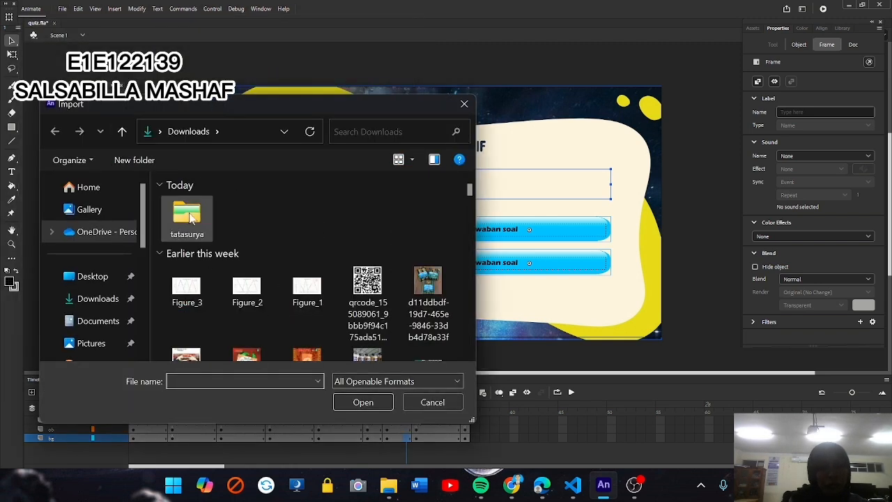
double_click(192, 219)
scroll(253, 272, down, 5)
scroll(253, 275, down, 10)
scroll(252, 275, down, 12)
scroll(252, 275, down, 10)
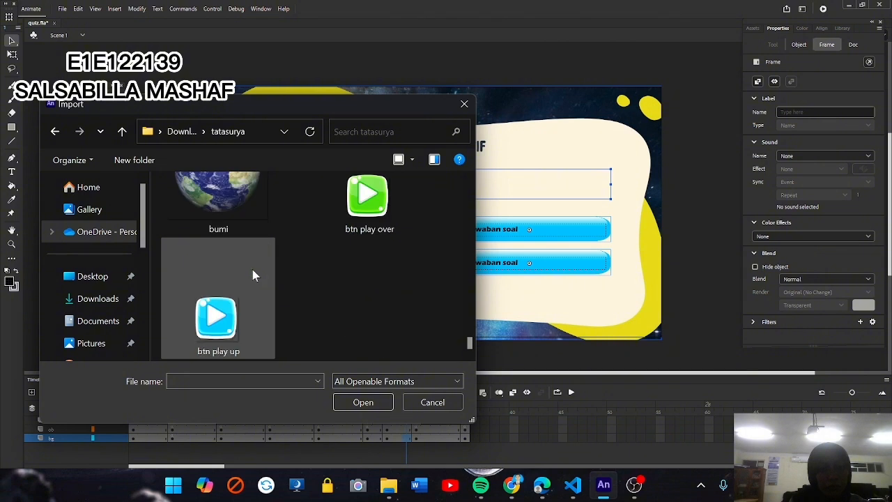
scroll(252, 275, up, 10)
scroll(252, 275, up, 10)
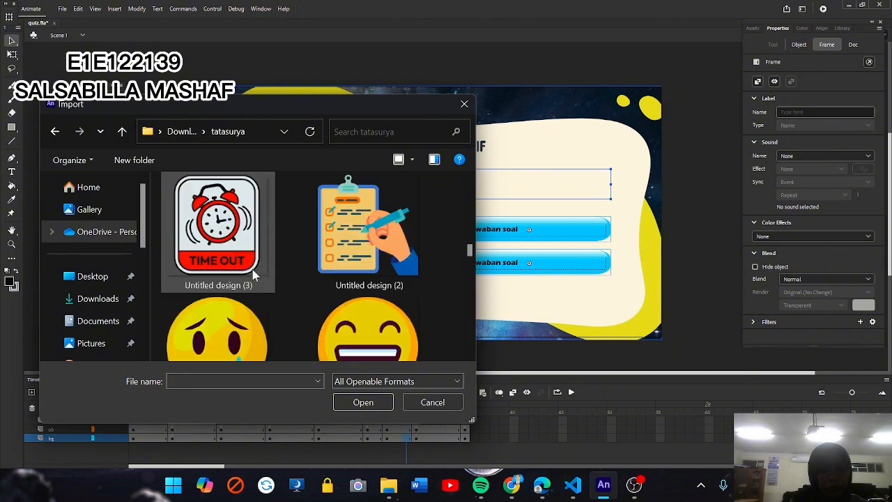
scroll(252, 274, up, 2)
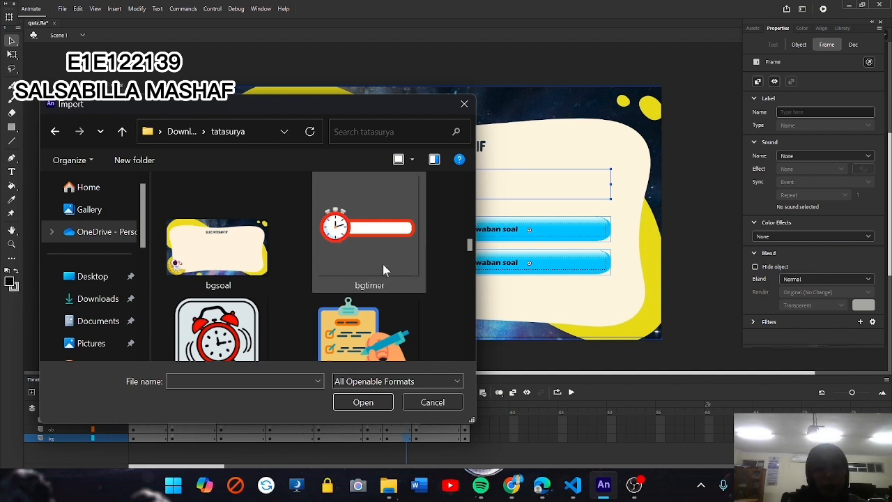
click(433, 403)
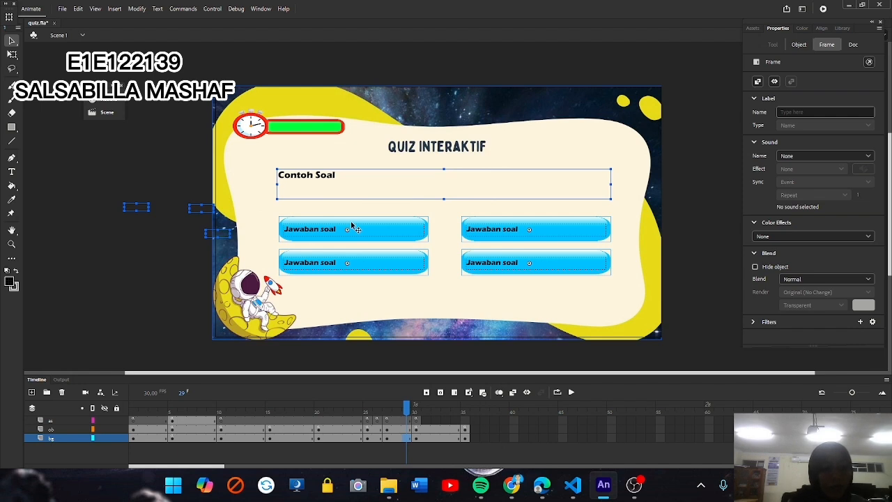
Step: Open the timerMC symbol, inspect the Rectangle tool options and the color settings used for its green bar, and return to Scene 1
double_click(317, 134)
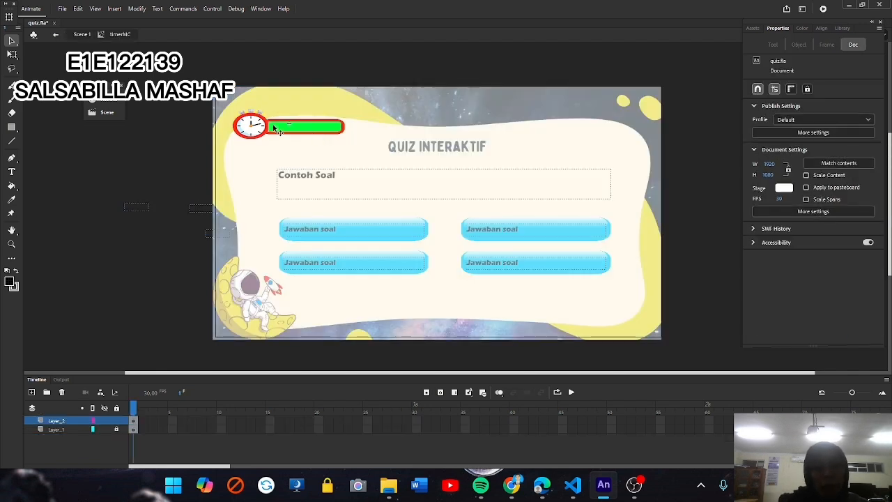
click(12, 127)
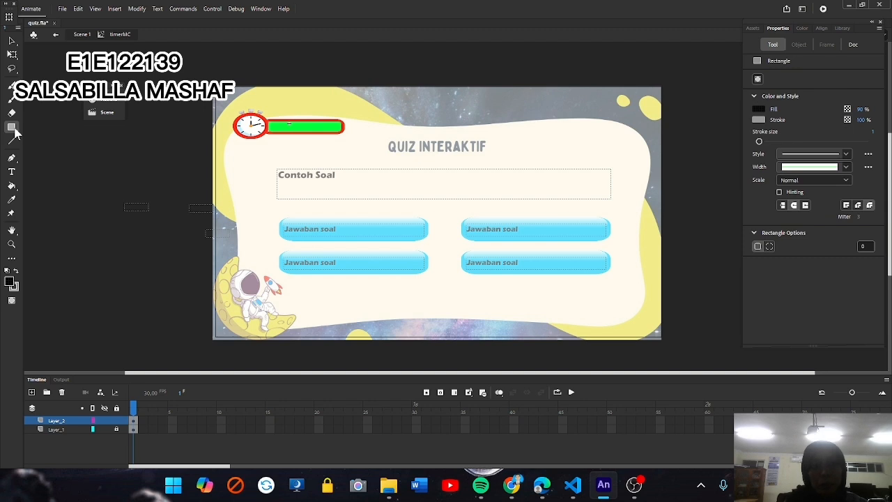
click(10, 41)
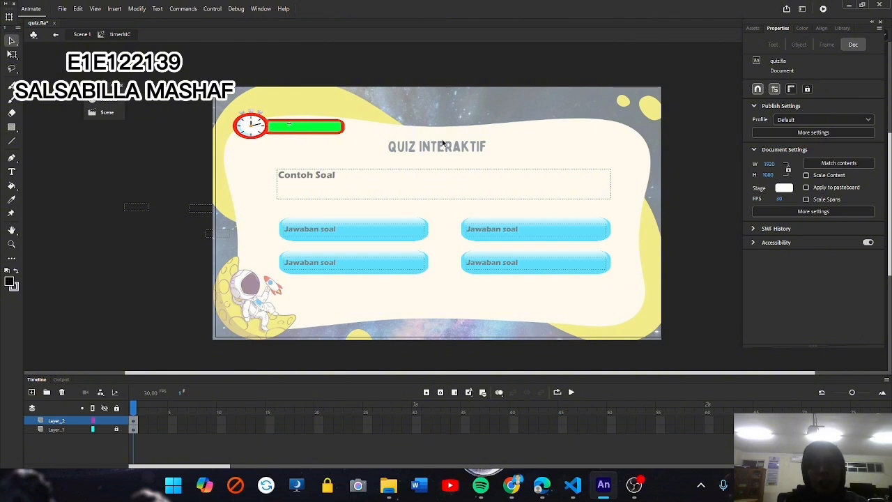
click(801, 28)
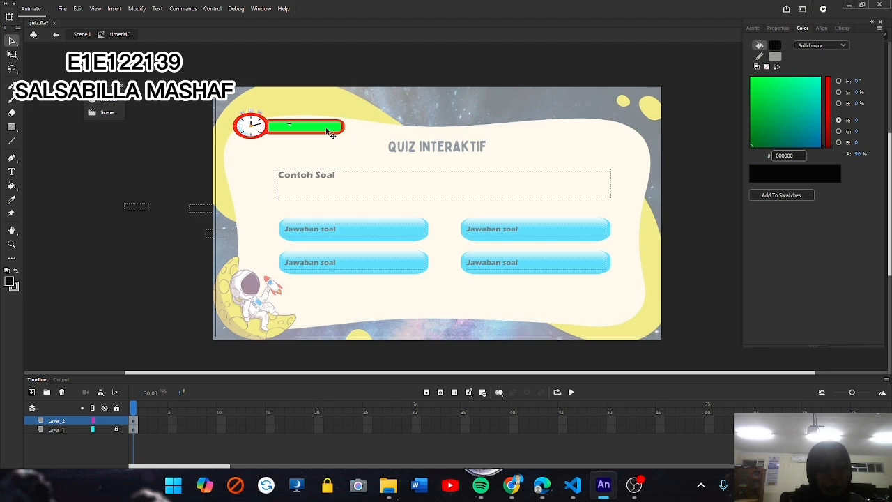
double_click(168, 258)
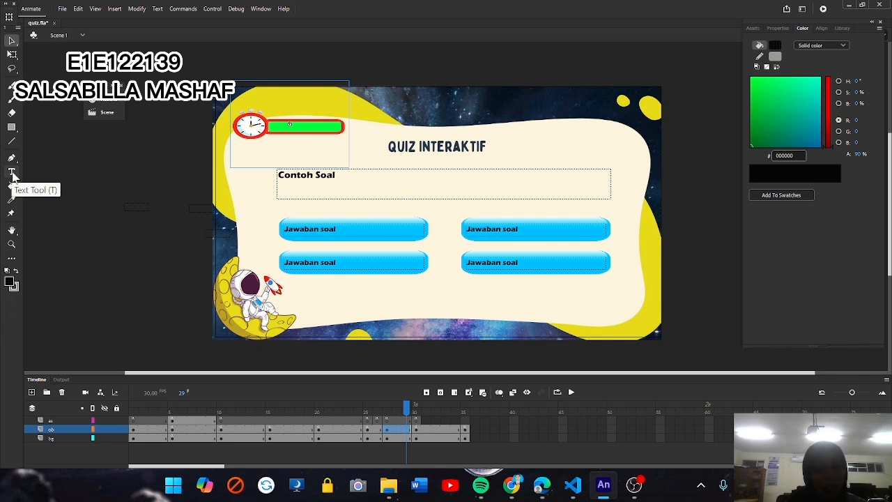
Step: Open the Contoh Soal text field, review its properties with the text type set to Dynamic Text, and deselect it
click(127, 198)
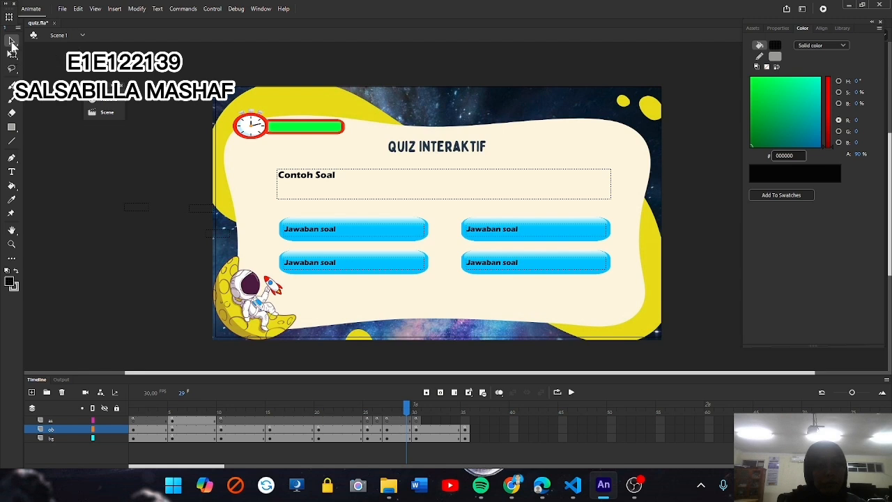
double_click(336, 179)
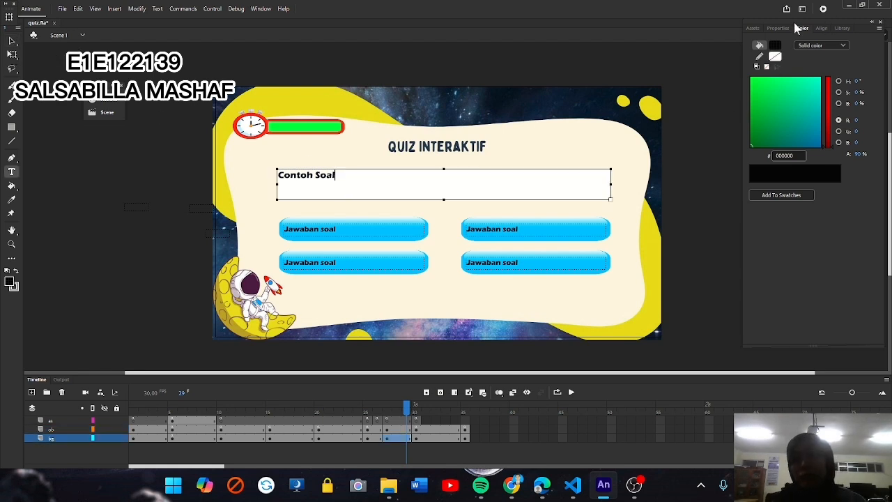
click(777, 29)
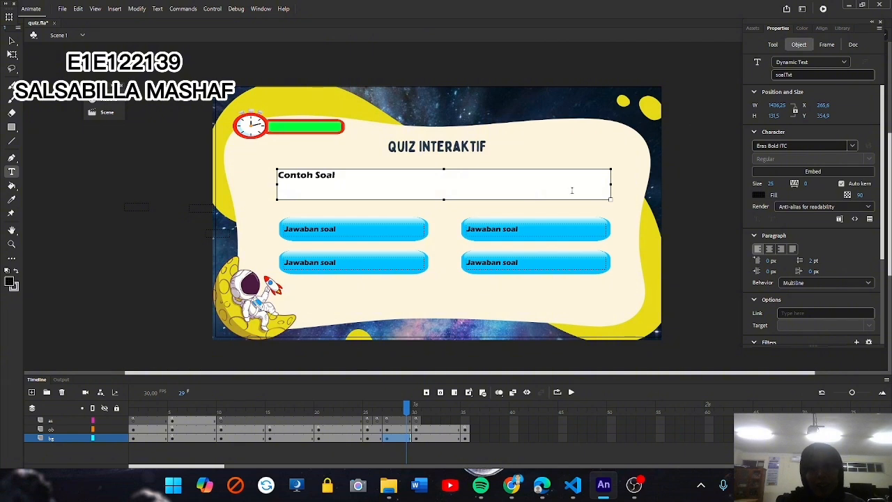
click(821, 62)
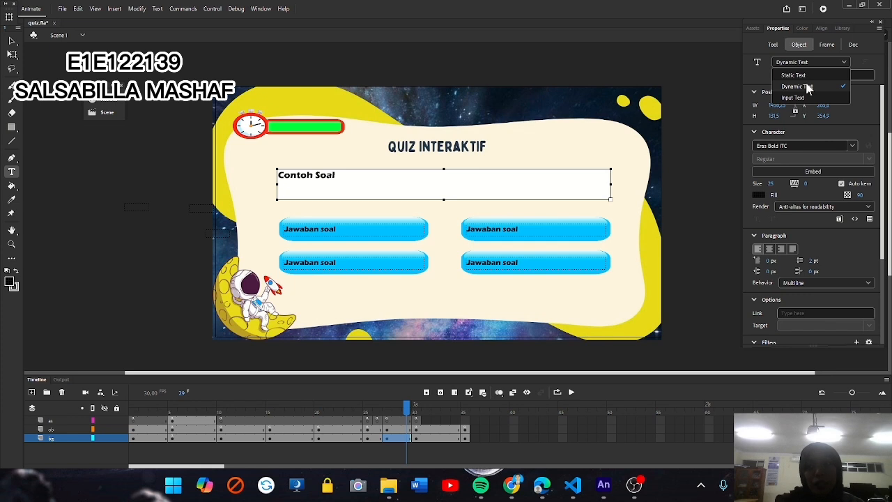
click(807, 86)
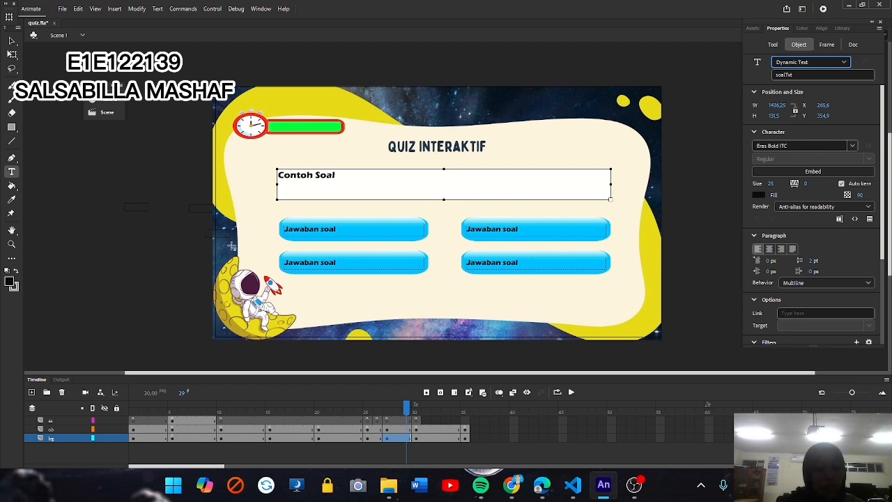
click(199, 233)
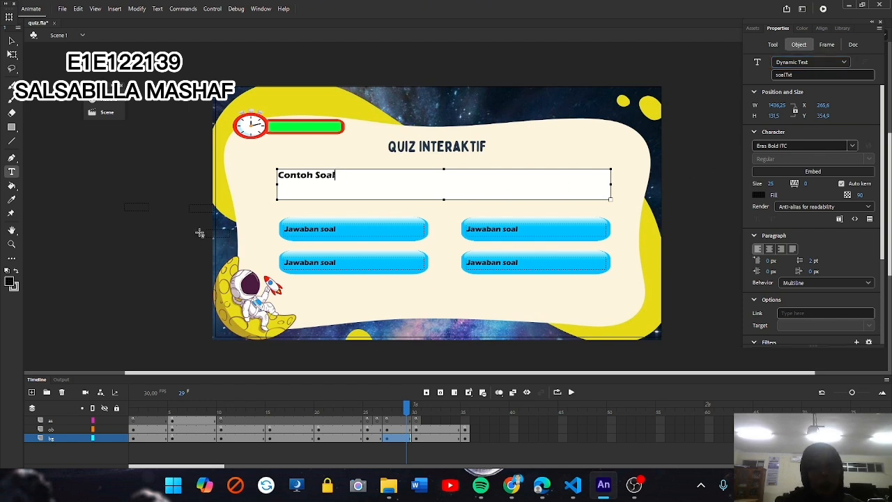
click(200, 233)
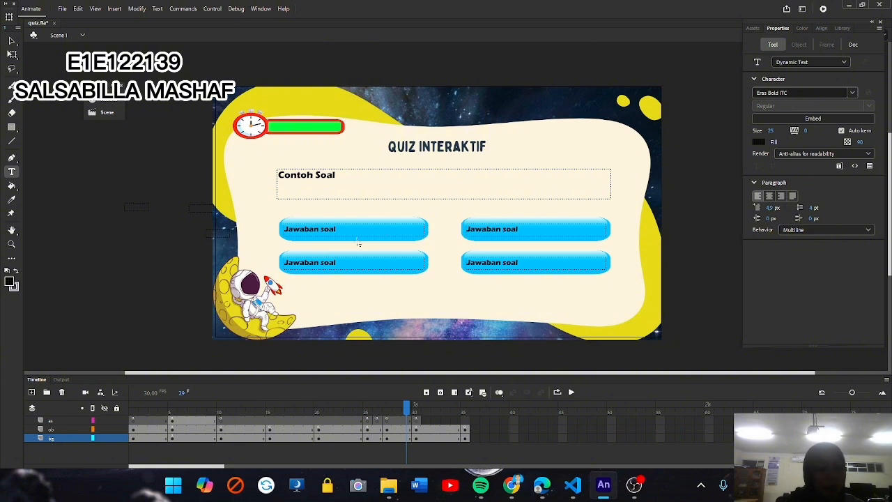
click(380, 237)
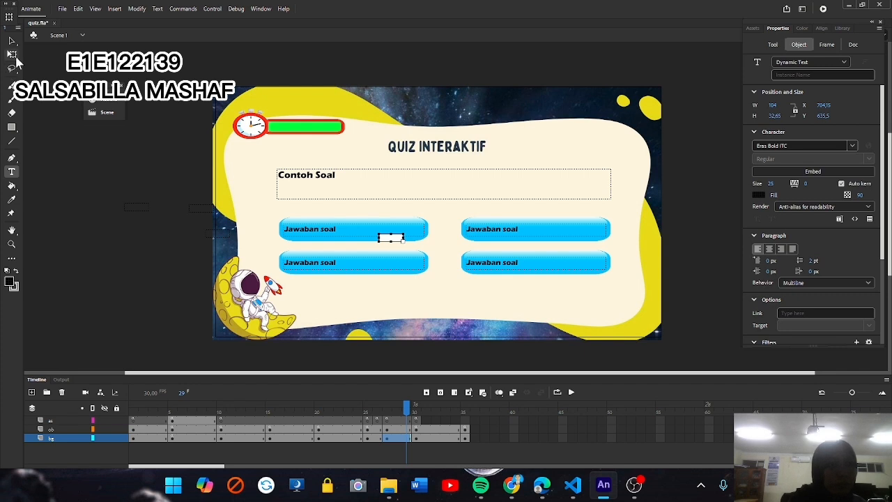
click(12, 42)
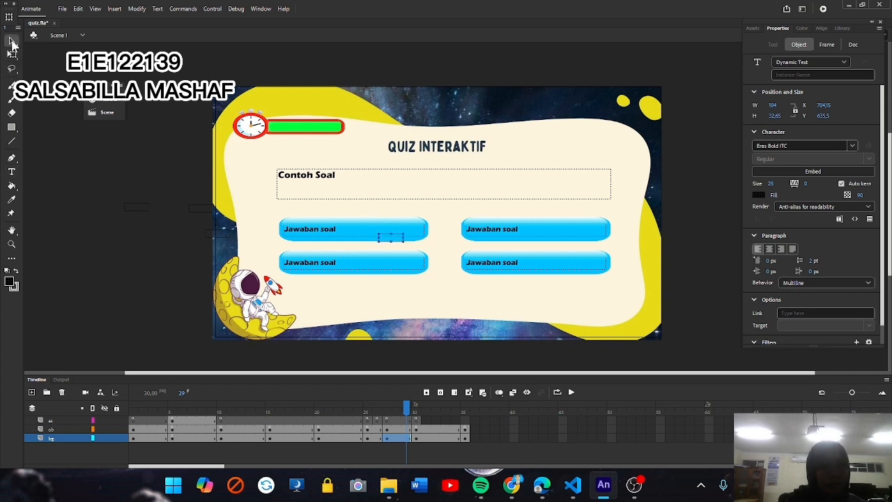
double_click(401, 240)
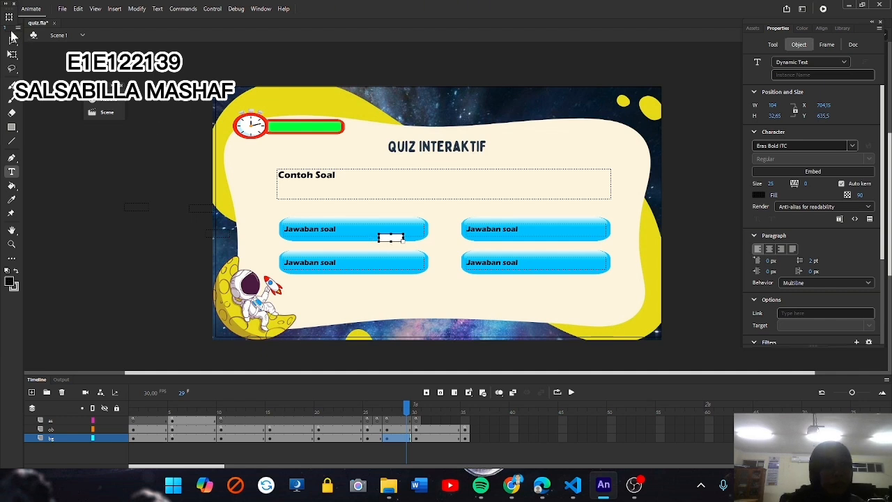
click(11, 42)
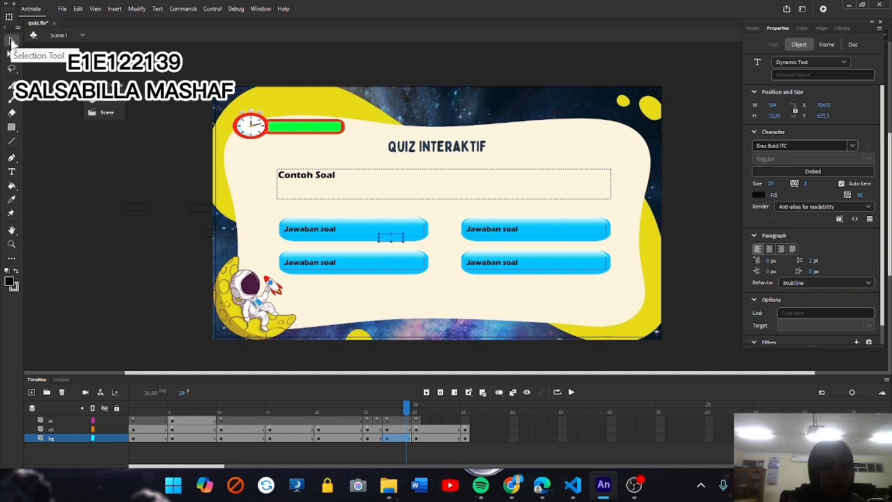
key(Delete)
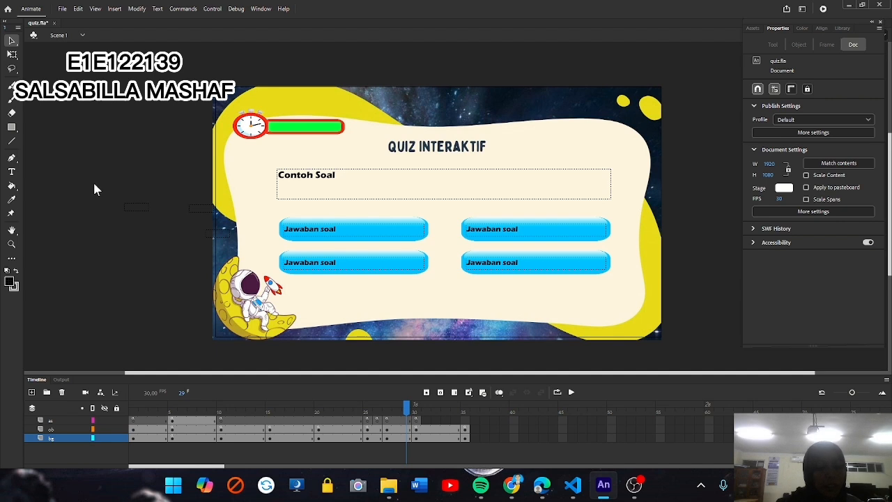
Step: Look up the panel biru image in the tatasurya folder for stage import, and cancel the import
click(61, 10)
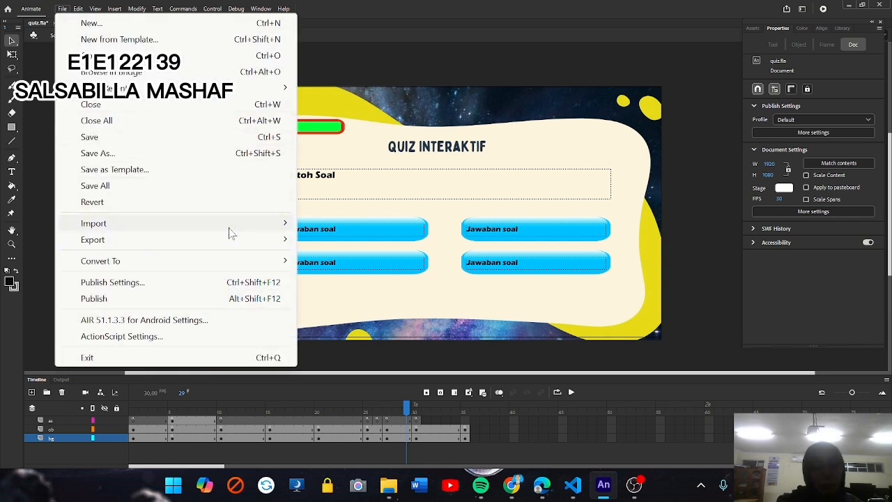
mouse_move(240, 224)
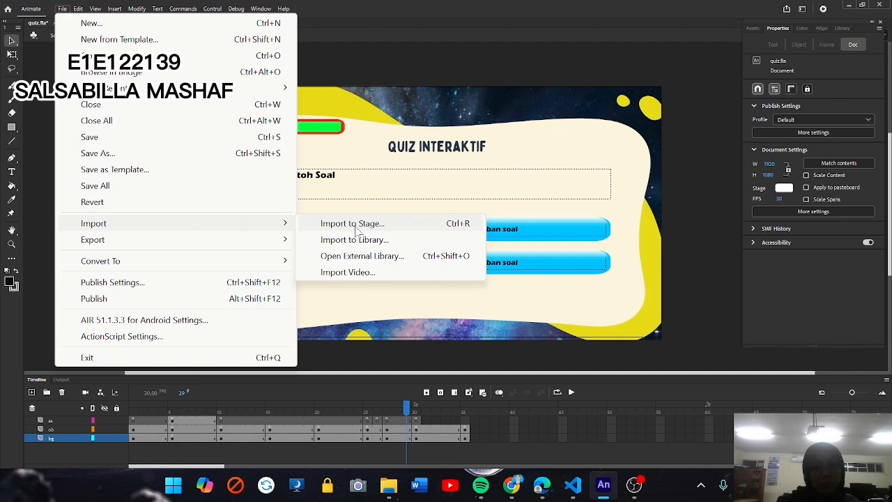
click(353, 224)
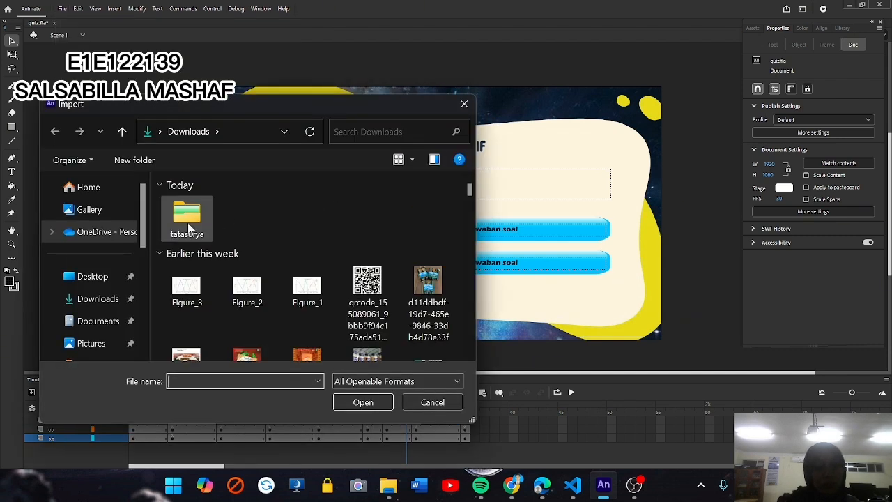
double_click(187, 222)
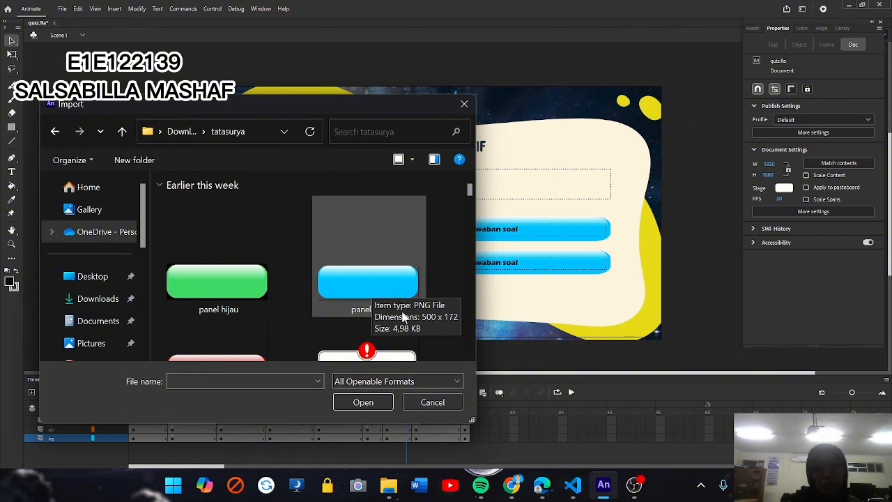
click(430, 403)
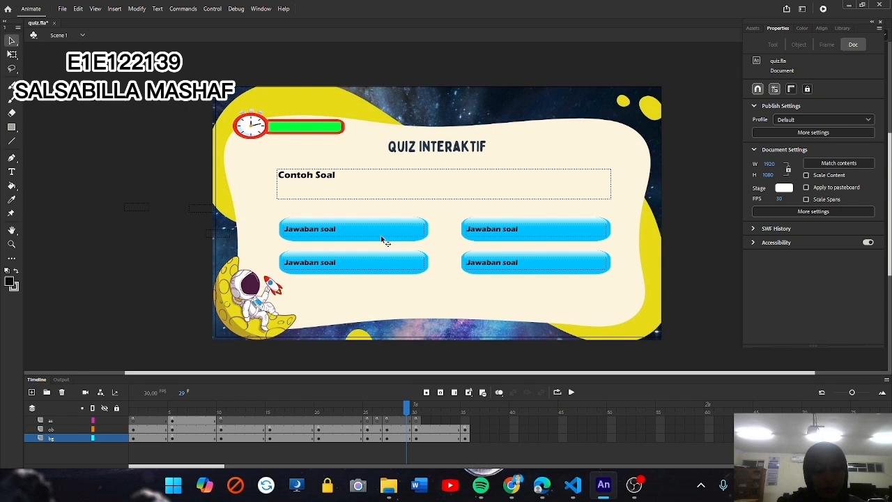
Step: Open the jawabanMC symbol at frame 2 of Layer_2, look up the panel hijau image in the tatasurya folder, and cancel the import
double_click(324, 242)
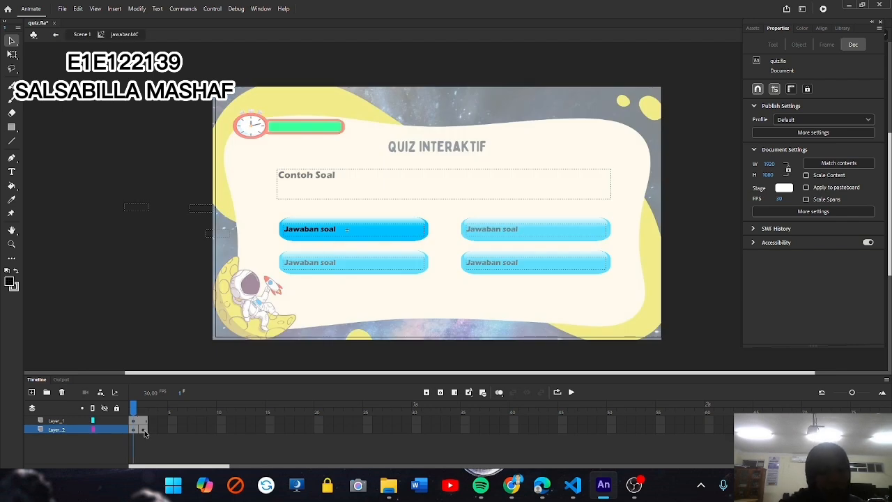
click(144, 430)
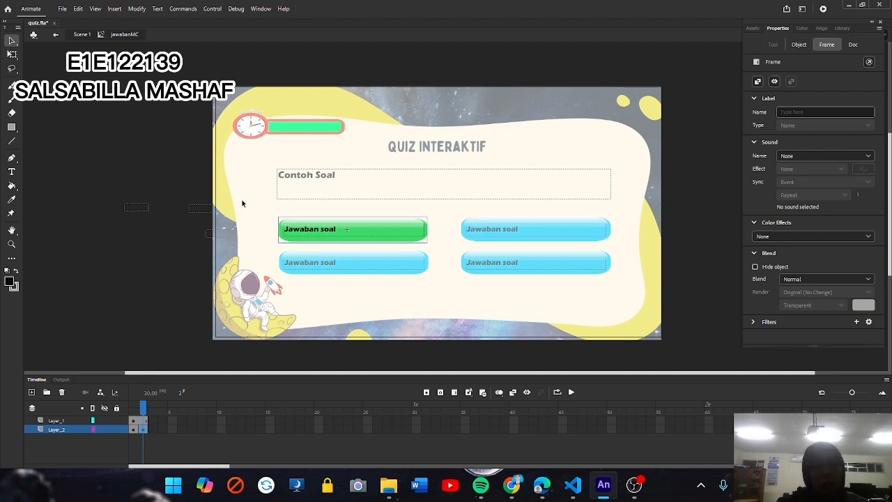
click(61, 9)
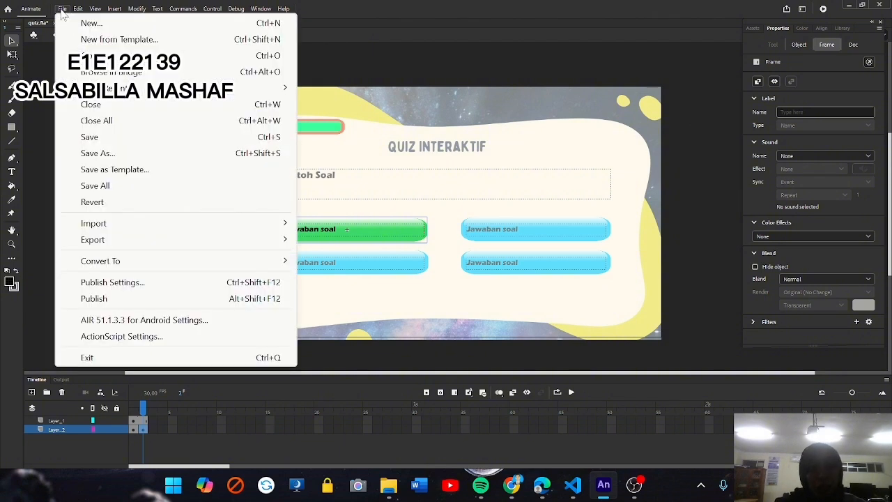
mouse_move(203, 229)
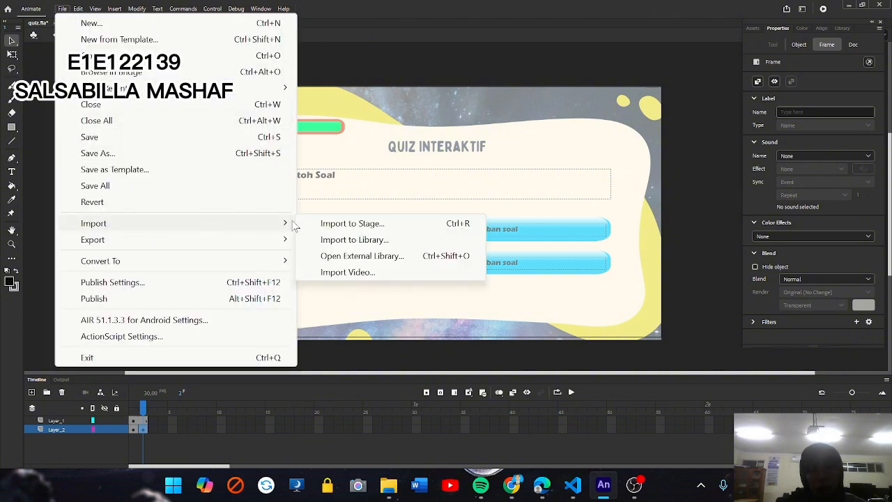
click(334, 225)
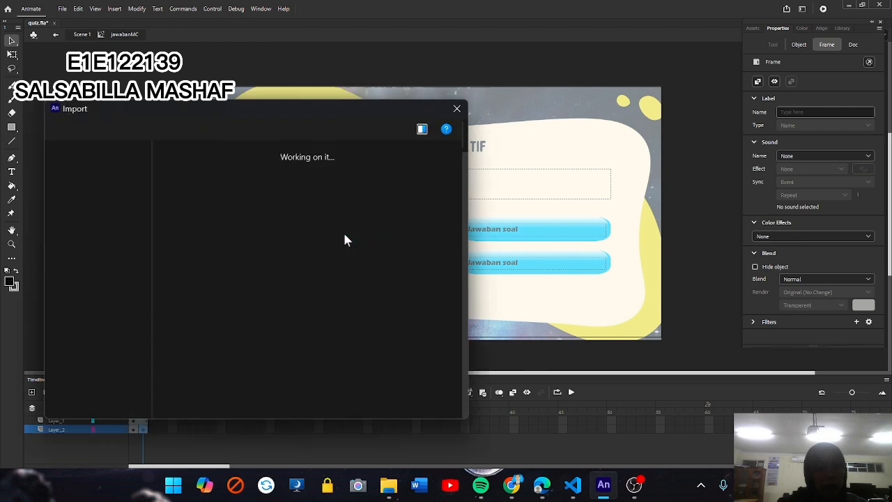
double_click(195, 216)
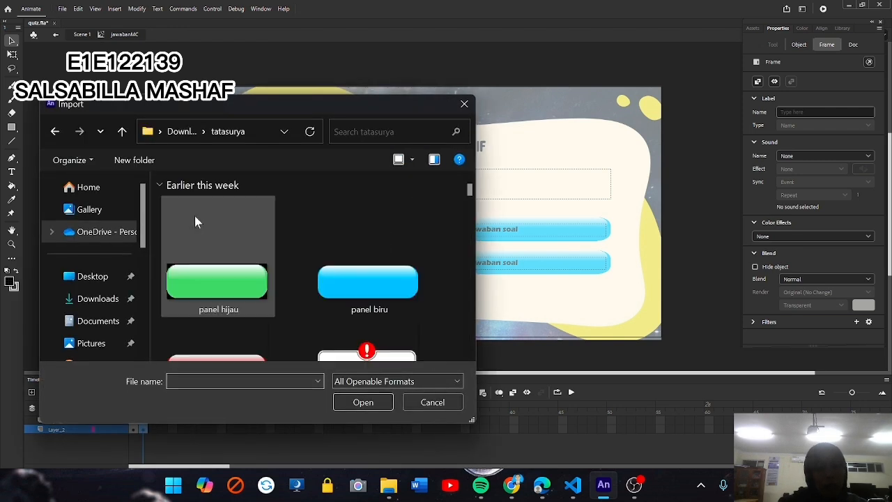
click(432, 405)
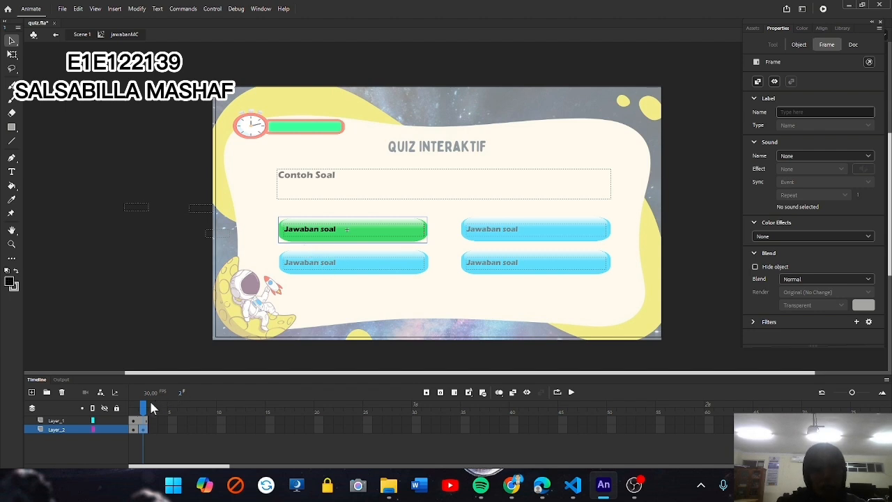
Step: Go back to frame 1 of the jawabanMC symbol and return to Scene 1
drag(145, 410, 135, 408)
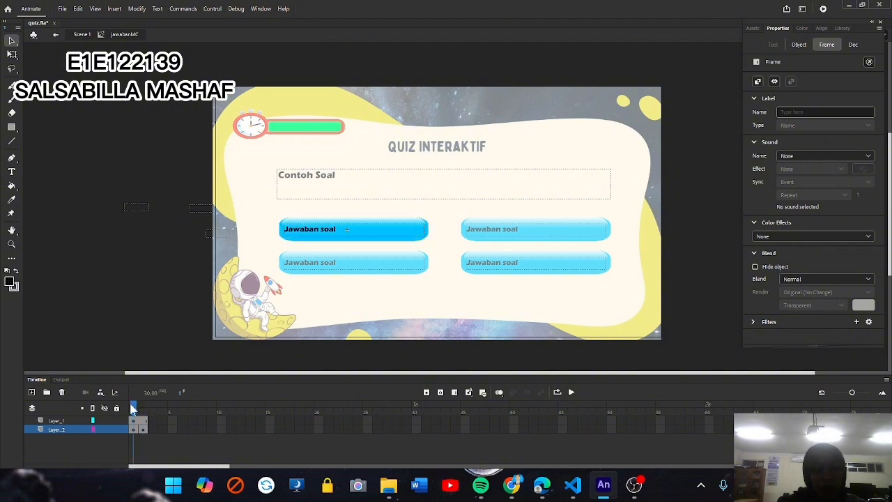
click(122, 317)
double_click(129, 301)
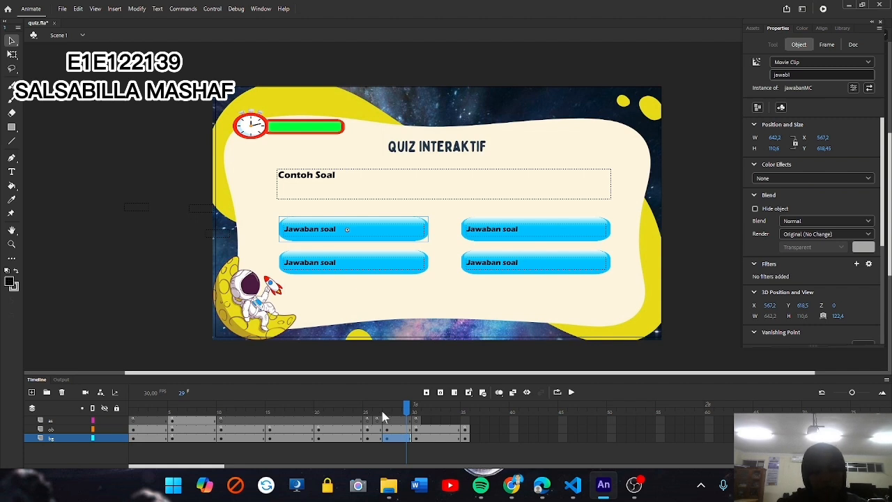
Step: Move to frame 32 of the bg layer and browse the tatasurya folder for the score page's background image for stage import
click(436, 439)
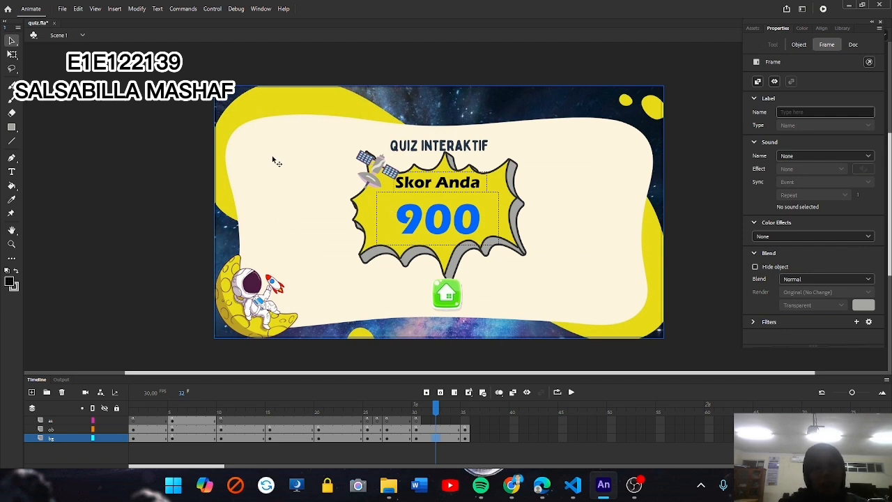
click(61, 8)
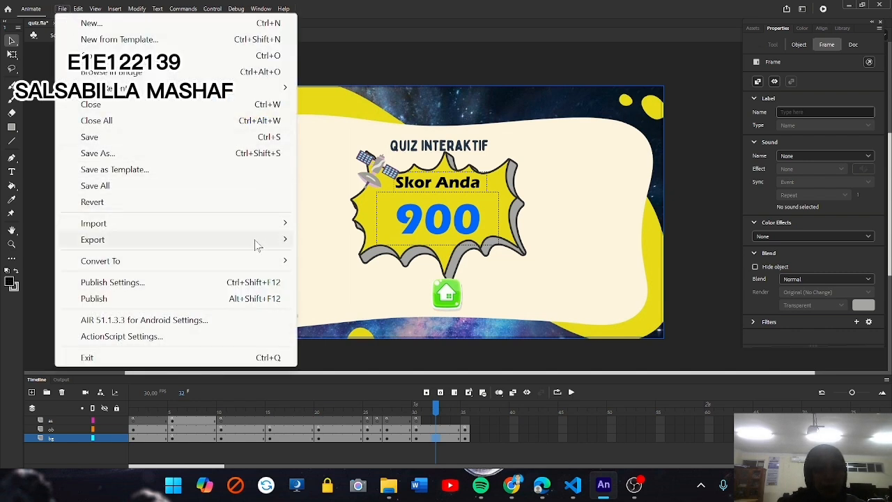
mouse_move(270, 229)
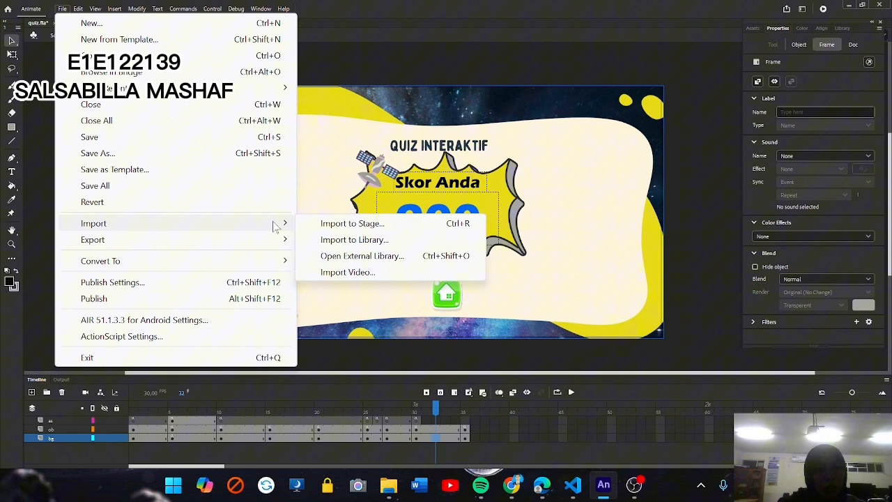
click(321, 229)
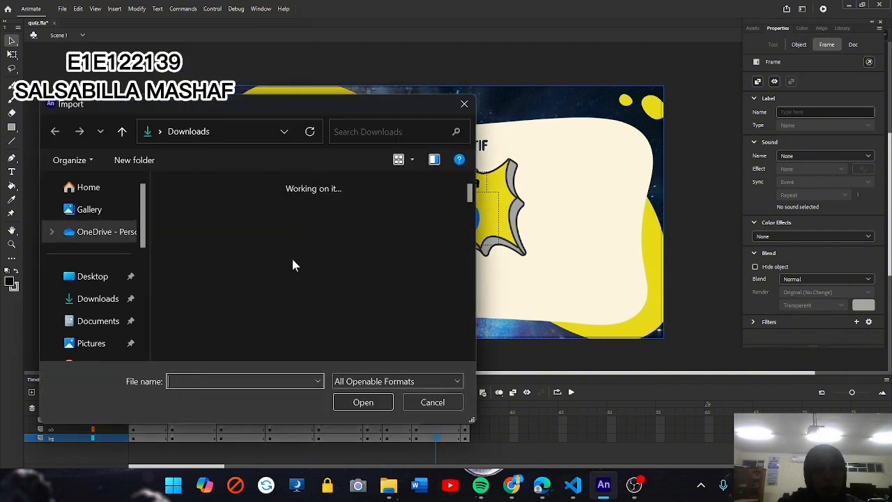
double_click(198, 223)
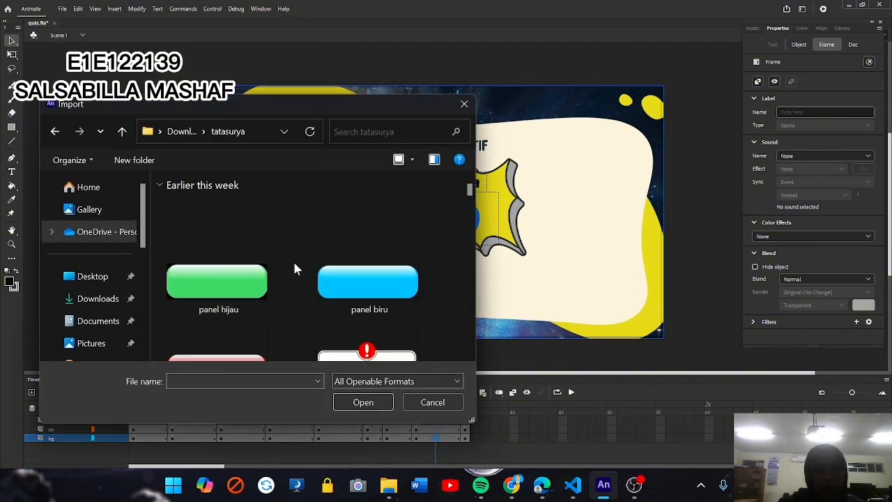
scroll(294, 268, down, 6)
scroll(295, 268, down, 4)
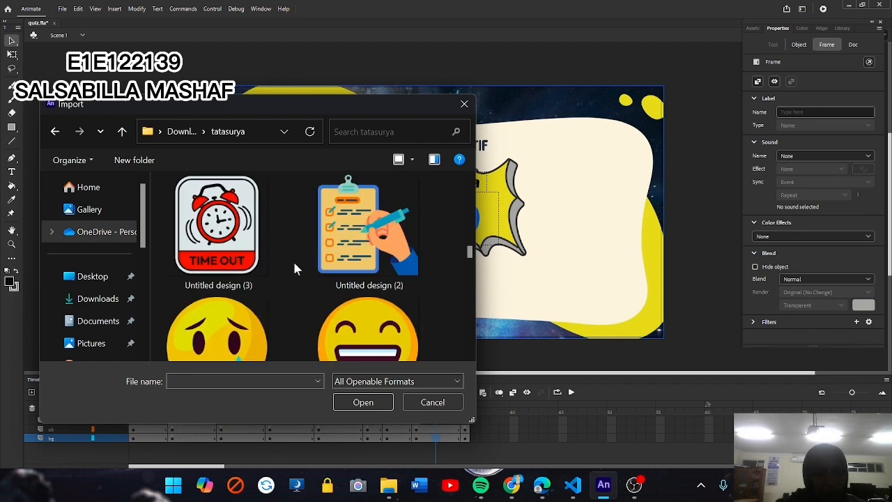
scroll(295, 268, down, 1)
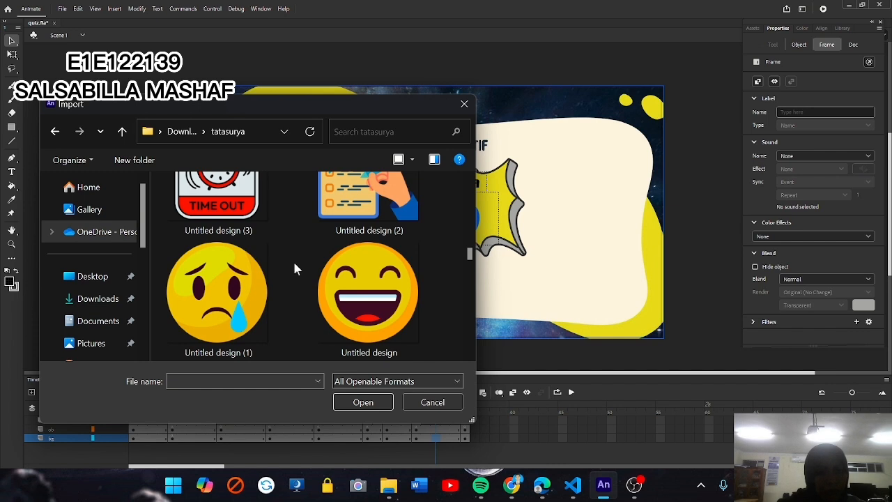
scroll(295, 268, down, 6)
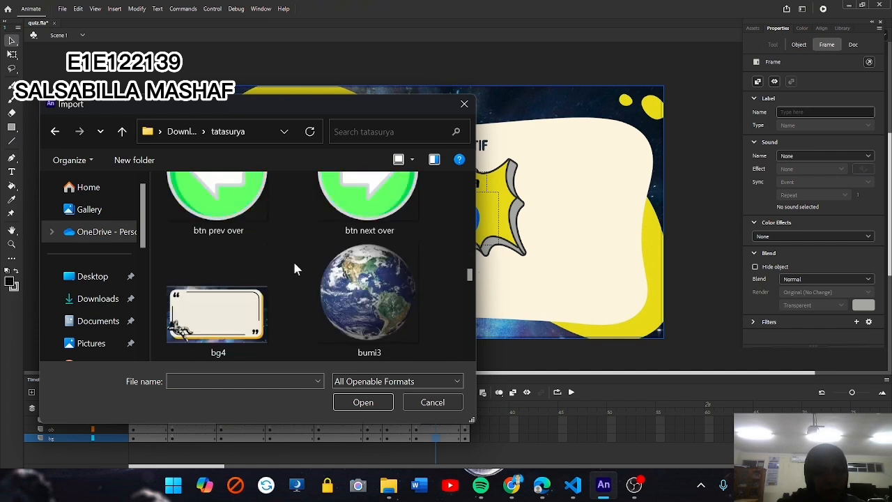
scroll(294, 268, down, 10)
scroll(295, 268, down, 4)
scroll(294, 269, up, 5)
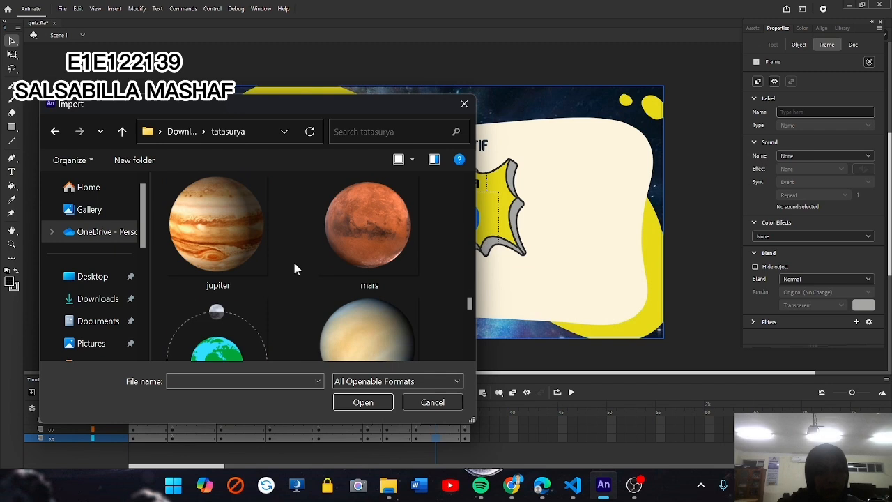
scroll(295, 269, up, 10)
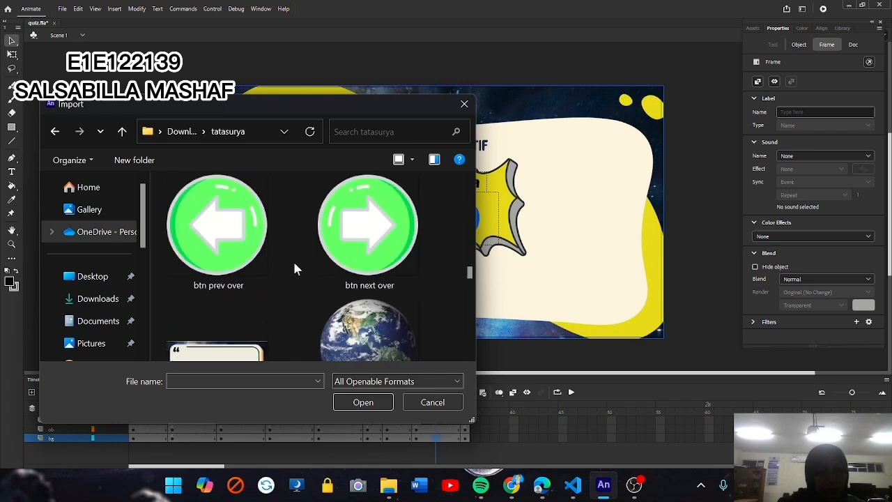
scroll(294, 268, up, 3)
scroll(295, 269, up, 2)
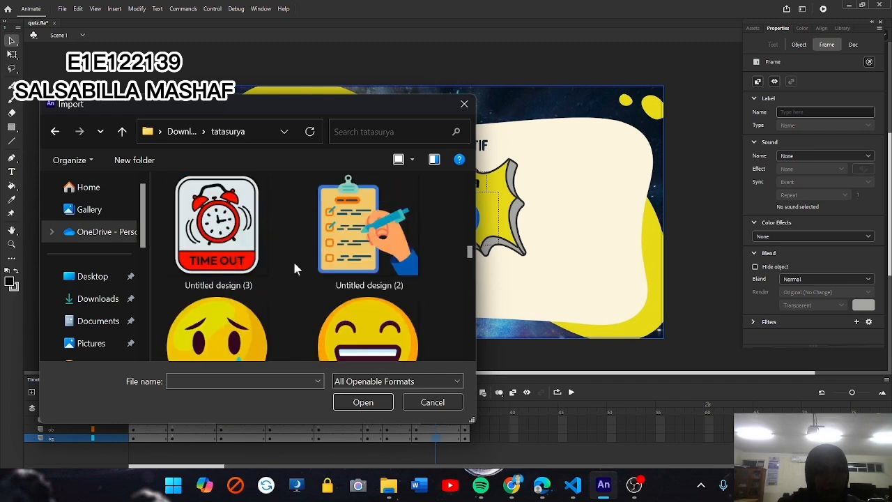
scroll(294, 268, up, 1)
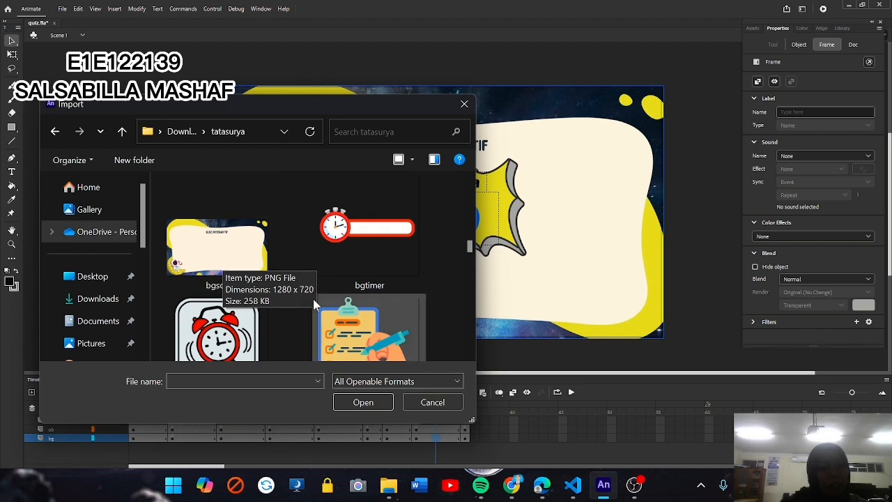
Step: Browse the tatasurya folder for the pop up image in the import-to-stage dialog, select it, and cancel the import
click(433, 403)
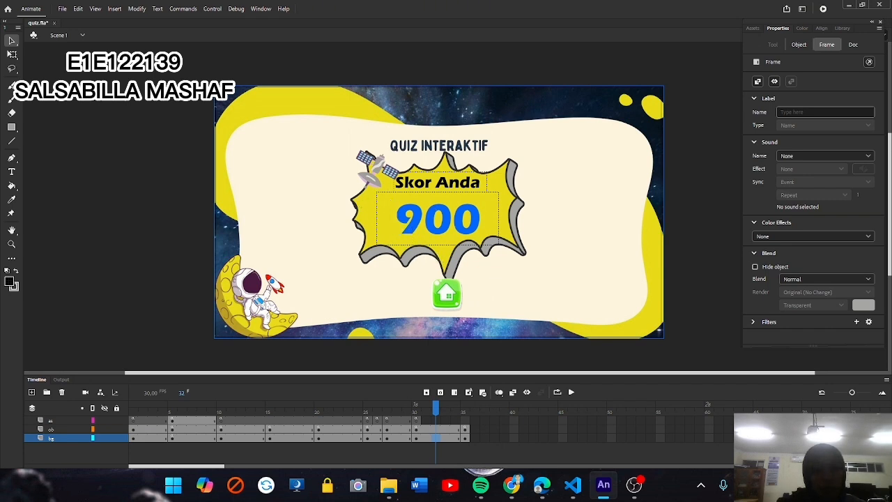
click(60, 9)
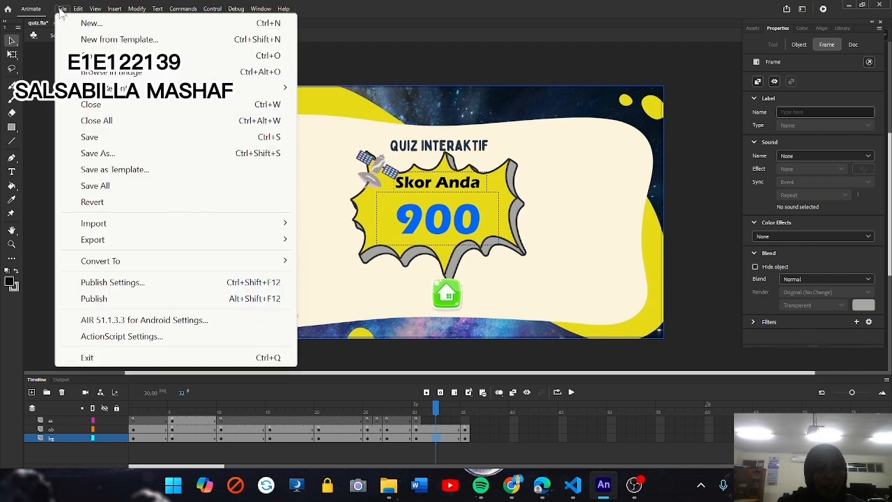
mouse_move(212, 234)
mouse_move(232, 222)
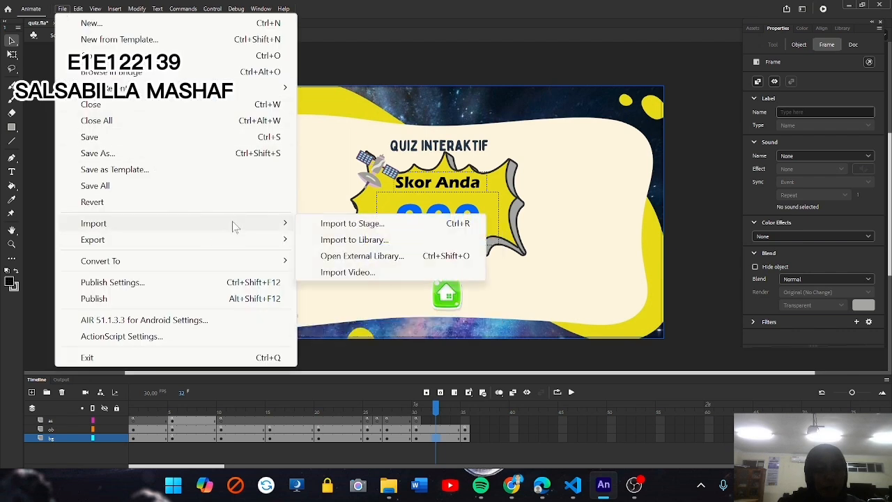
click(344, 226)
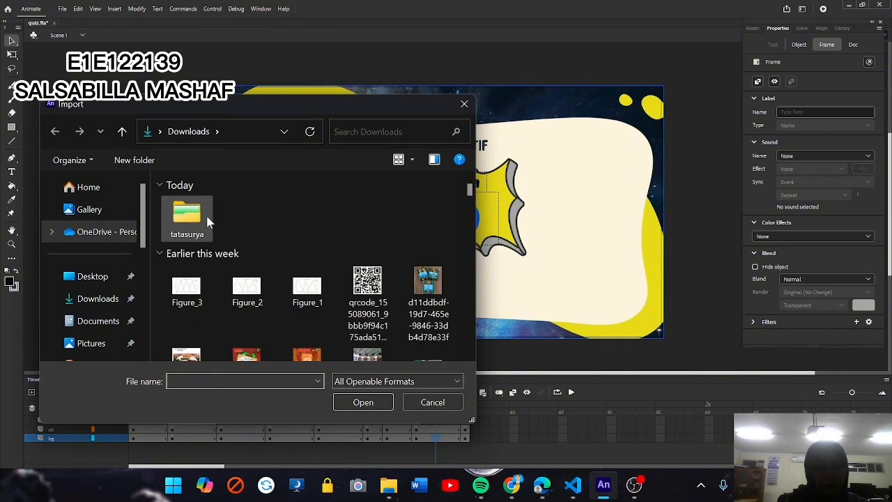
double_click(195, 216)
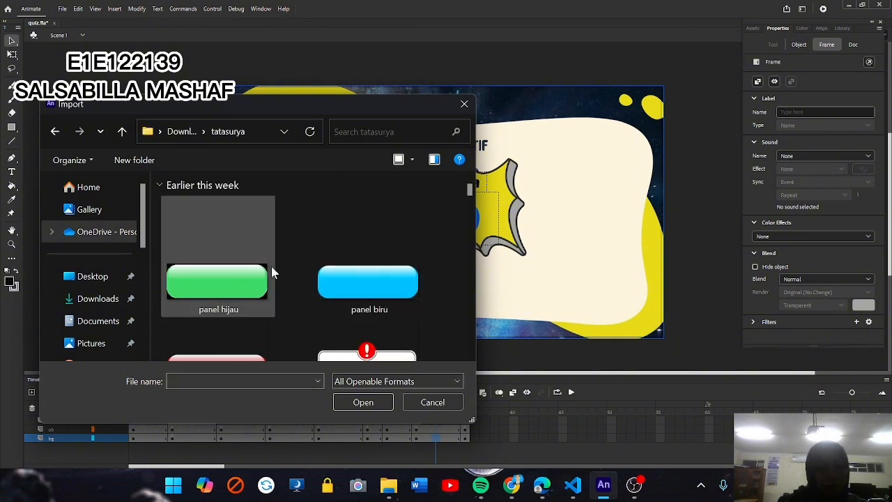
scroll(272, 271, down, 5)
scroll(271, 266, down, 10)
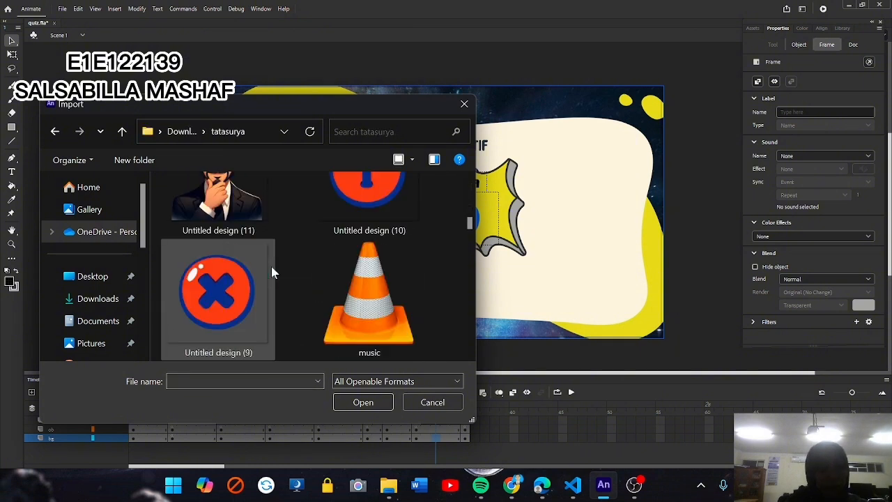
scroll(271, 266, down, 6)
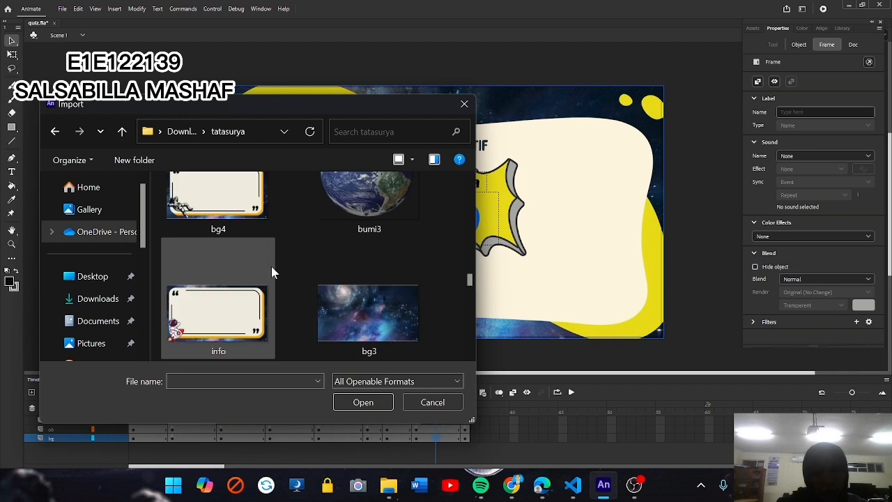
scroll(272, 267, down, 8)
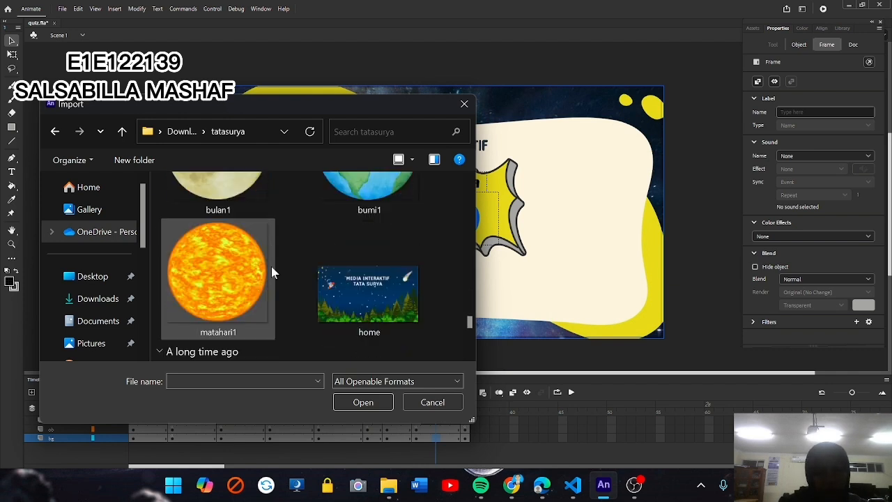
scroll(271, 266, down, 6)
scroll(271, 266, down, 2)
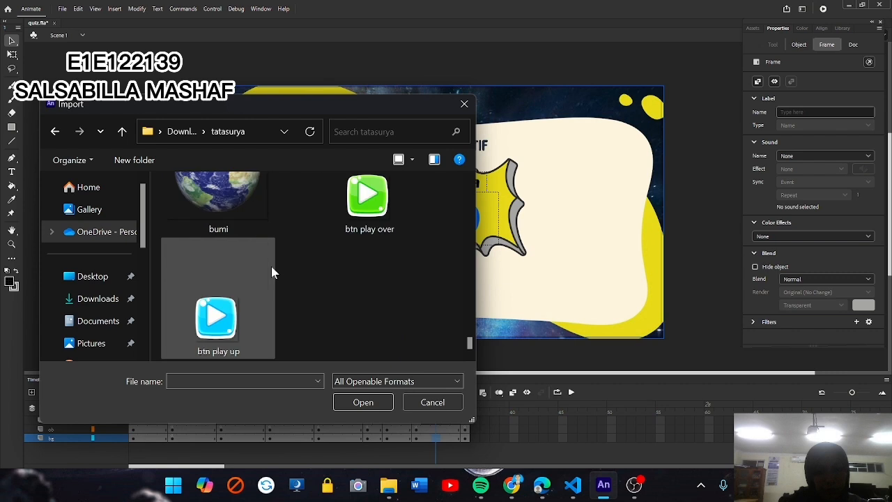
scroll(271, 266, up, 8)
scroll(272, 267, up, 6)
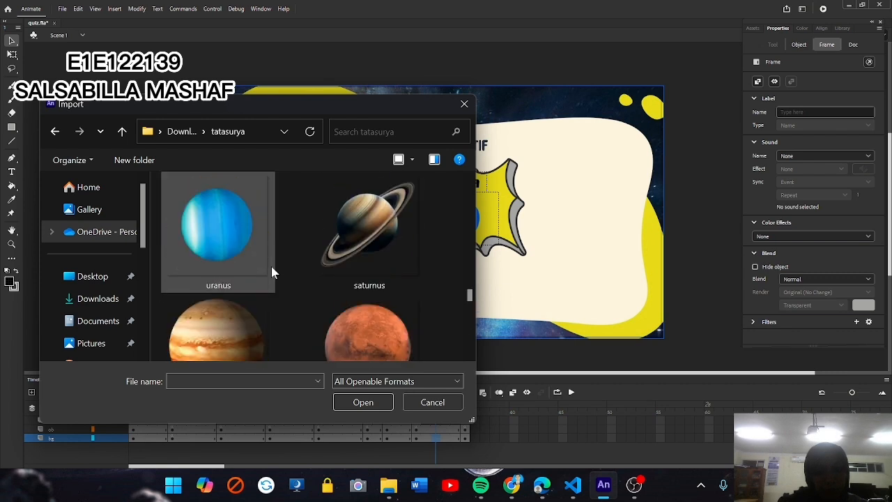
scroll(271, 266, up, 2)
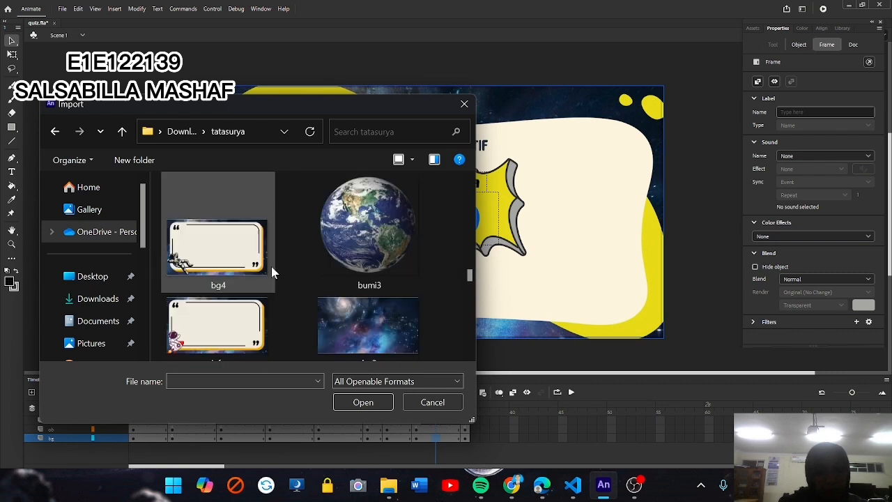
scroll(271, 267, up, 5)
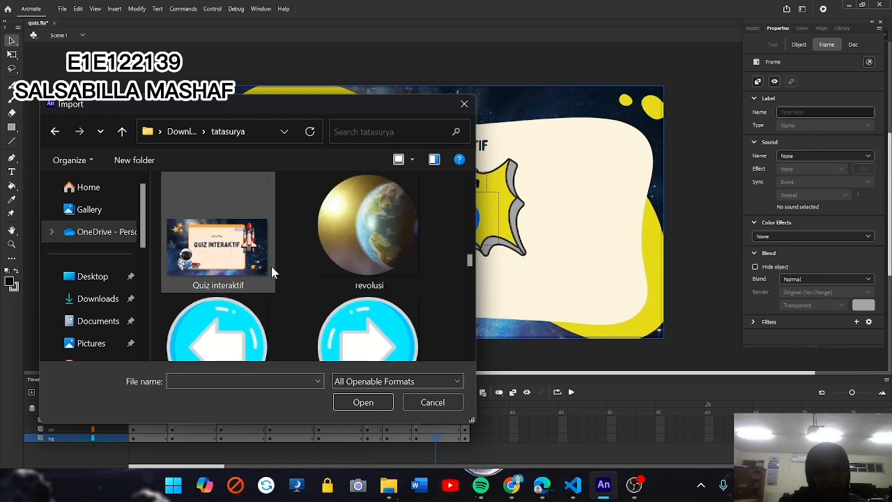
scroll(272, 266, up, 4)
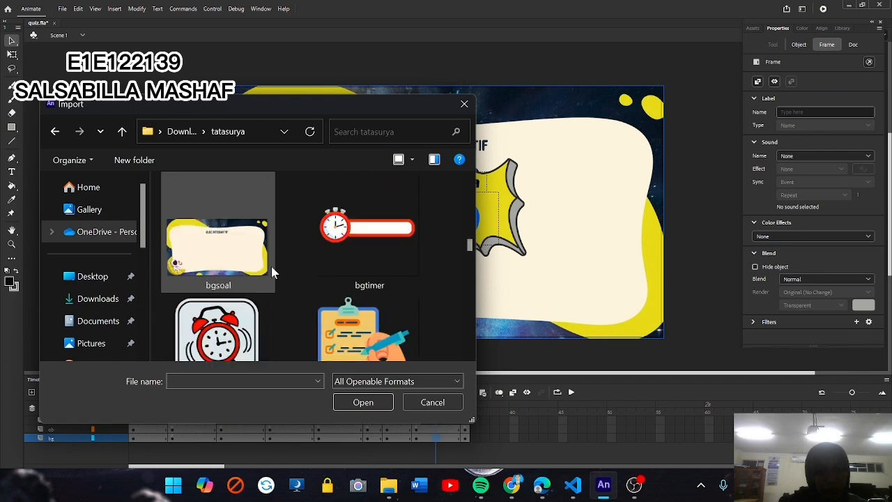
scroll(271, 267, up, 2)
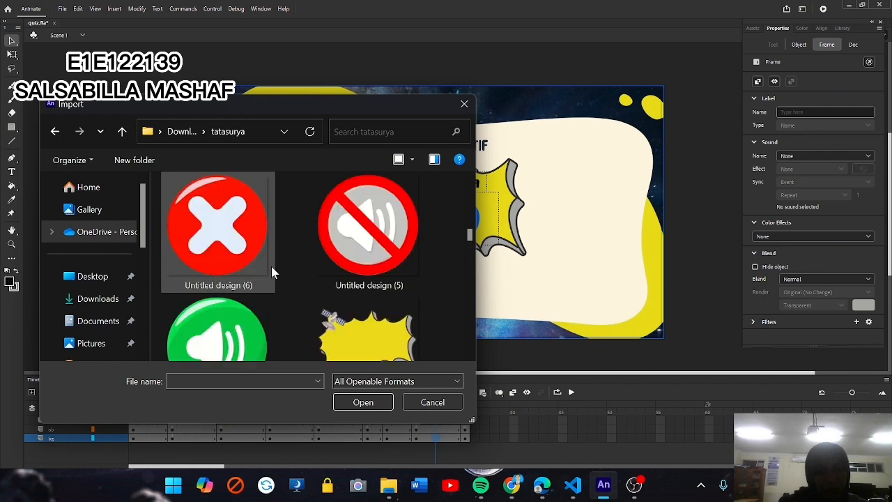
scroll(271, 267, down, 1)
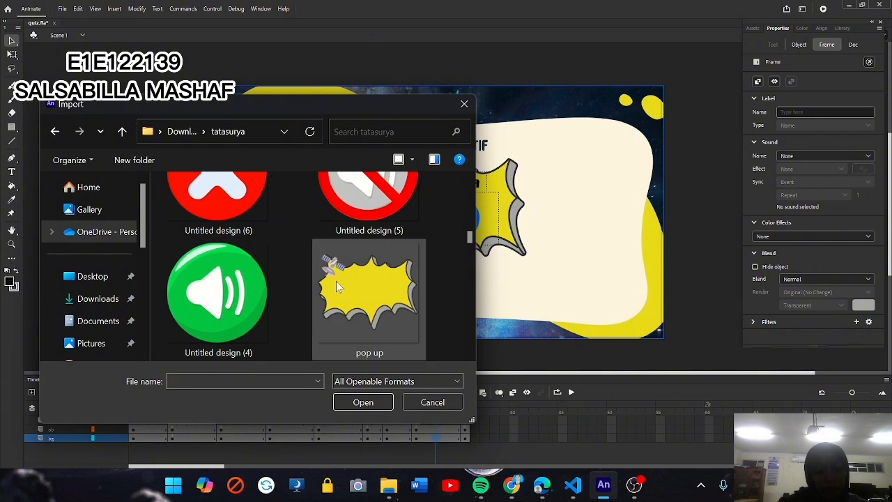
mouse_move(339, 281)
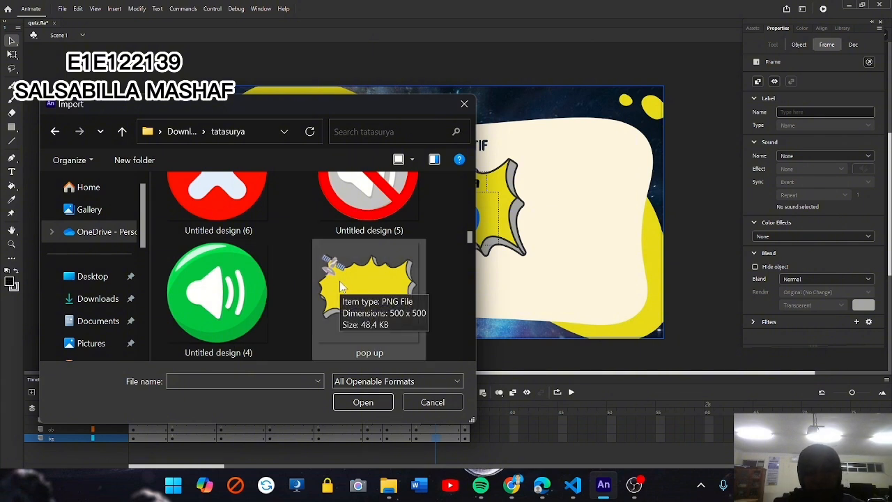
click(354, 281)
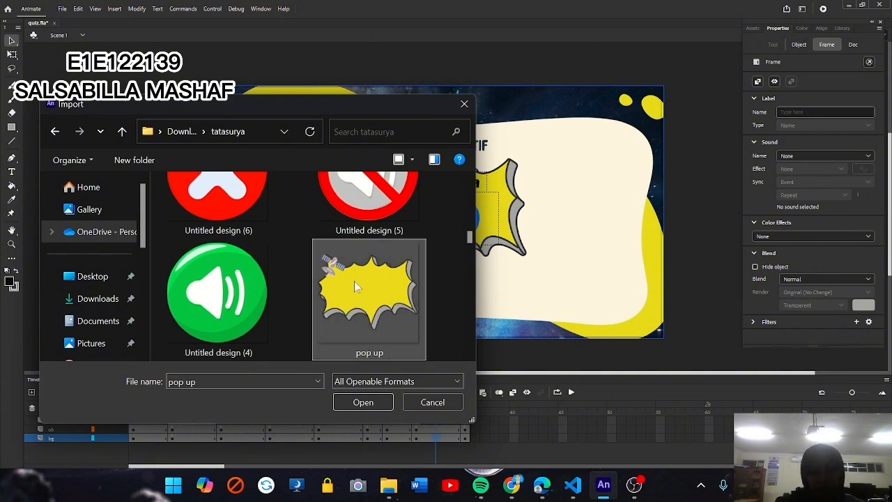
click(428, 403)
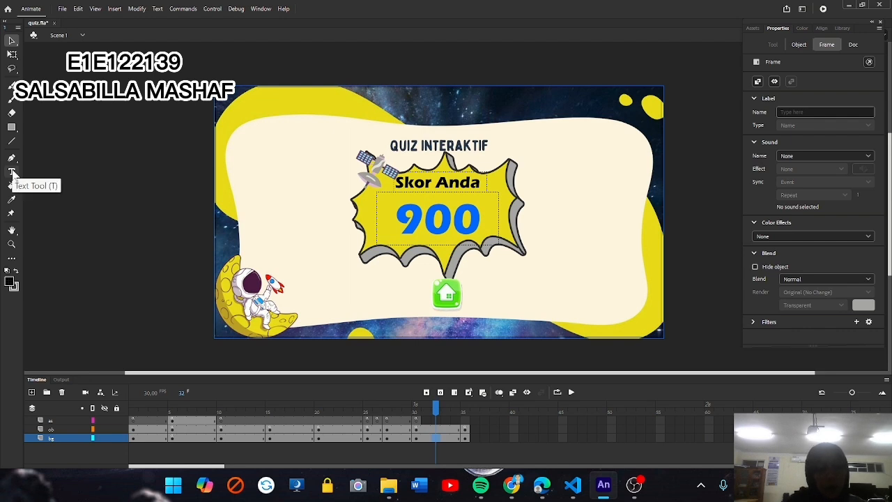
Step: Set the text type of the "Skor Anda" label to Dynamic Text
click(421, 185)
double_click(422, 182)
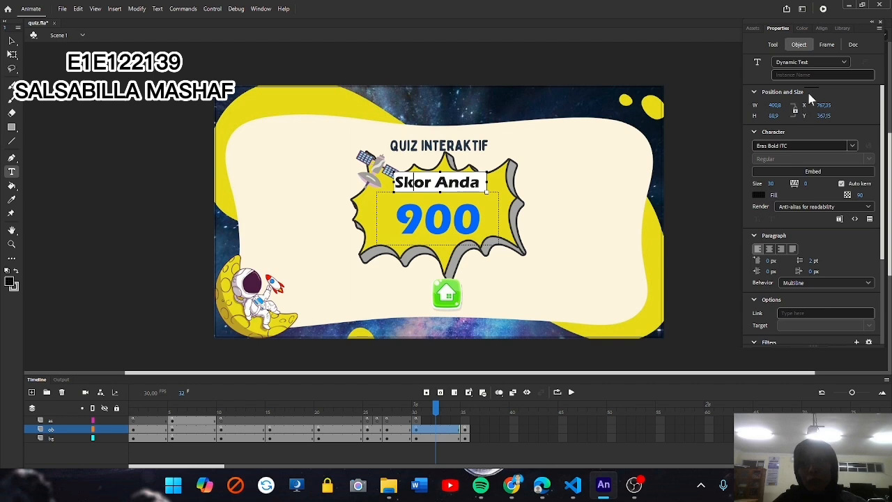
click(827, 63)
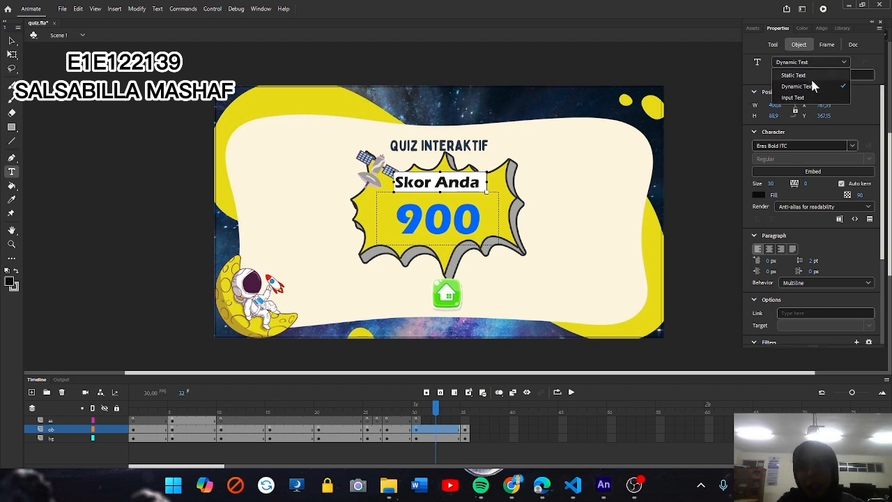
click(811, 84)
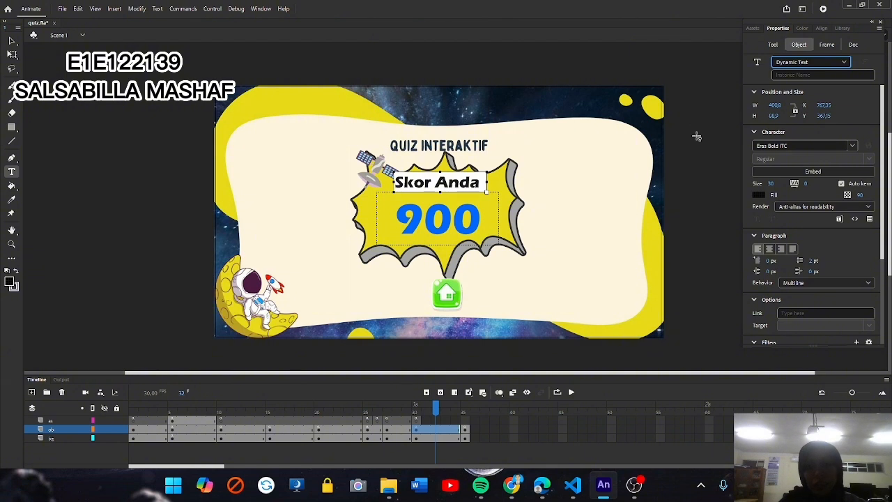
click(719, 165)
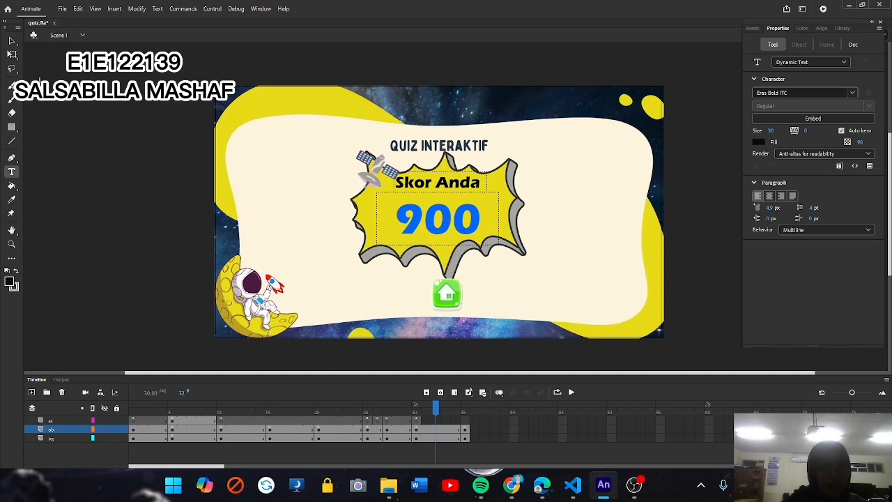
Step: Examine the text properties of the large score field below the "Skor Anda" label, and deselect it
click(11, 42)
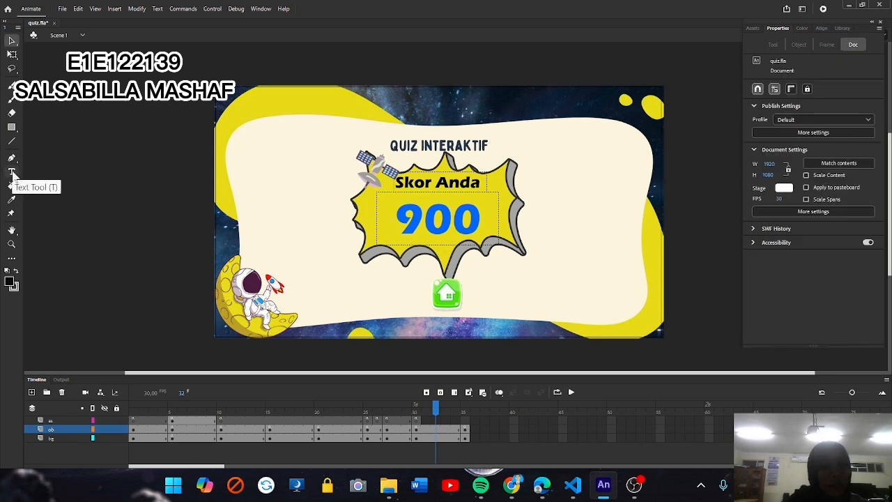
double_click(435, 228)
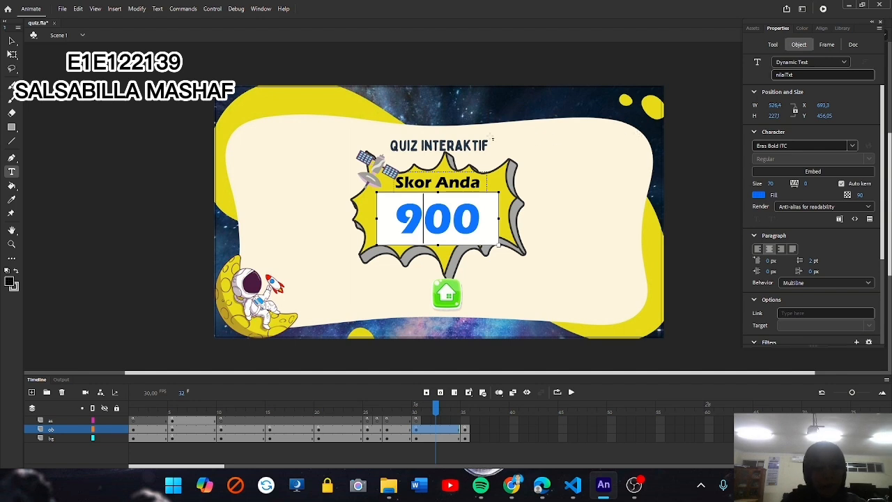
click(178, 131)
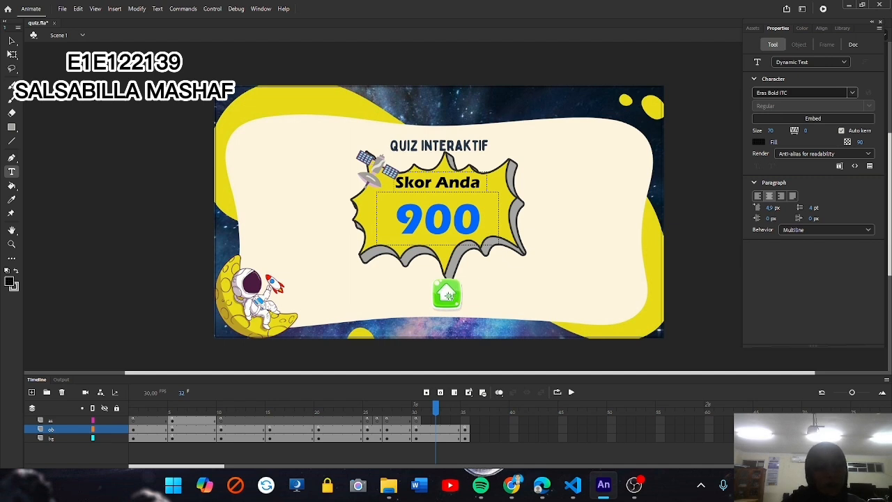
Step: Find the btn home over image in the tatasurya folder for import to the stage, select it, and cancel the import
click(62, 8)
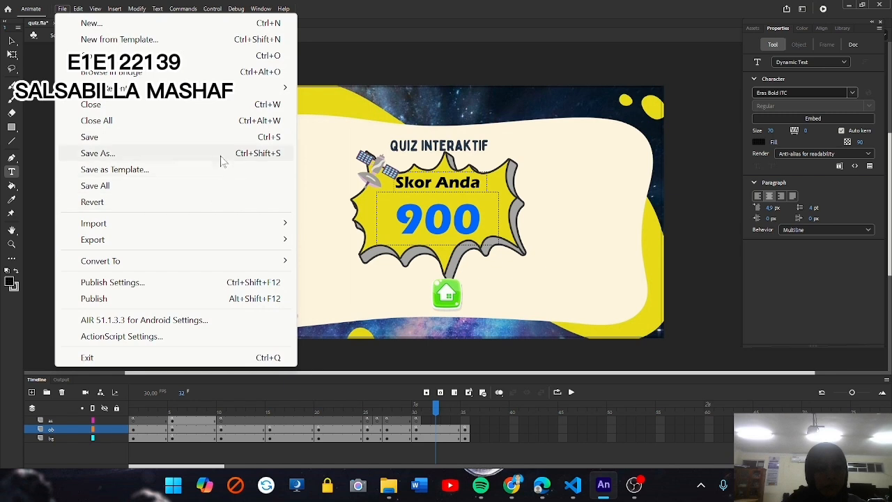
mouse_move(241, 225)
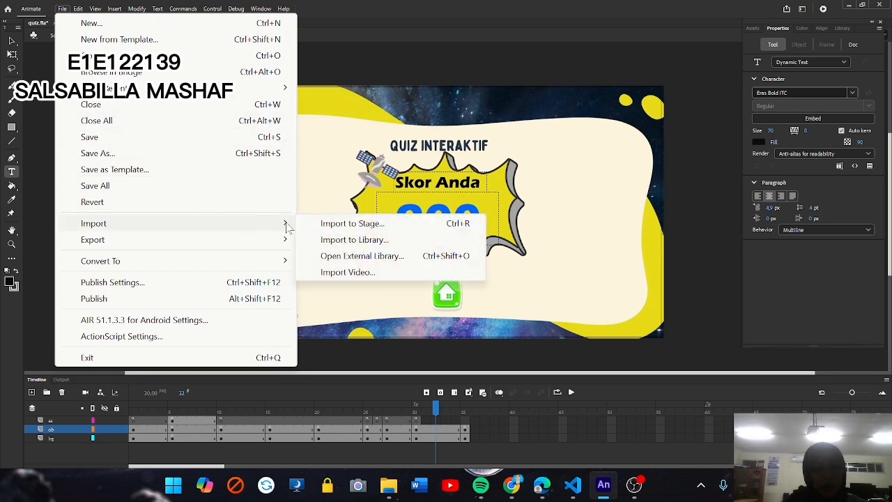
click(328, 223)
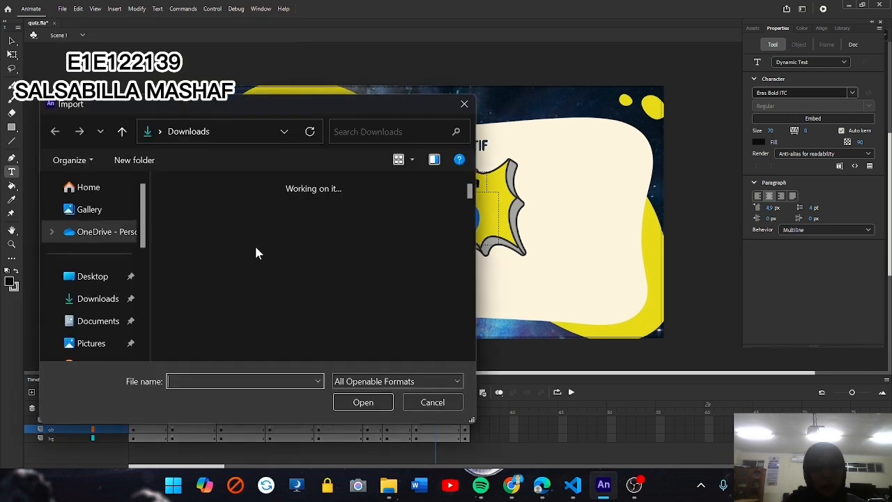
double_click(201, 218)
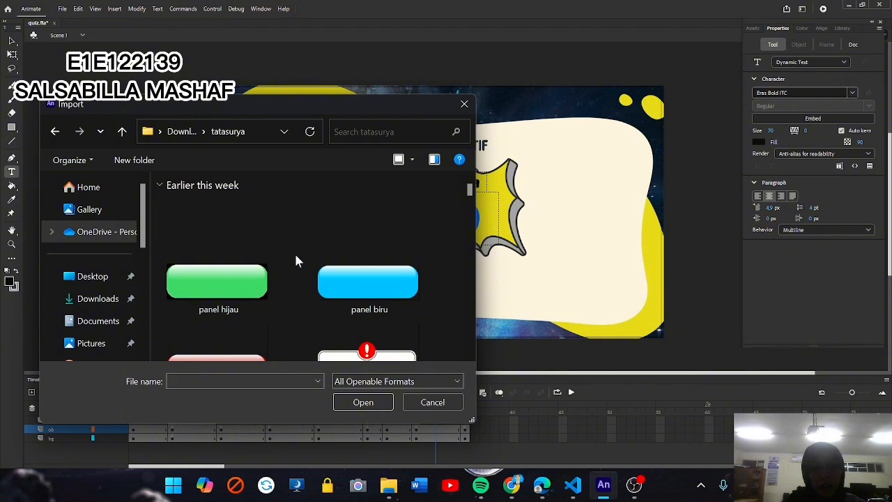
scroll(296, 260, down, 10)
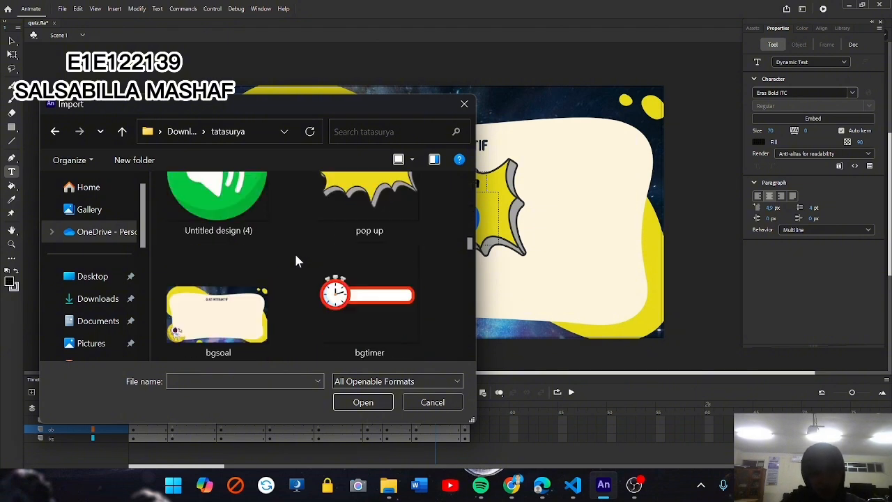
scroll(295, 261, down, 8)
scroll(296, 261, down, 6)
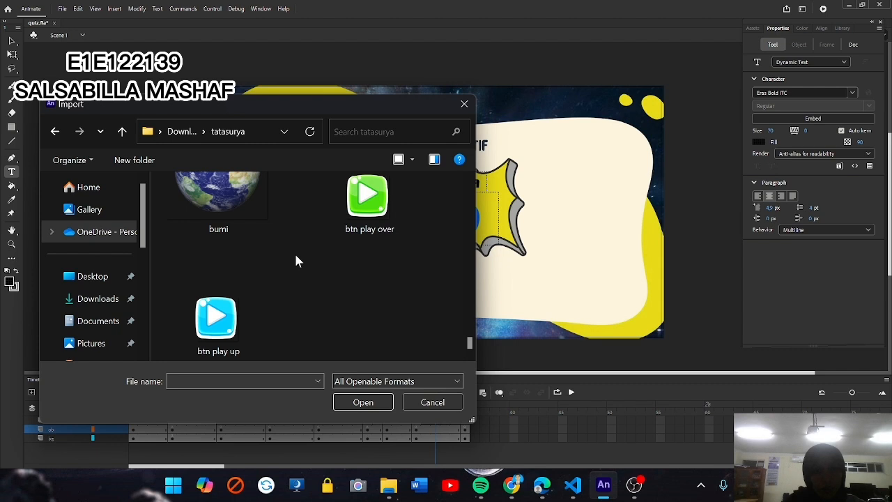
scroll(296, 261, up, 5)
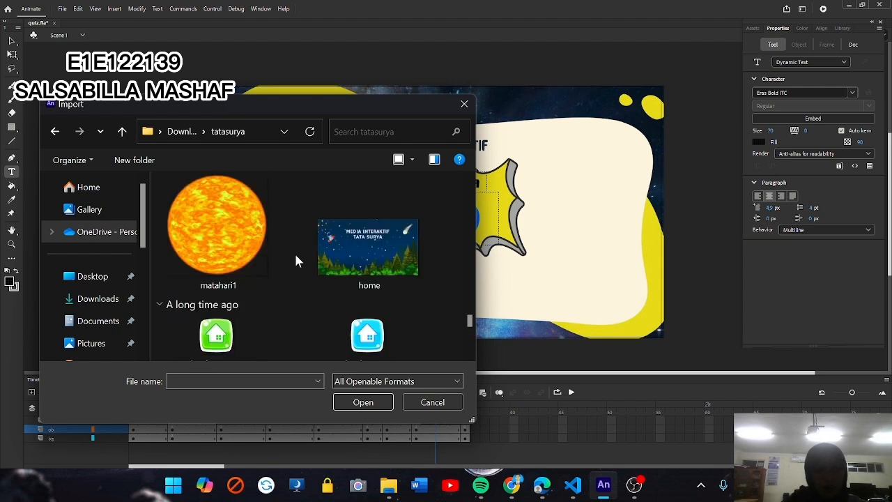
scroll(297, 271, down, 1)
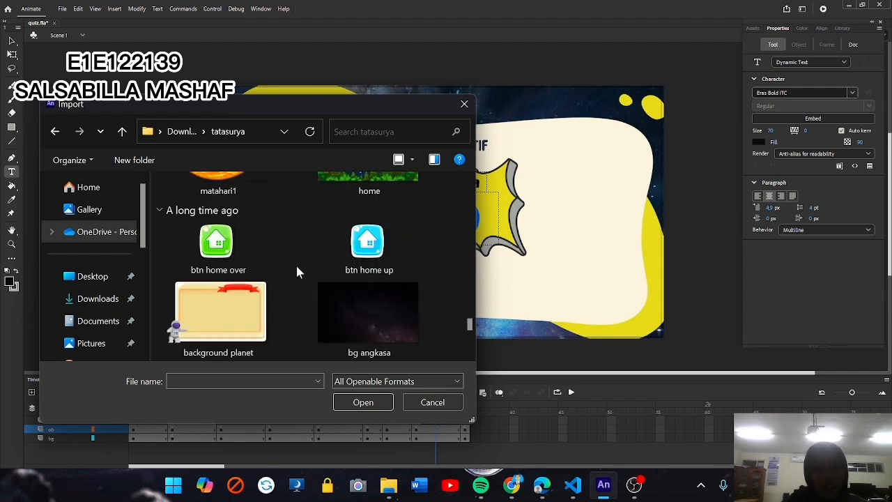
click(222, 259)
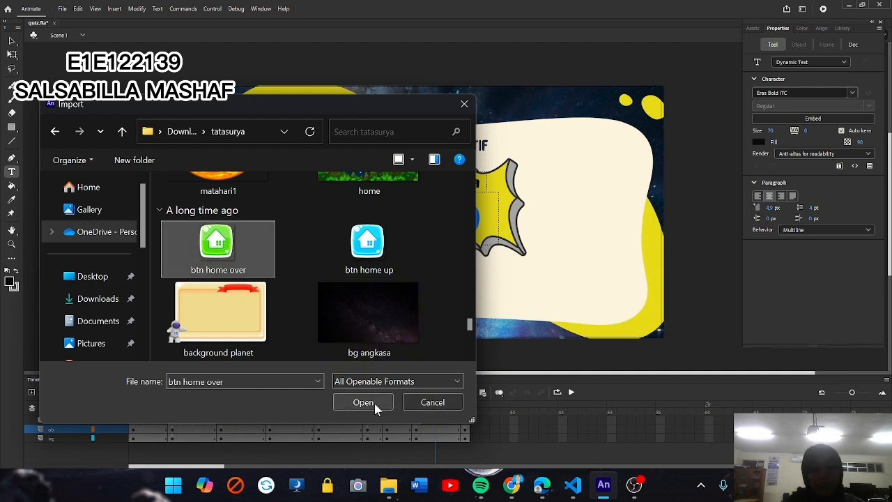
click(454, 401)
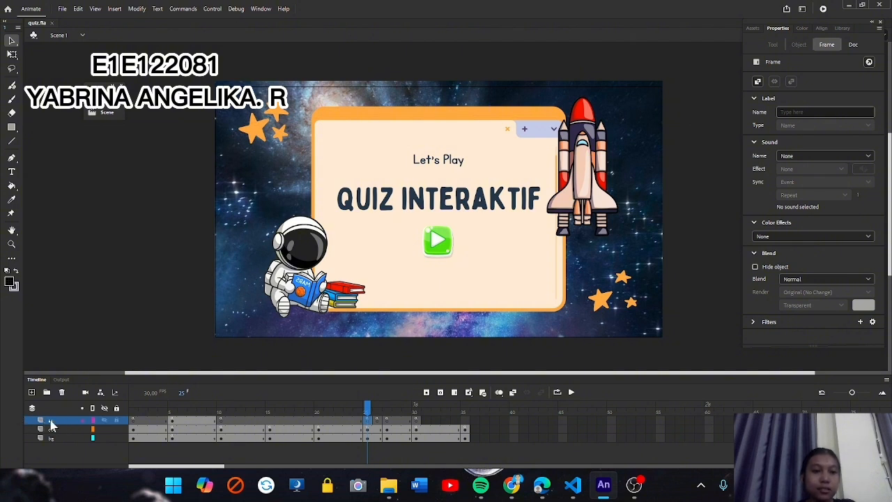
Step: Examine the scripts of frames 25 and 26 on the as layer
click(369, 415)
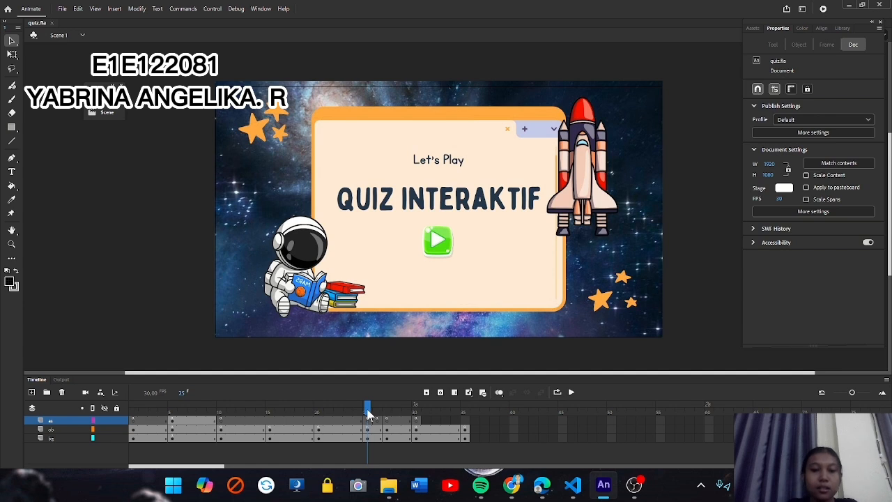
key(F9)
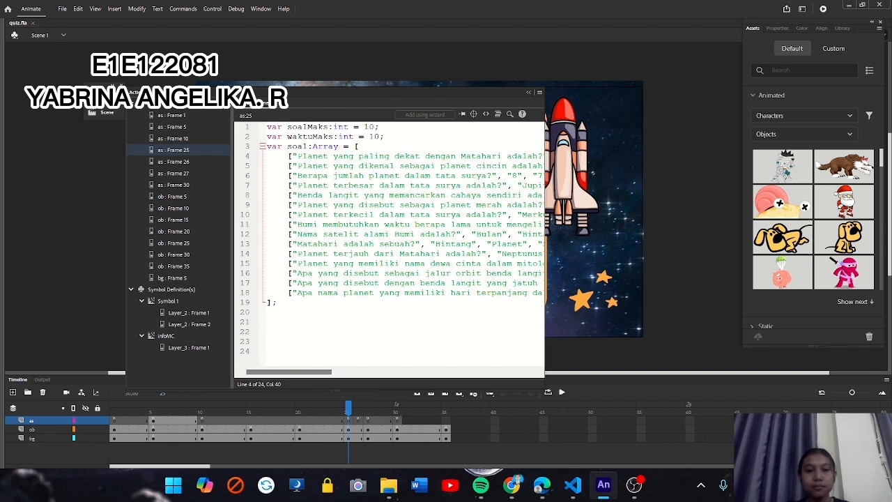
click(360, 413)
mouse_move(360, 413)
mouse_down()
mouse_move(348, 412)
mouse_move(361, 413)
mouse_up()
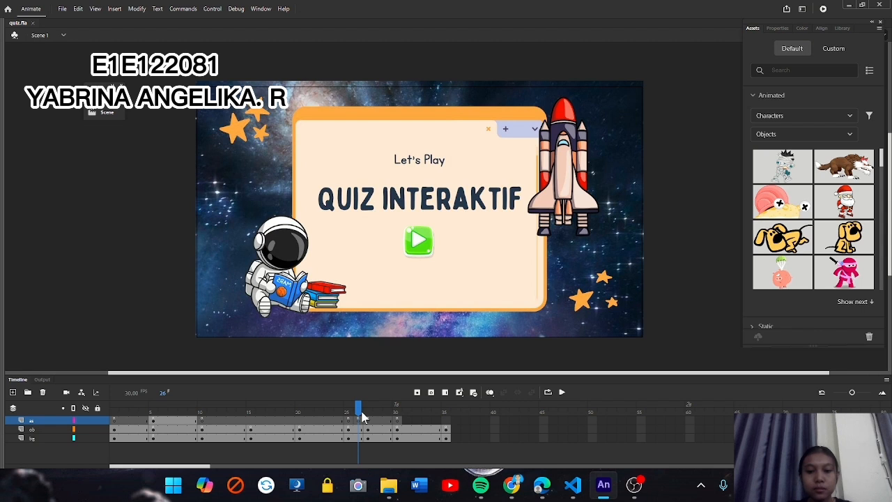
key(F9)
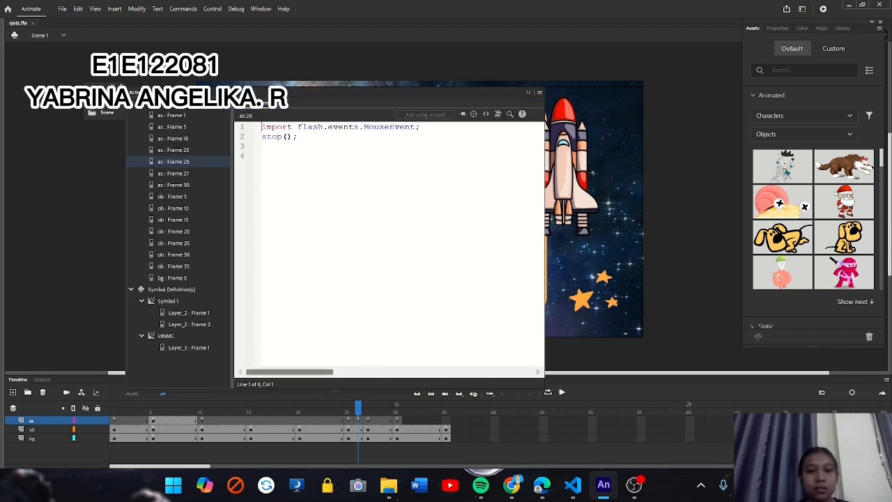
Step: Open the frame 27 script of the as layer and examine its variable declarations, down to pengaturWaktu
click(178, 173)
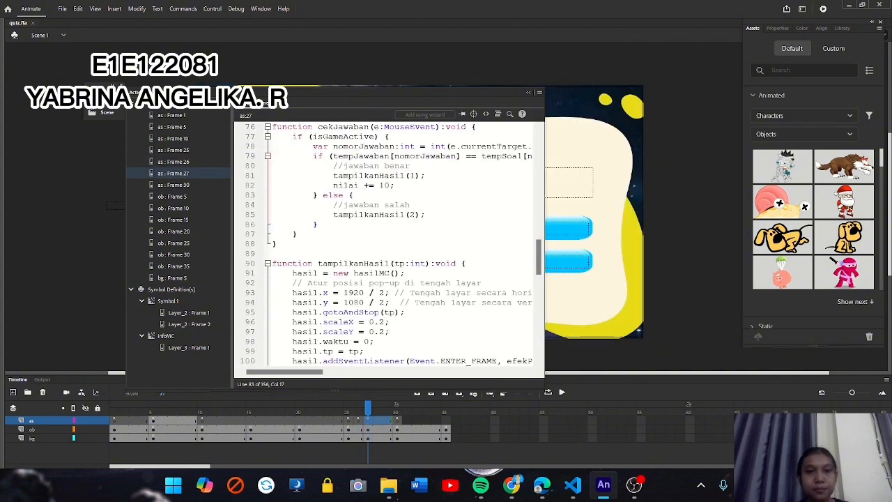
scroll(390, 244, up, 20)
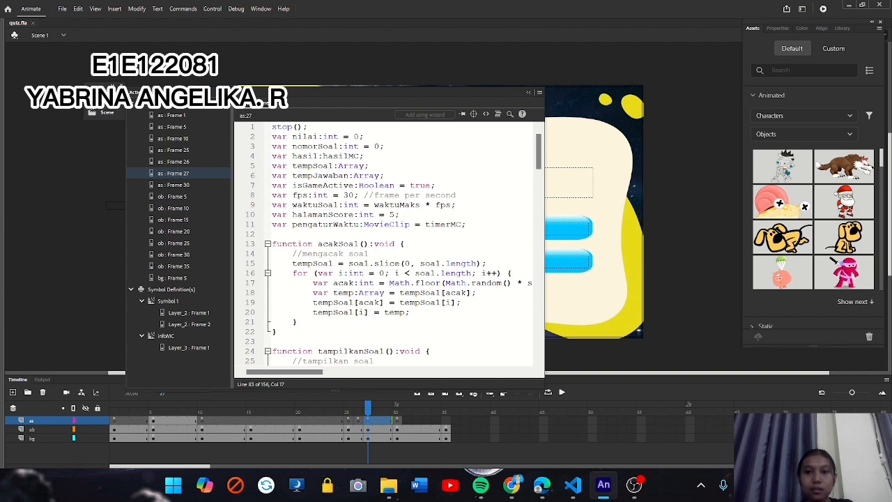
drag(293, 196, 308, 202)
click(320, 205)
drag(293, 224, 360, 225)
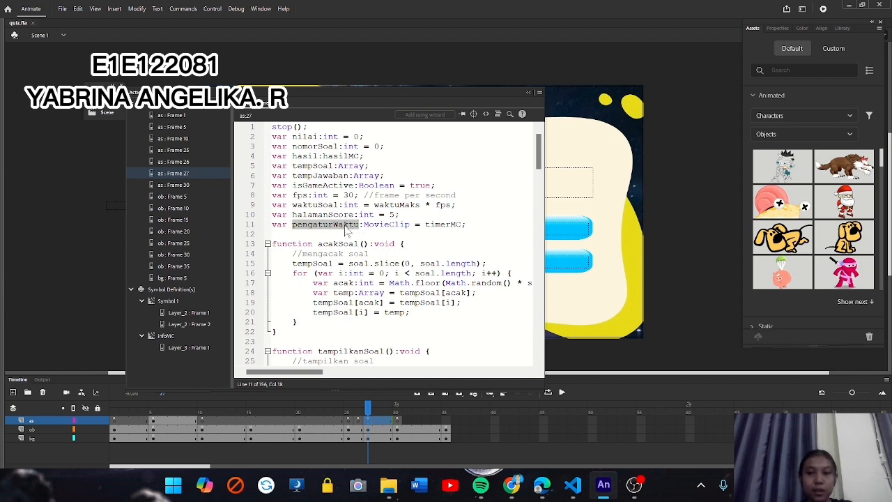
click(276, 234)
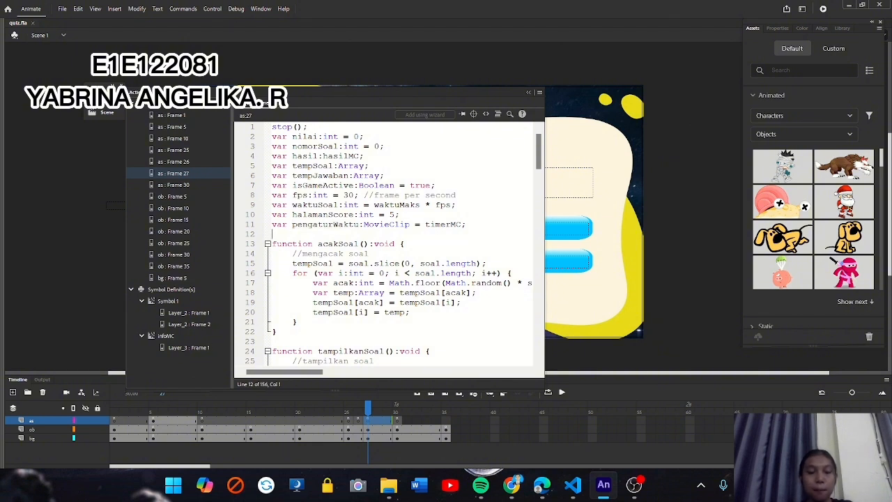
Step: Examine the acakSoal, tampilkanSoal and setupKuis functions in the frame 27 script
scroll(384, 244, down, 1)
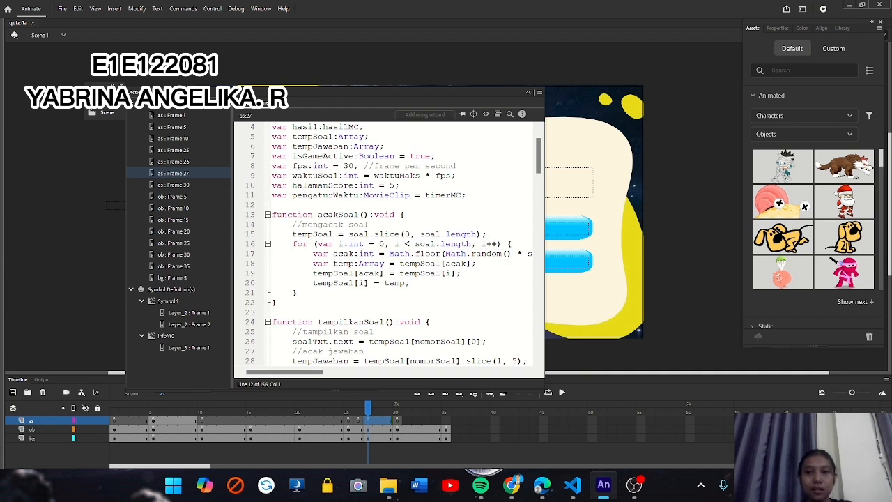
scroll(390, 244, down, 2)
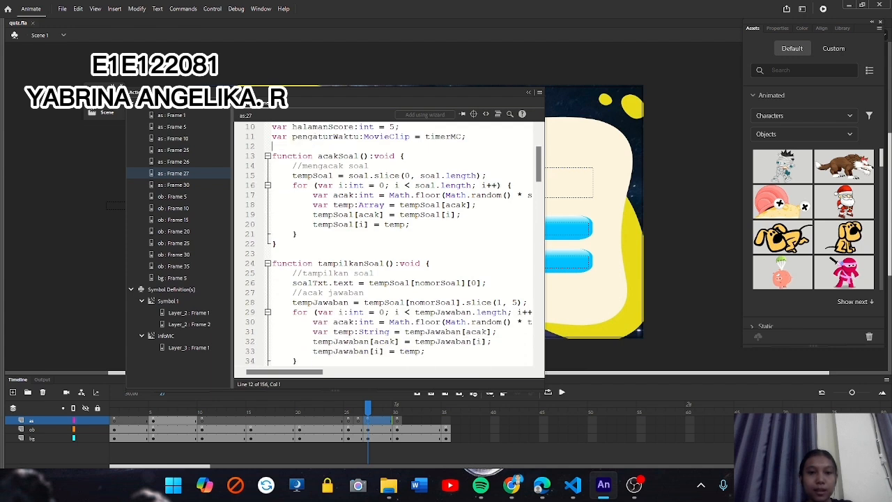
scroll(391, 244, down, 2)
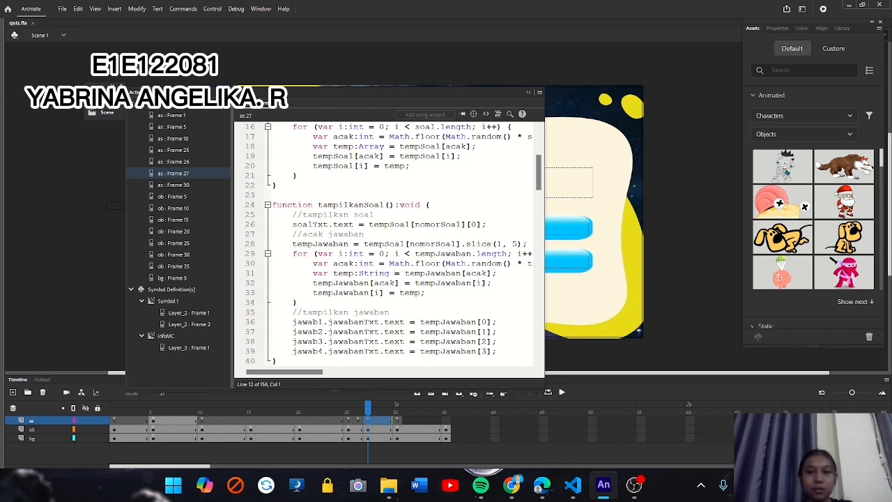
scroll(389, 244, down, 2)
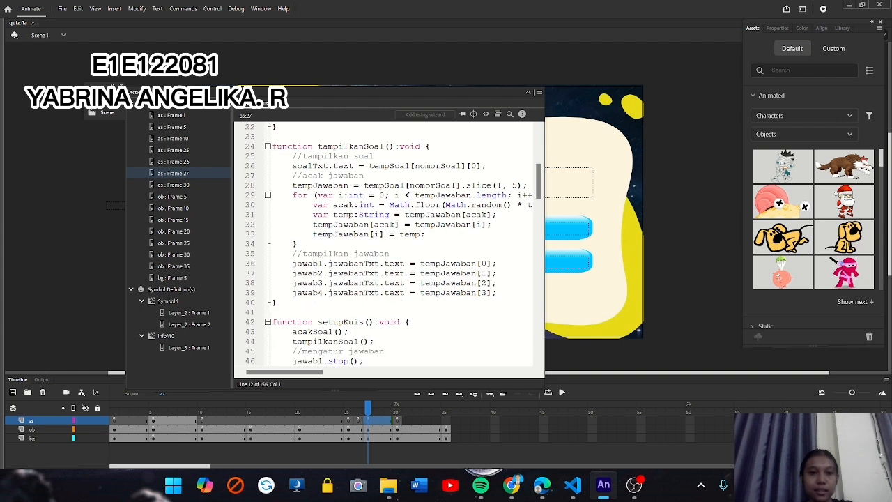
scroll(389, 244, down, 4)
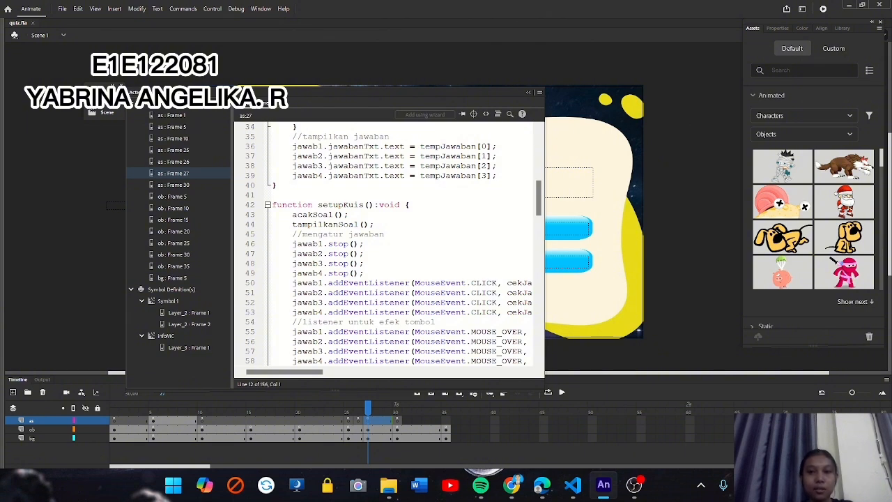
scroll(387, 244, down, 1)
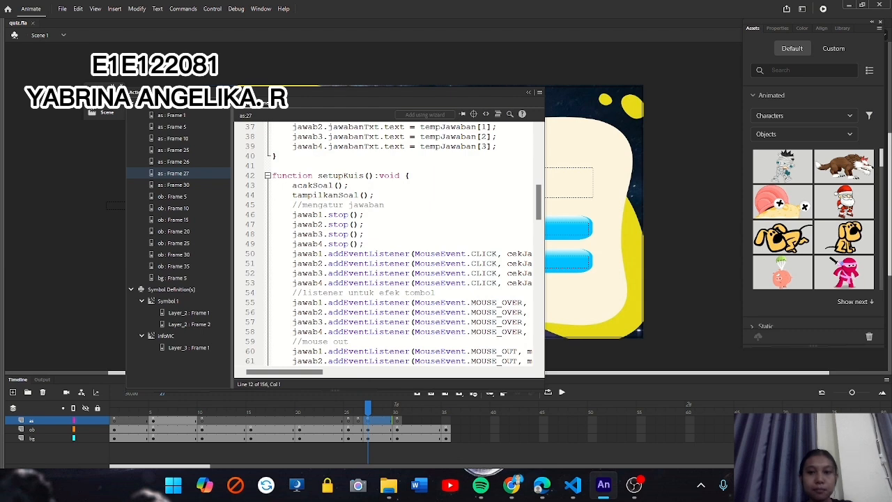
scroll(387, 244, down, 1)
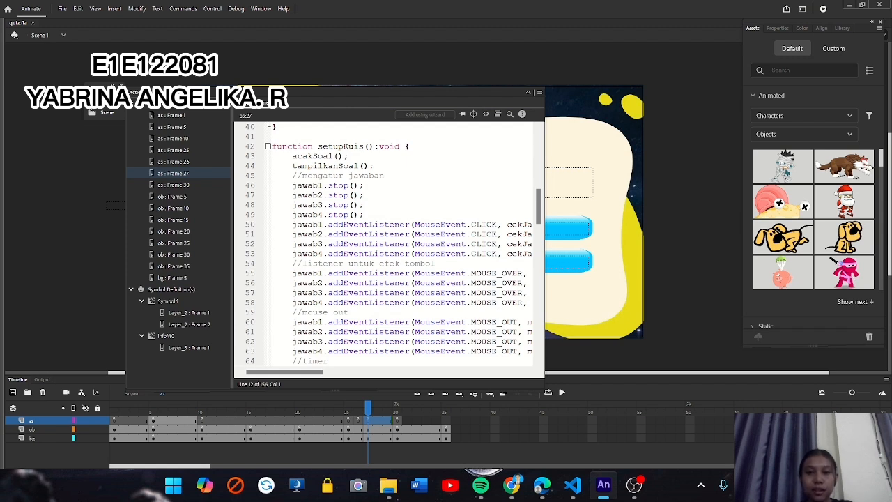
scroll(404, 246, down, 1)
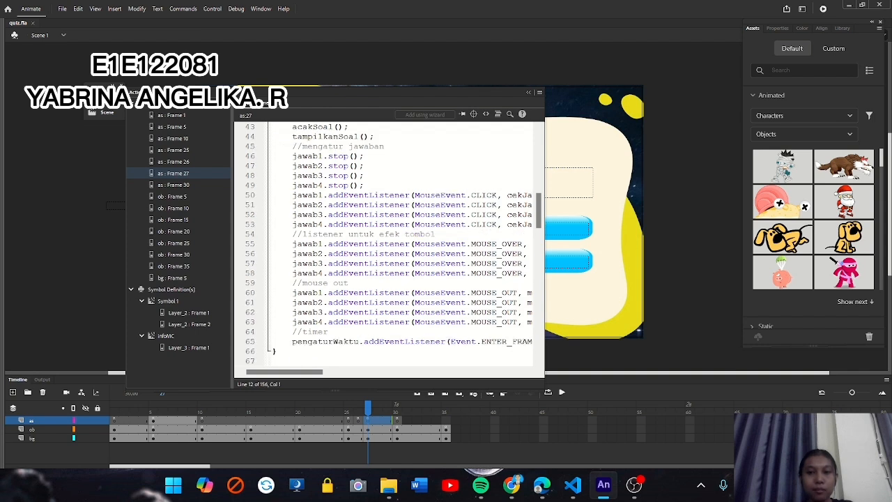
scroll(403, 242, down, 1)
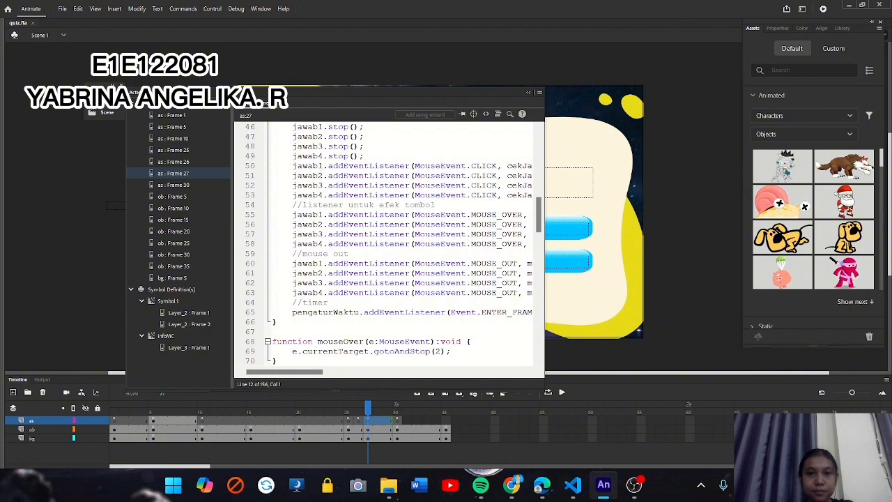
Step: Examine the mouseOver, mouseOut, cekJawaban and tampilkanHasil functions in the frame 27 script
scroll(404, 244, down, 3)
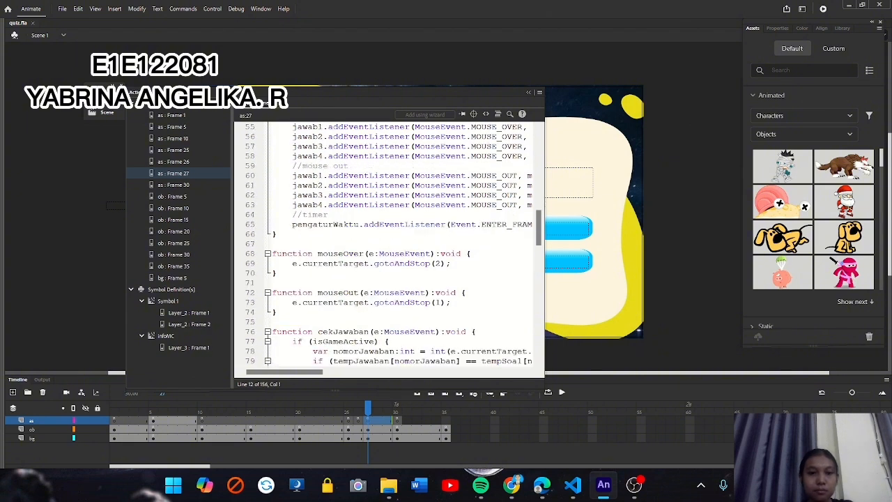
scroll(394, 249, down, 1)
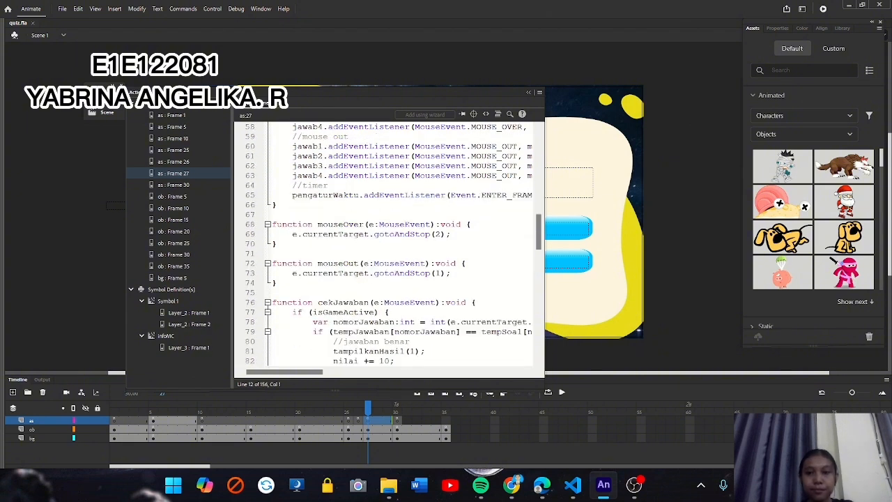
scroll(394, 244, down, 1)
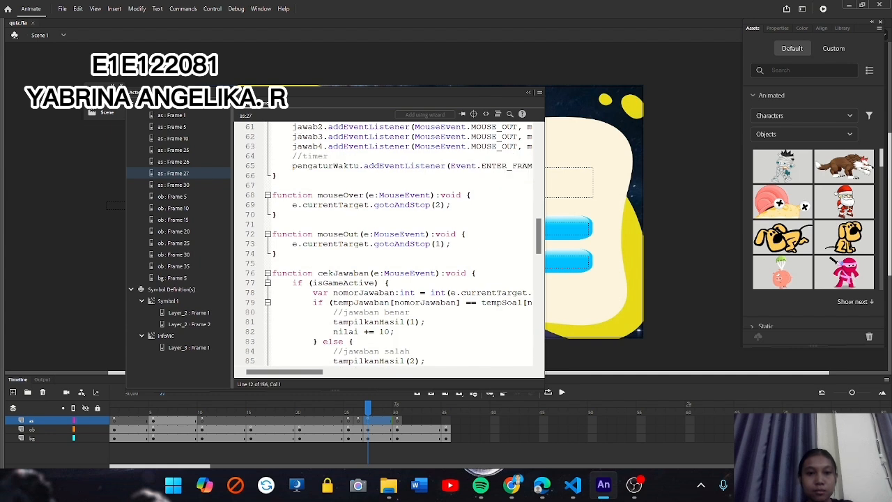
scroll(394, 244, down, 1)
scroll(389, 244, down, 1)
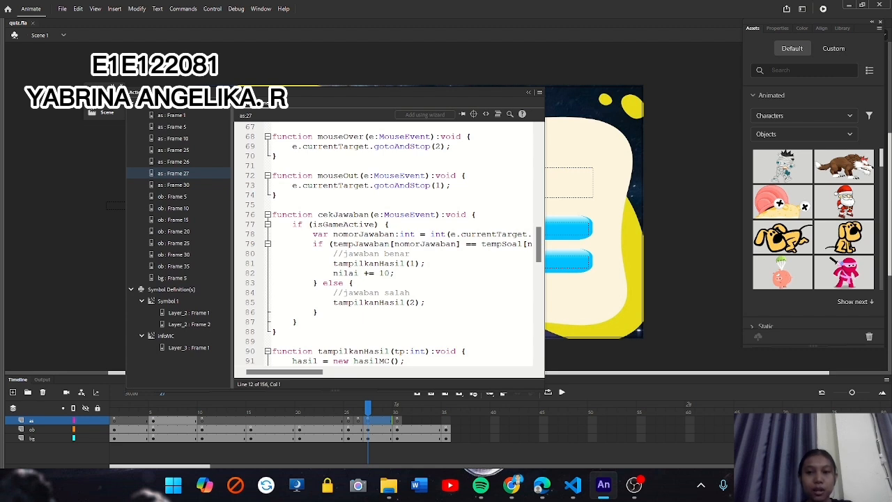
scroll(390, 244, down, 2)
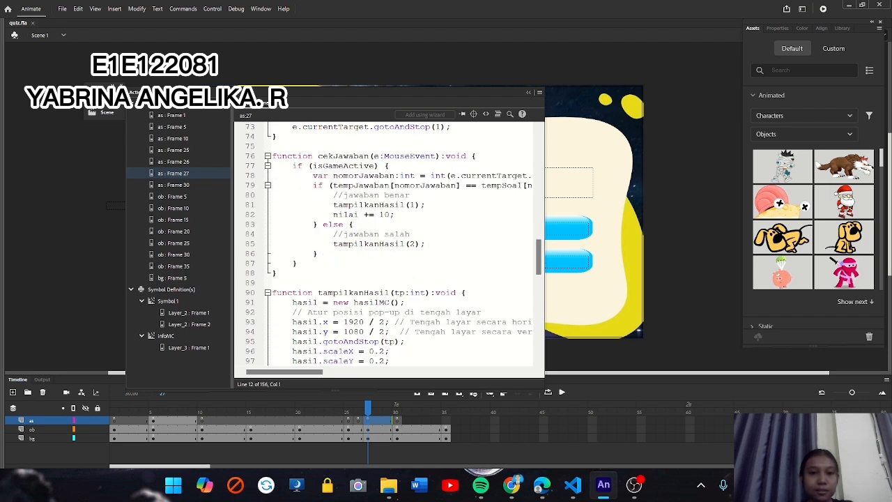
scroll(390, 244, down, 3)
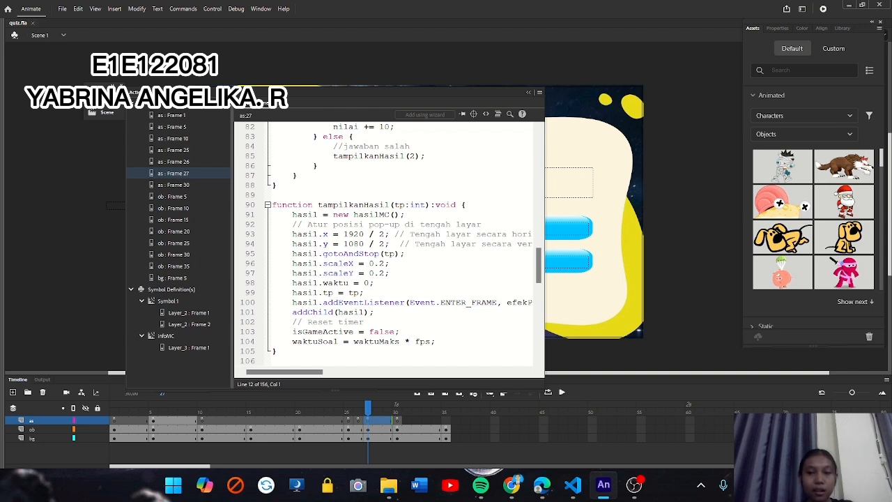
scroll(394, 245, down, 1)
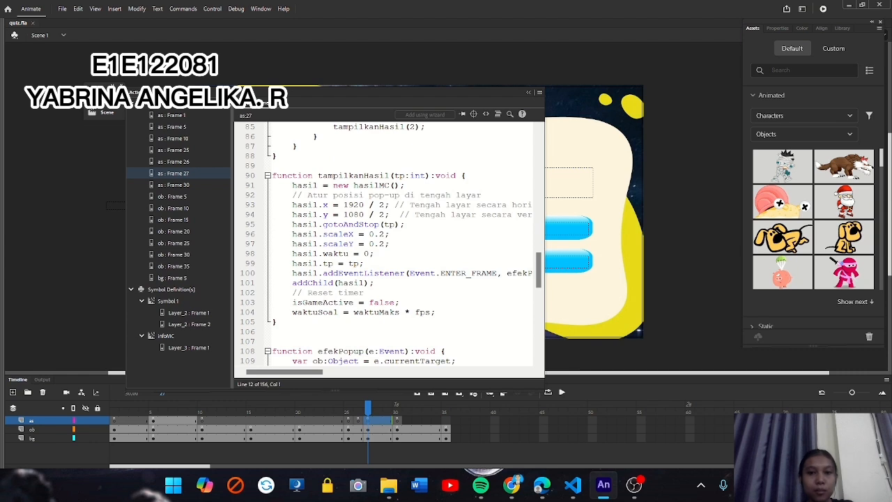
scroll(394, 244, down, 5)
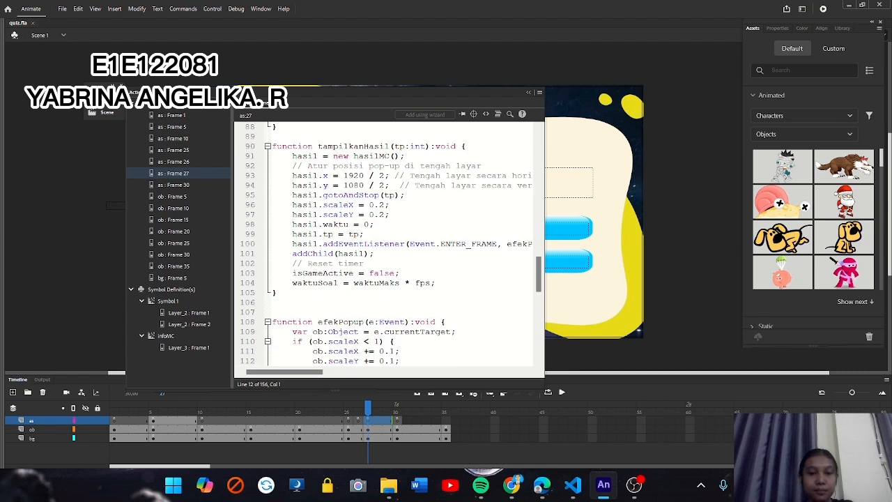
Step: Examine the efekPopup and aturWaktu functions at the end of the frame 27 script
scroll(394, 244, down, 1)
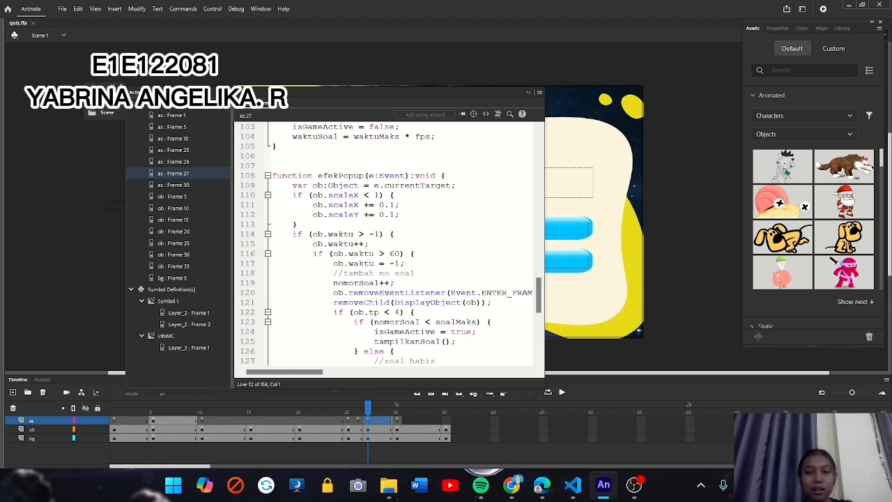
scroll(393, 242, down, 2)
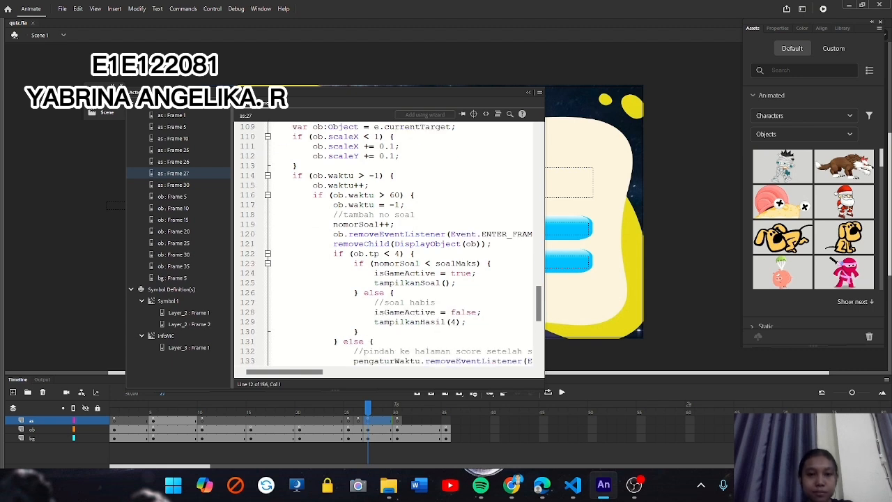
scroll(389, 243, down, 2)
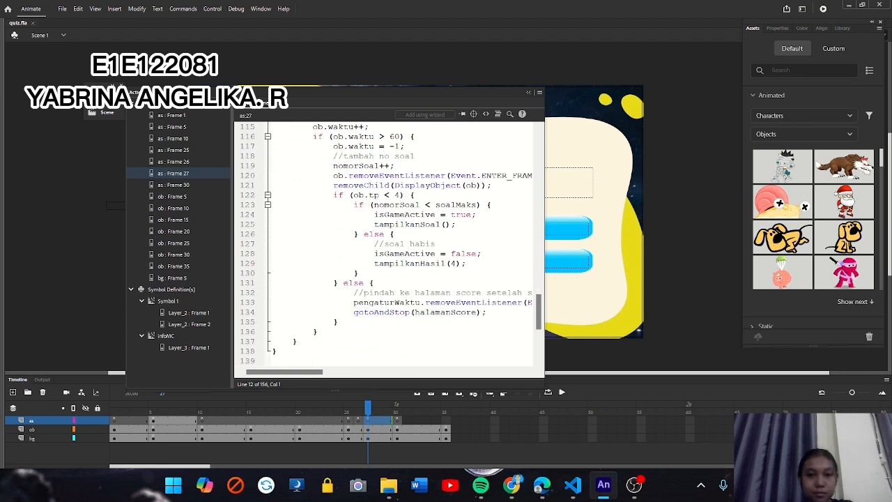
scroll(394, 244, down, 3)
scroll(393, 244, down, 3)
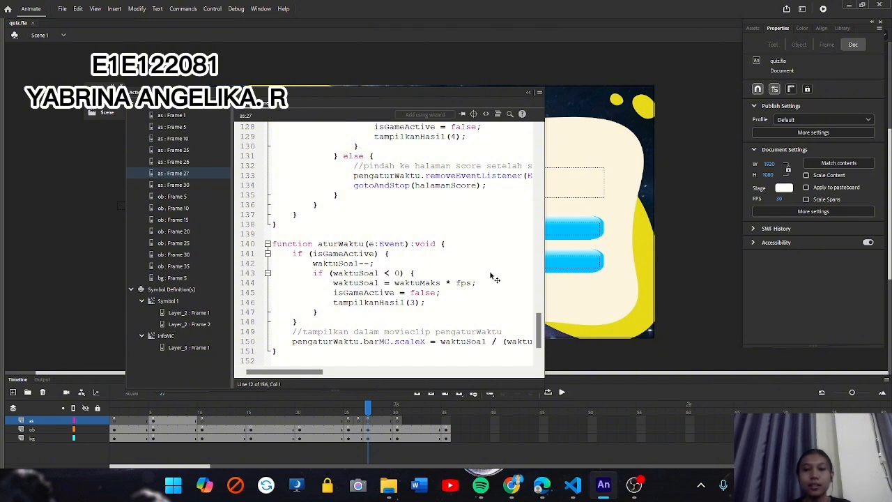
Step: Test the movie and start the quiz from the Quiz Interaktif entry of its main menu
key(ctrl+Return)
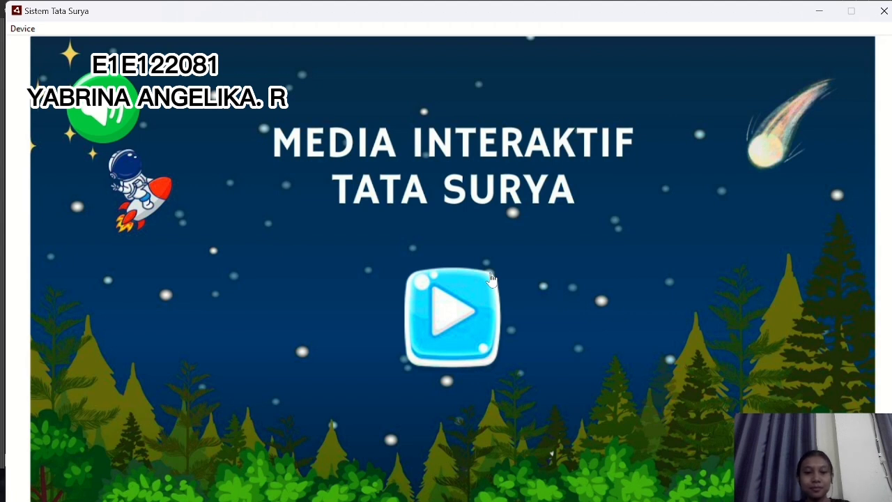
click(491, 279)
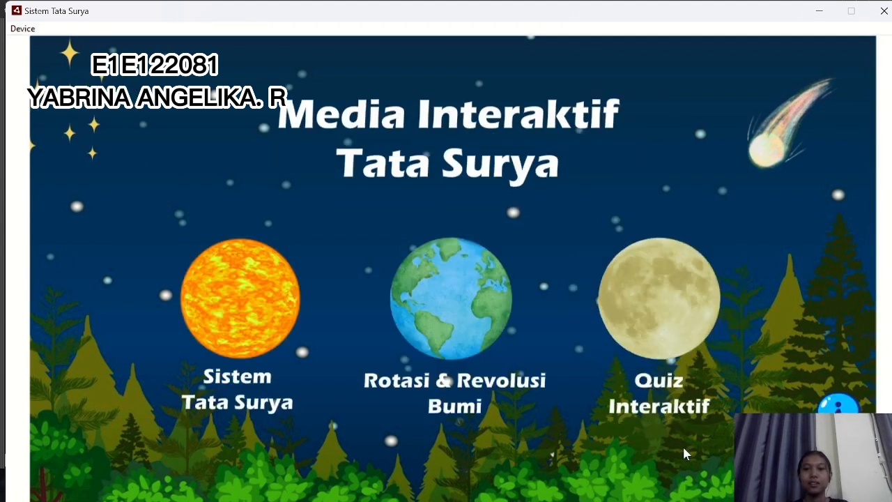
click(650, 317)
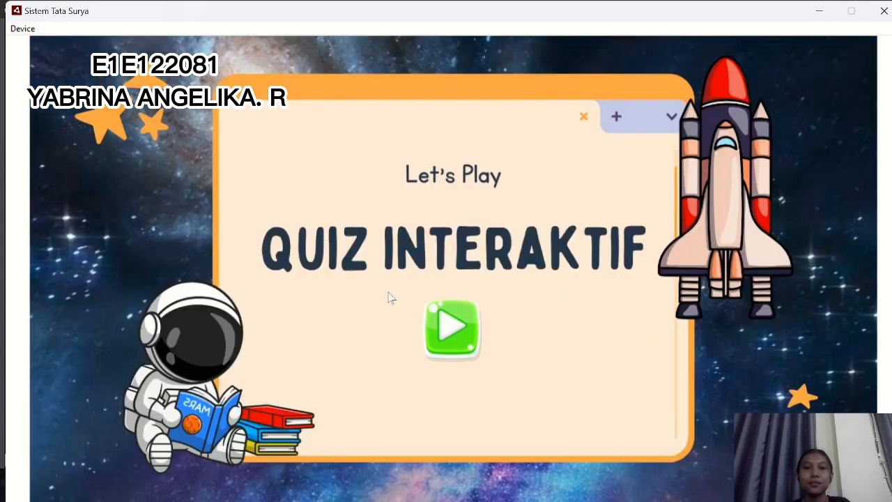
click(451, 322)
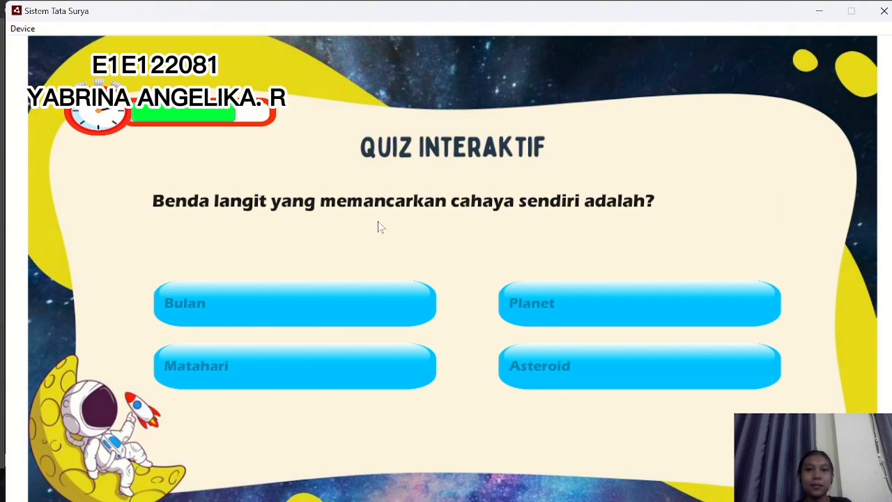
Step: Answer the first five quiz questions with Matahari, 365 hari, Bulan, Mars and Merkurius
click(325, 324)
click(329, 374)
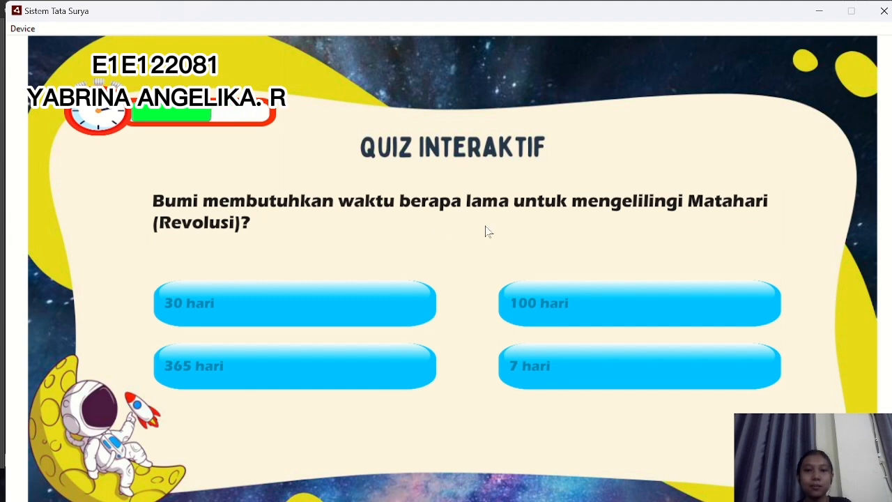
click(315, 388)
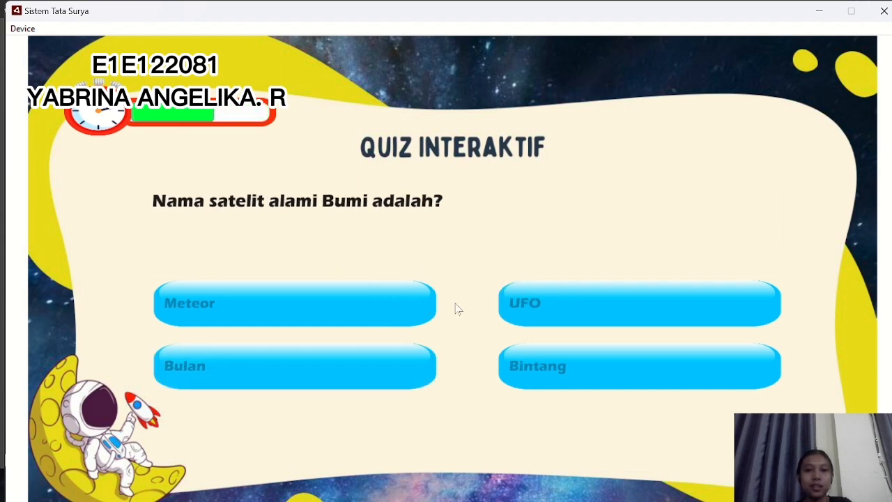
click(319, 363)
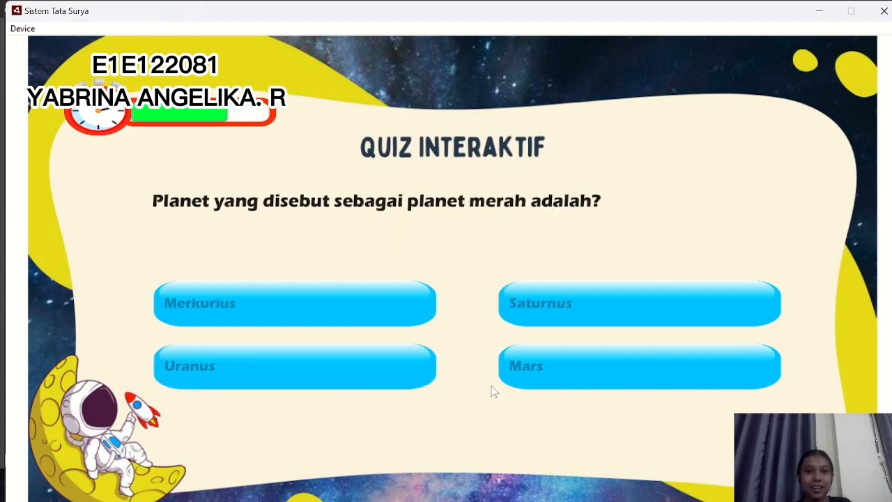
click(591, 360)
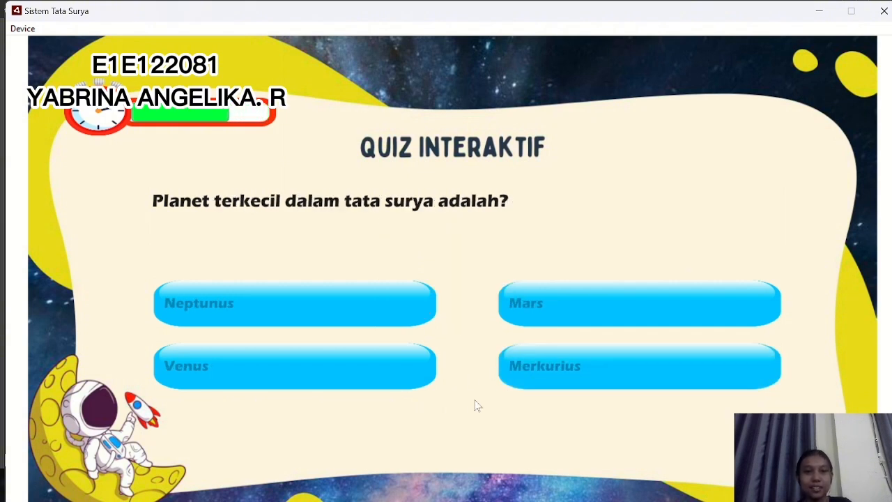
click(513, 385)
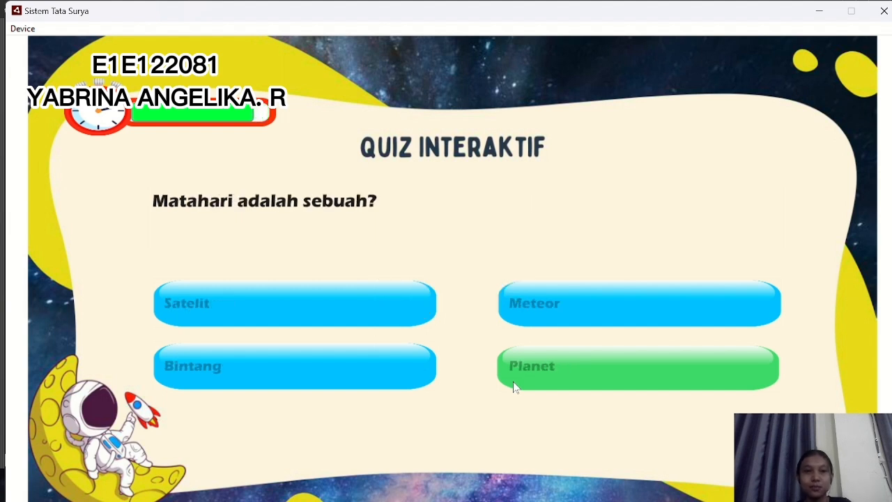
Step: Answer the remaining quiz questions with Bintang, Merkurius, Venus, Lintasan and Neptunus, and leave the score page for the home page
click(349, 383)
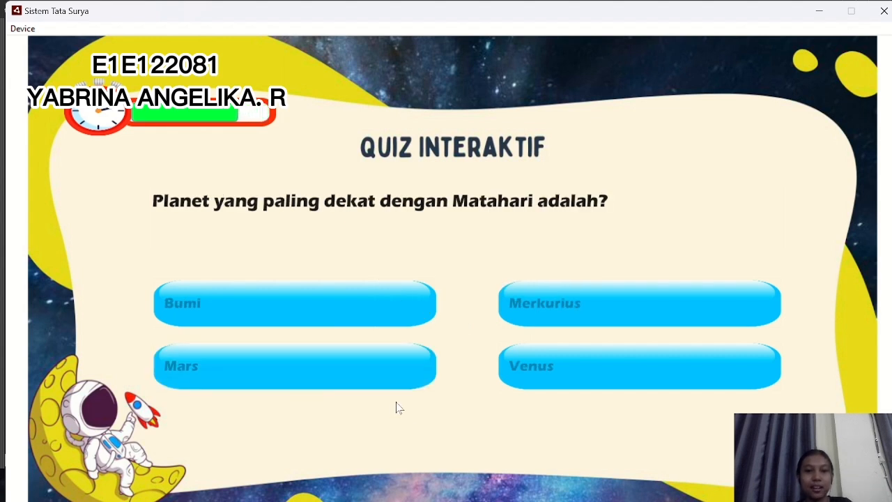
click(533, 304)
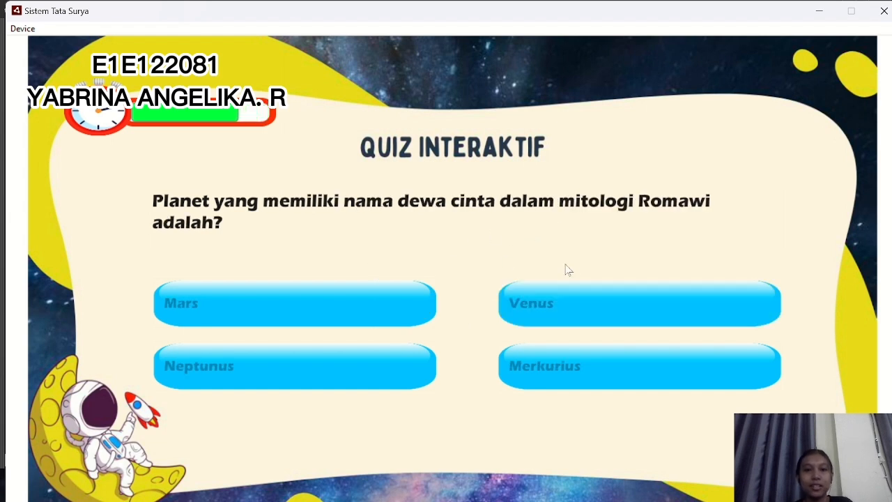
click(529, 305)
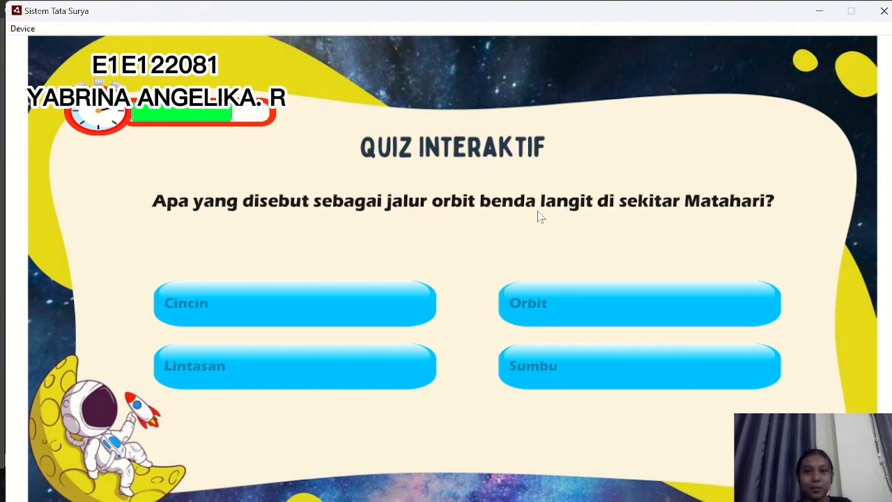
click(356, 370)
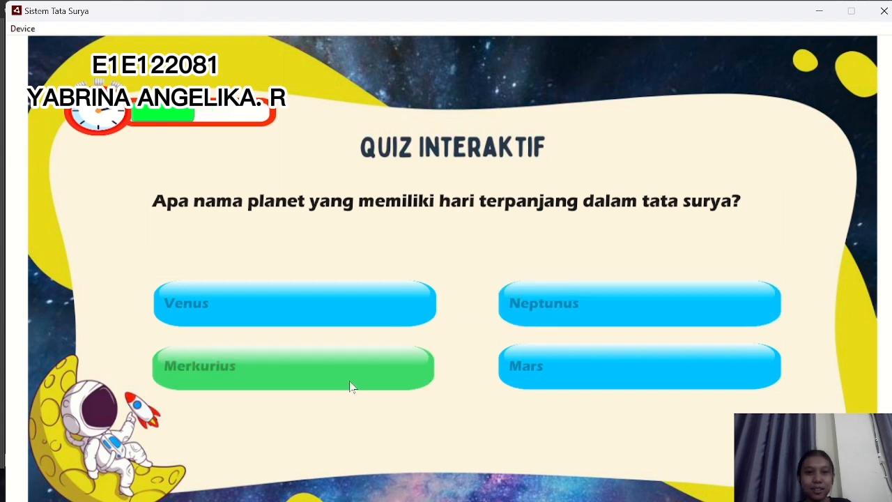
click(536, 298)
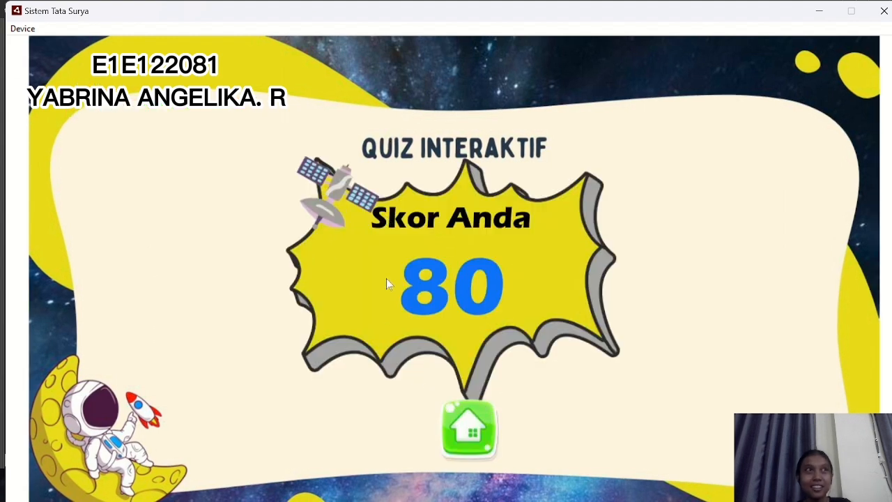
click(474, 432)
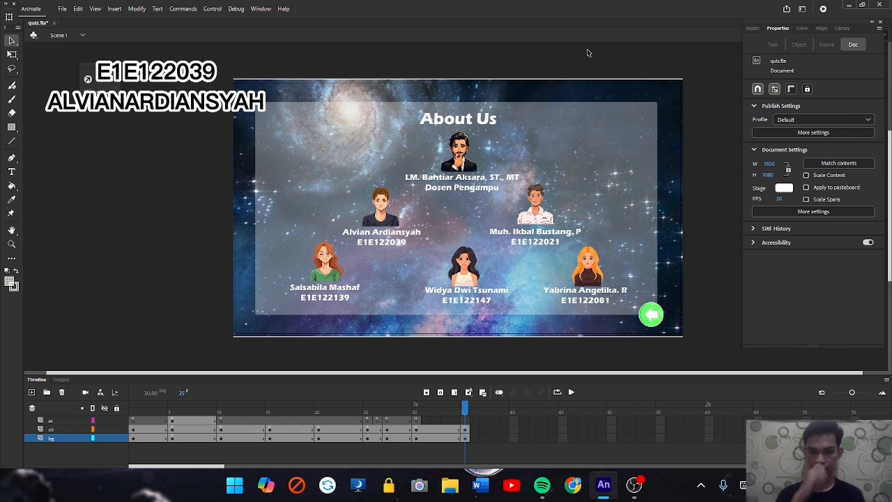
Step: Start an Import to Stage on frame 35 of the bg layer and open the tatasurya folder in Downloads
click(466, 439)
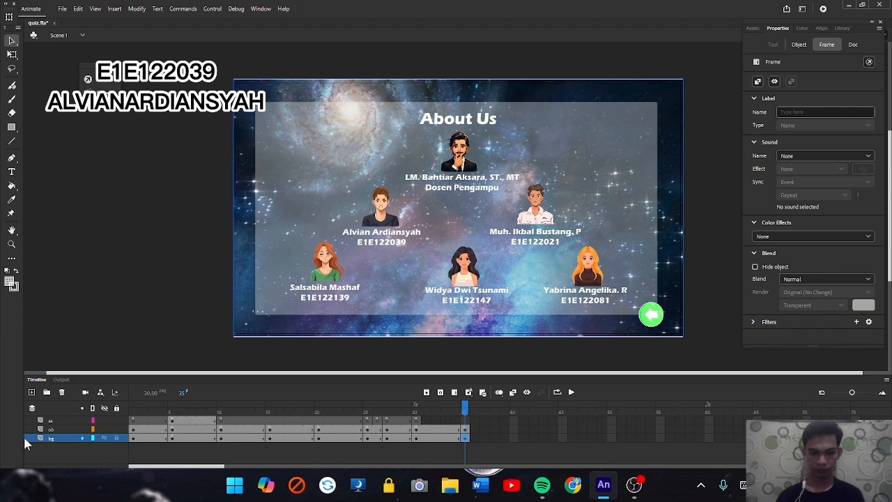
click(62, 8)
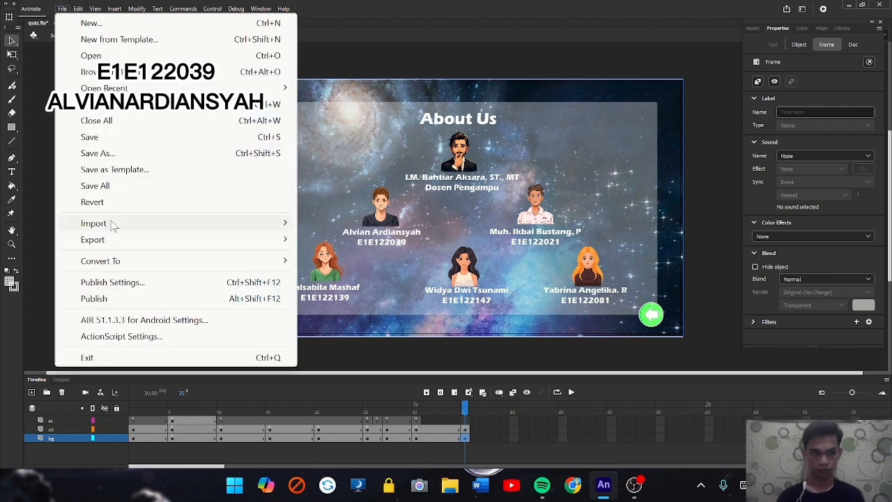
mouse_move(114, 224)
click(370, 226)
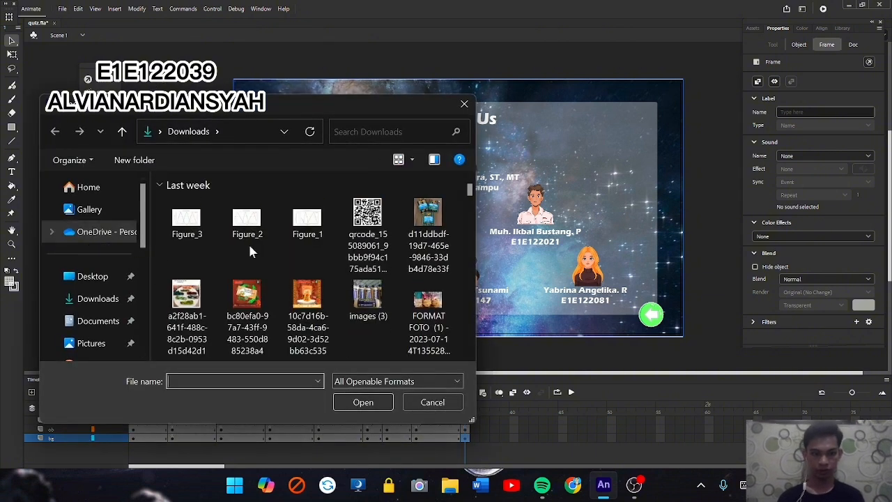
scroll(249, 244, down, 5)
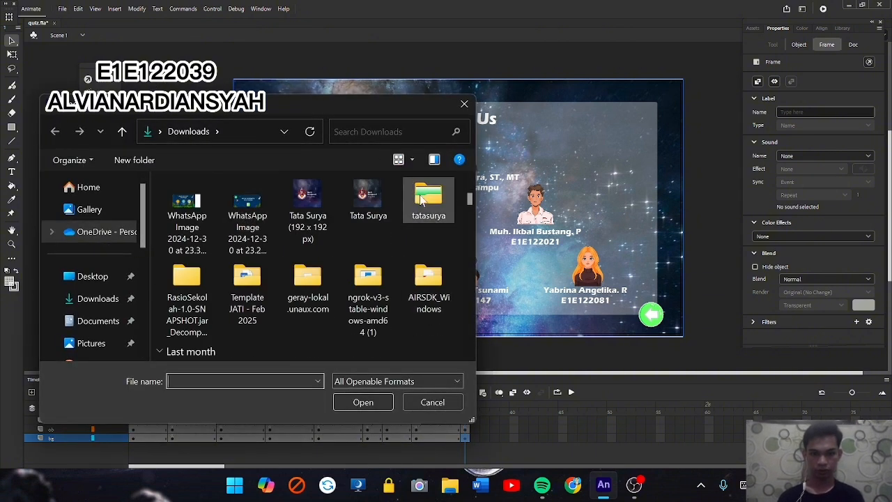
double_click(418, 193)
Step: Locate the bg3 background image in the tatasurya folder and close the import dialog without importing
scroll(252, 249, down, 5)
click(252, 248)
scroll(252, 249, down, 3)
click(253, 249)
key(Down)
key(Down)
key(Down)
key(Down)
key(Down)
key(Down)
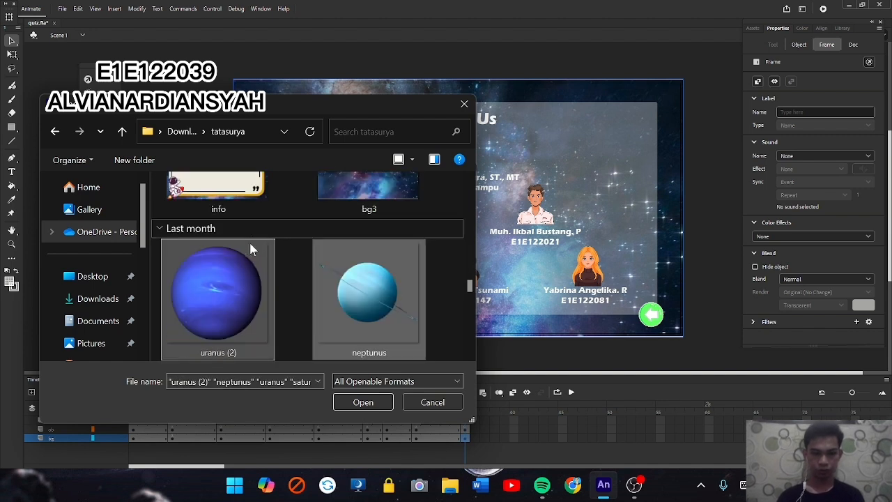
key(Up)
key(Up)
key(Down)
key(Down)
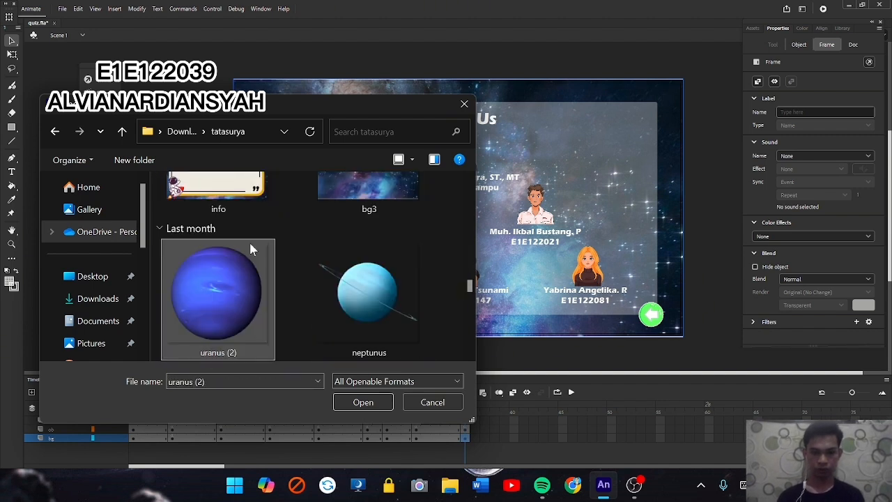
key(Down)
key(Up)
key(Up)
key(Up)
key(Down)
key(Down)
key(Up)
key(Up)
key(Left)
key(Right)
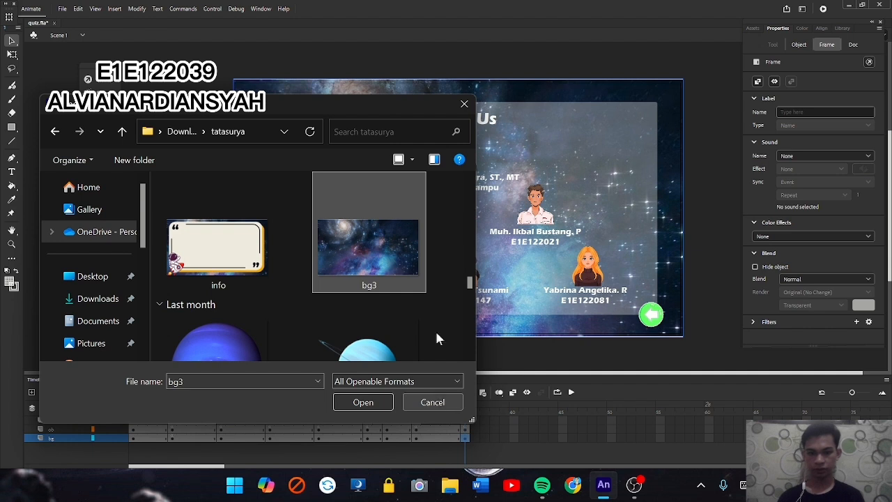
click(431, 404)
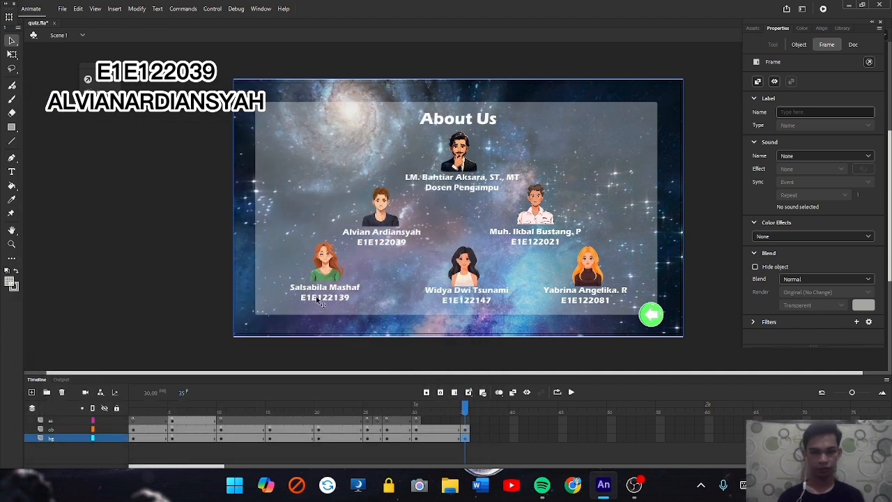
Step: Draw a sample semi-transparent rectangle on the pasteboard beside the About Us page and undo it
click(12, 128)
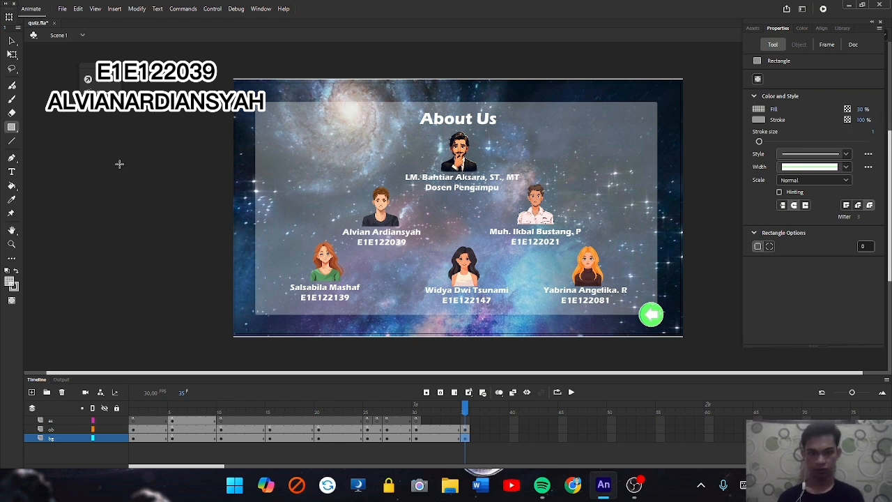
drag(69, 145, 214, 218)
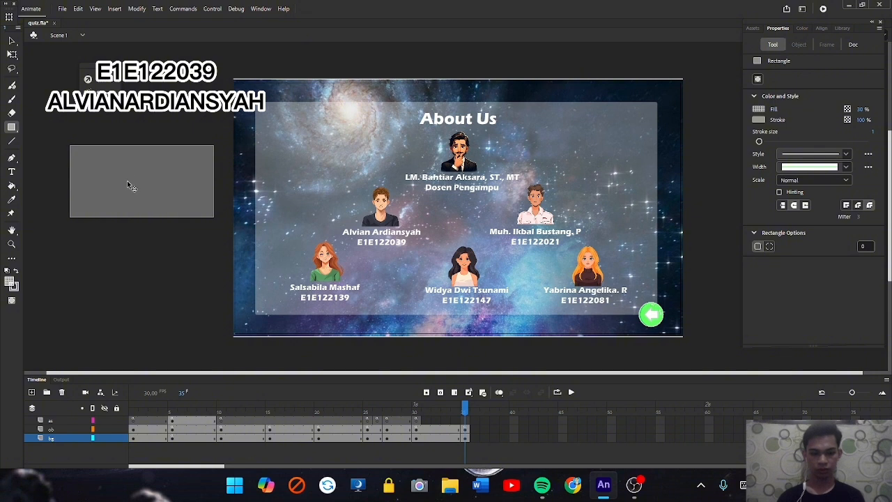
key(ctrl+z)
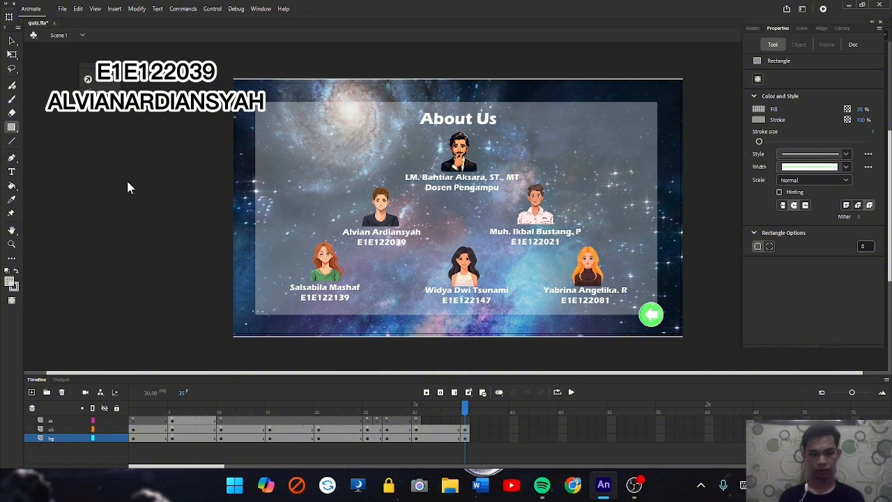
click(12, 41)
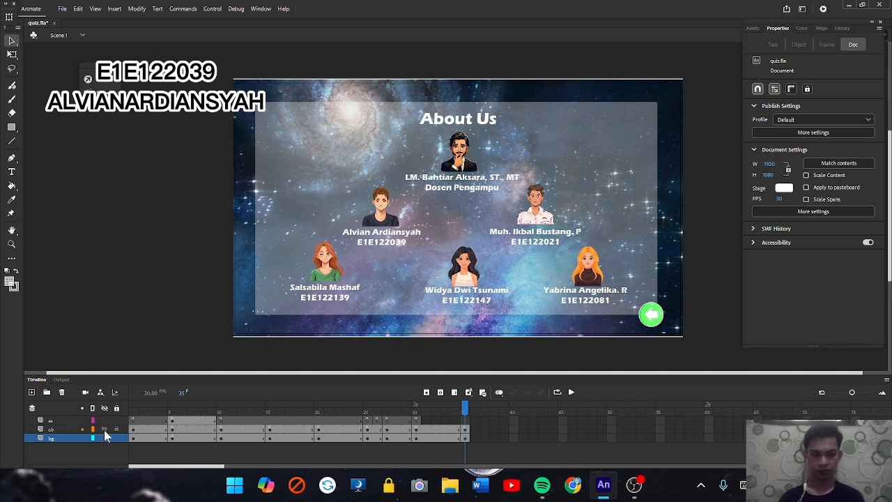
Step: Start an Import to Stage on frame 35 of the ob layer and browse to the tatasurya folder
click(51, 432)
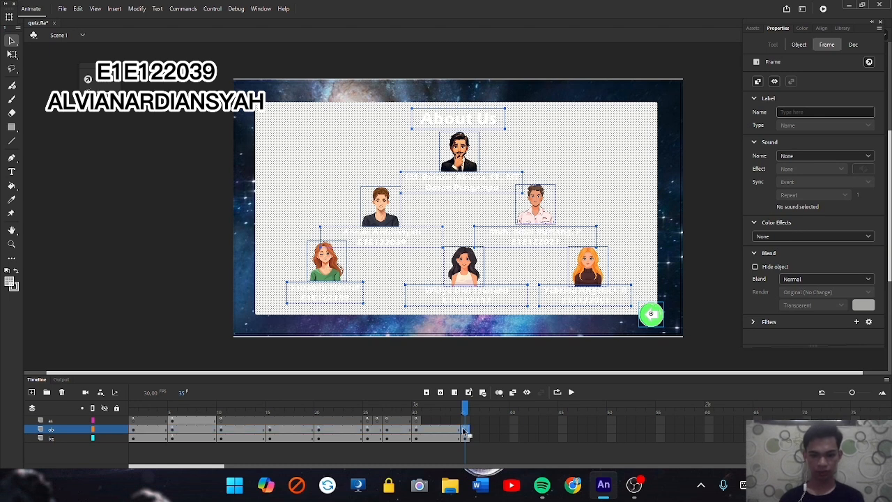
click(62, 9)
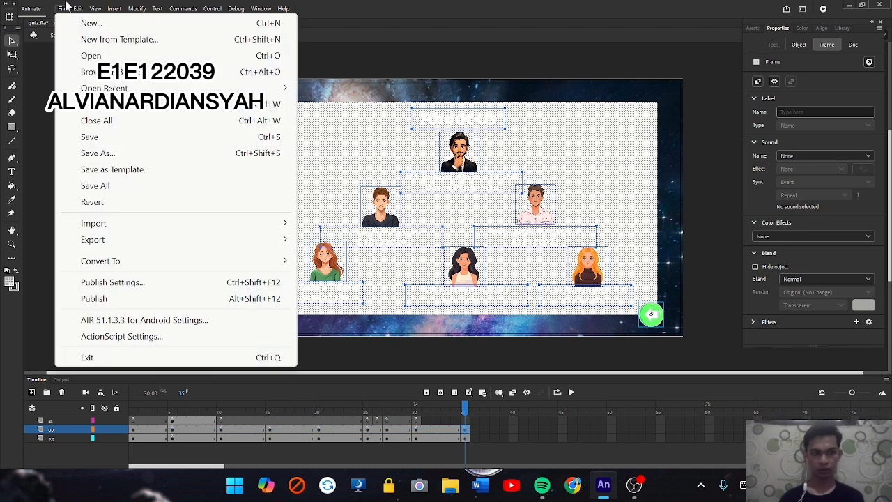
mouse_move(189, 228)
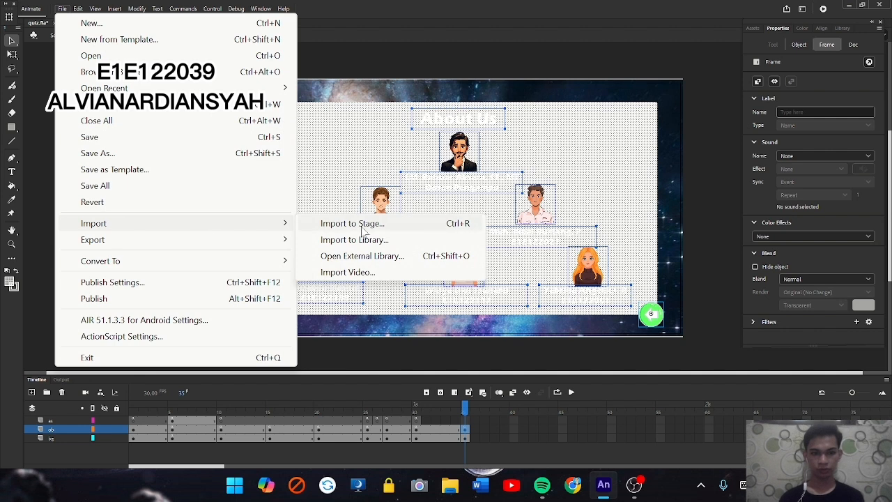
click(328, 223)
scroll(395, 300, down, 5)
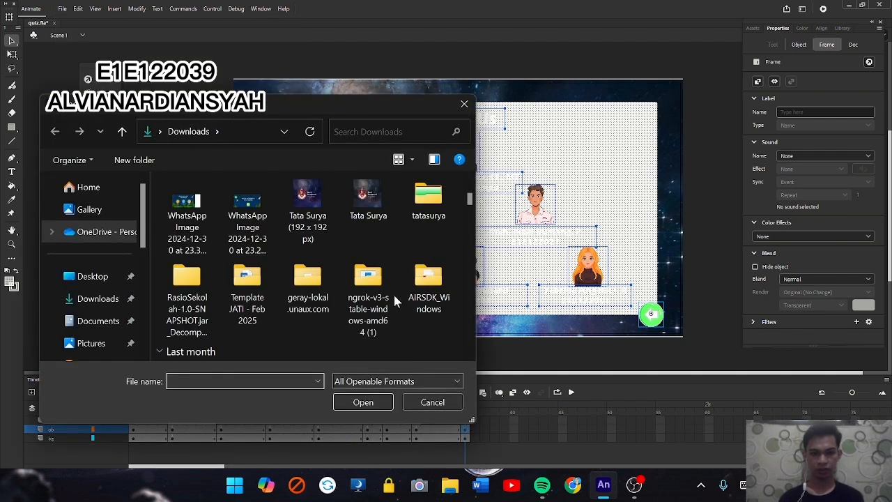
double_click(429, 201)
Step: Look through the character images and the btn prev over image in the tatasurya folder, and cancel the import
click(272, 277)
scroll(273, 277, down, 3)
click(273, 277)
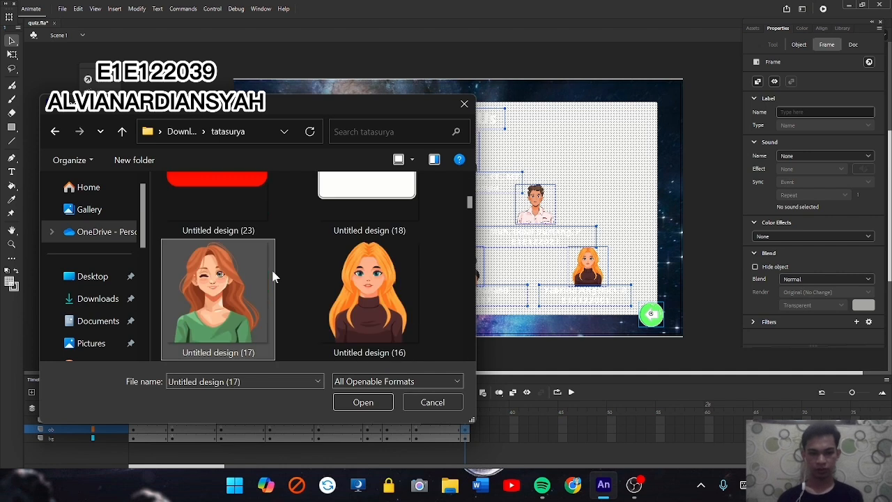
key(Right)
key(Right)
key(Right)
key(Right)
key(Right)
key(Right)
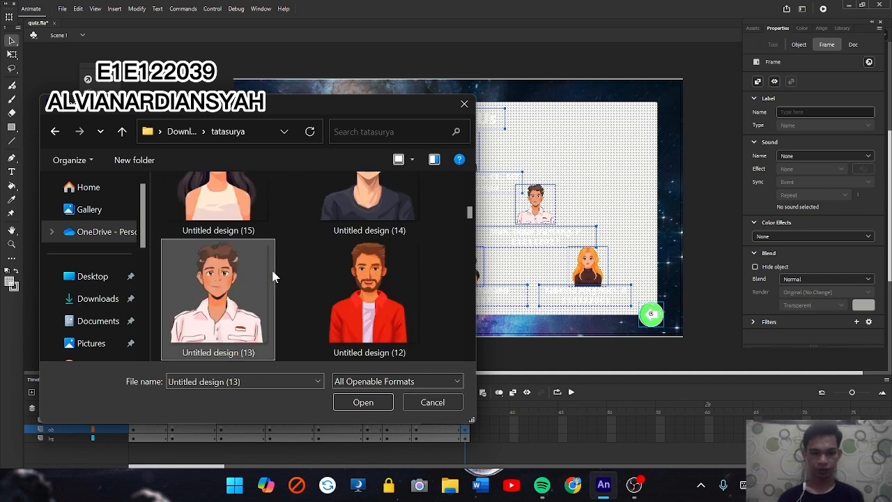
key(Right)
key(Right)
key(Right)
key(Right)
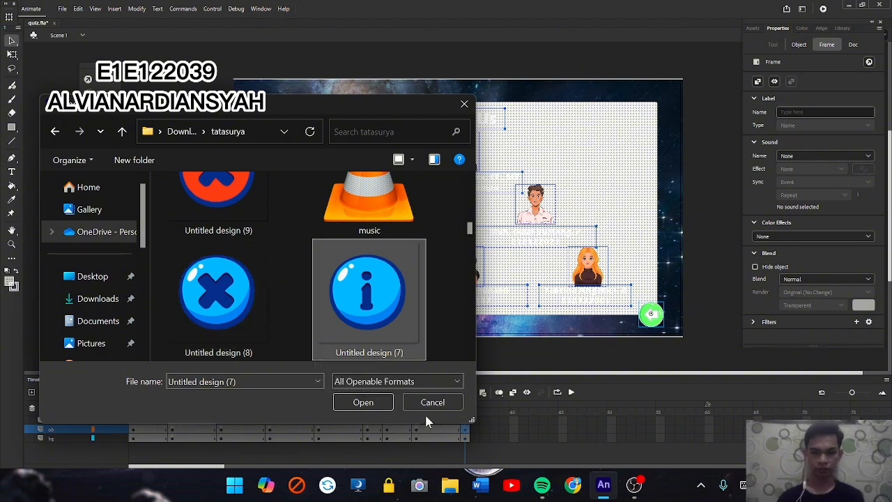
key(Right)
key(Right)
key(Right)
key(Right)
key(Right)
key(Right)
key(Right)
key(Right)
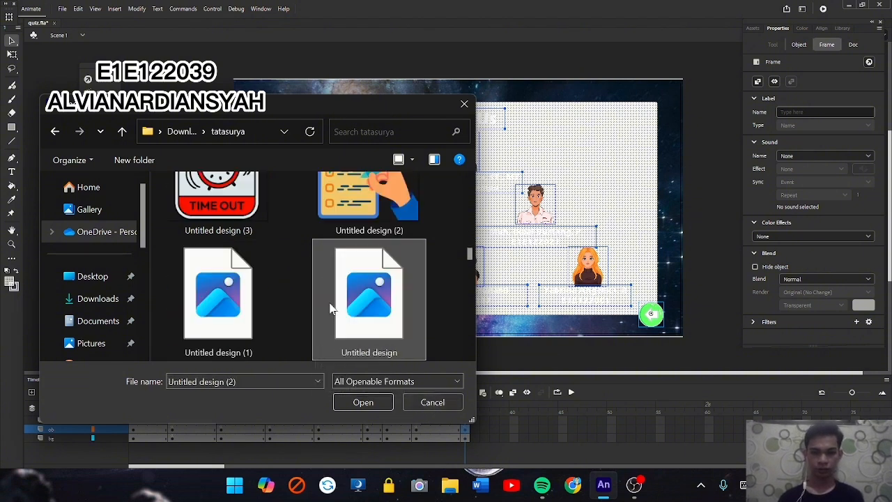
key(Up)
key(Up)
key(Left)
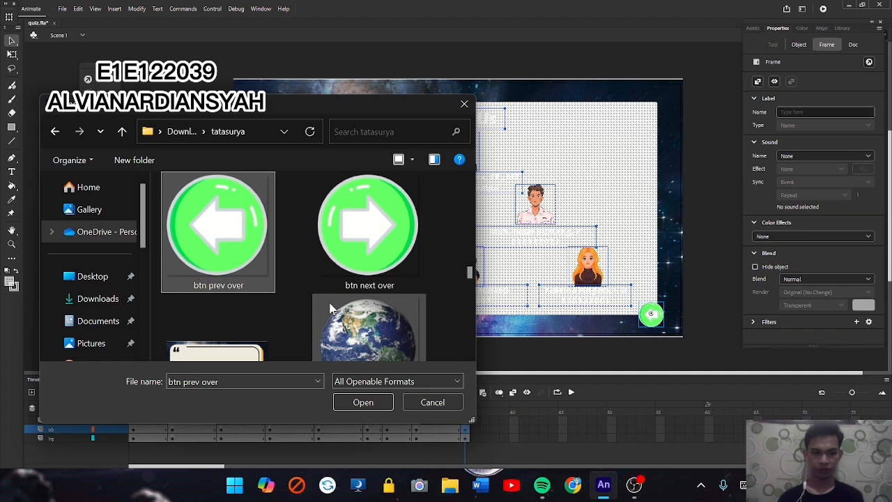
click(420, 401)
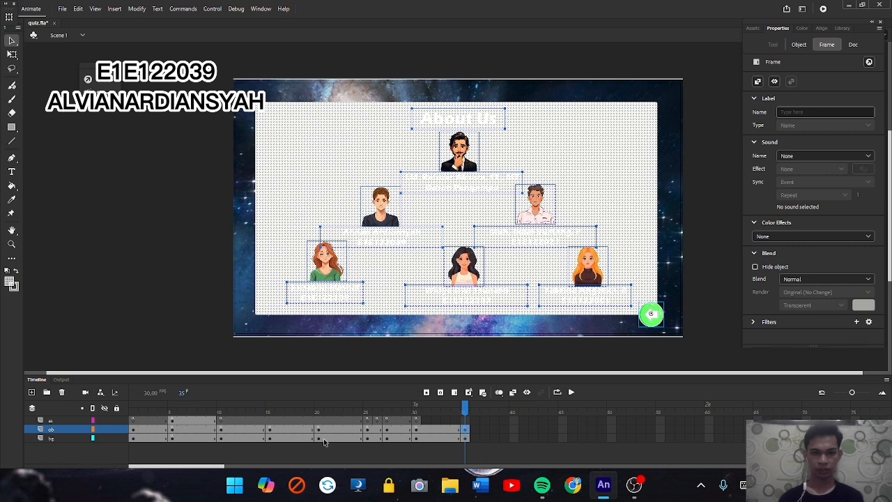
Step: Check the Convert to Symbol options for the About Us page's green back button without converting it, and inspect its instance name
click(140, 237)
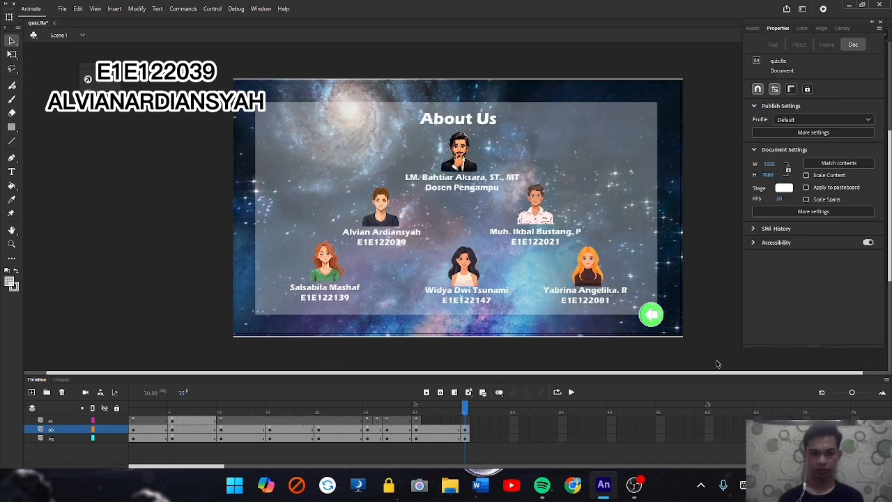
click(649, 317)
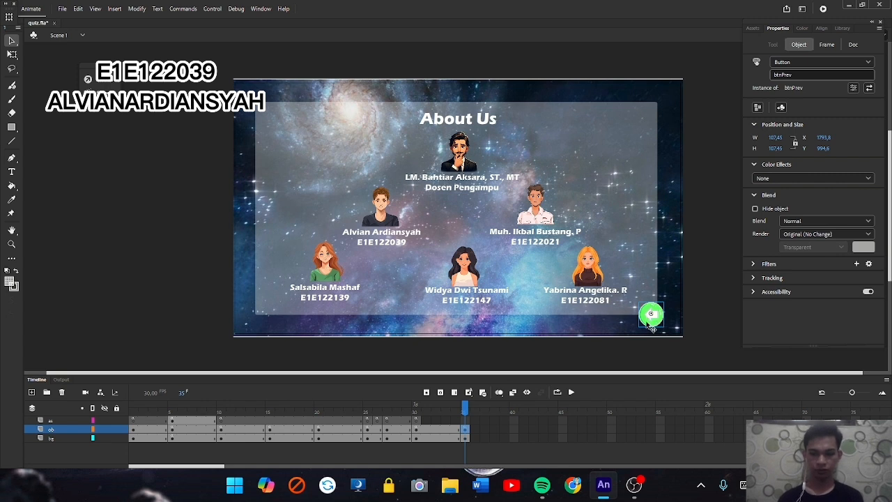
key(F8)
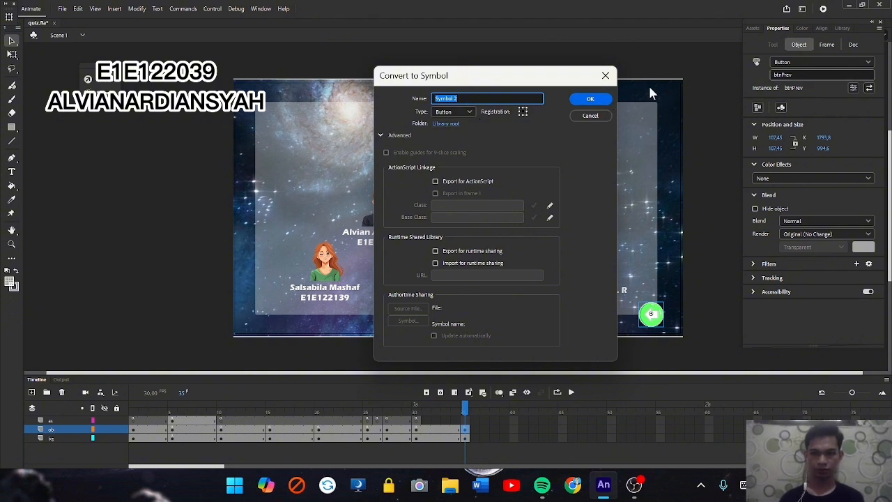
click(589, 116)
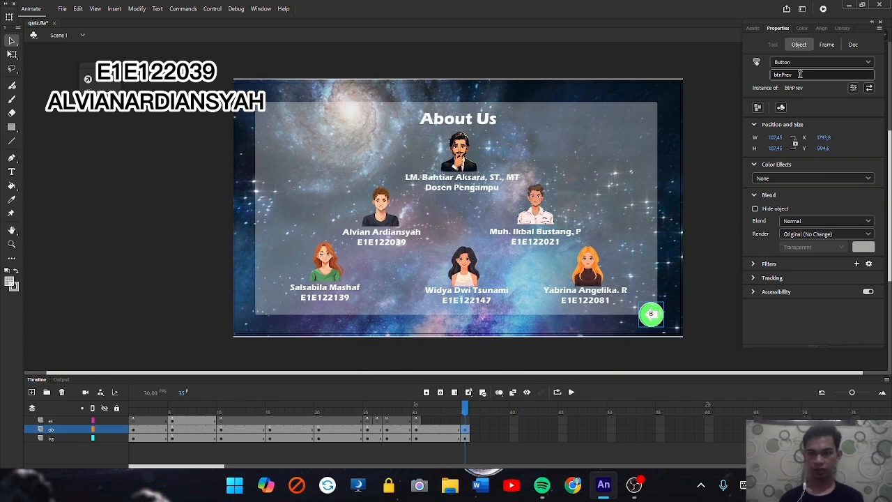
click(772, 74)
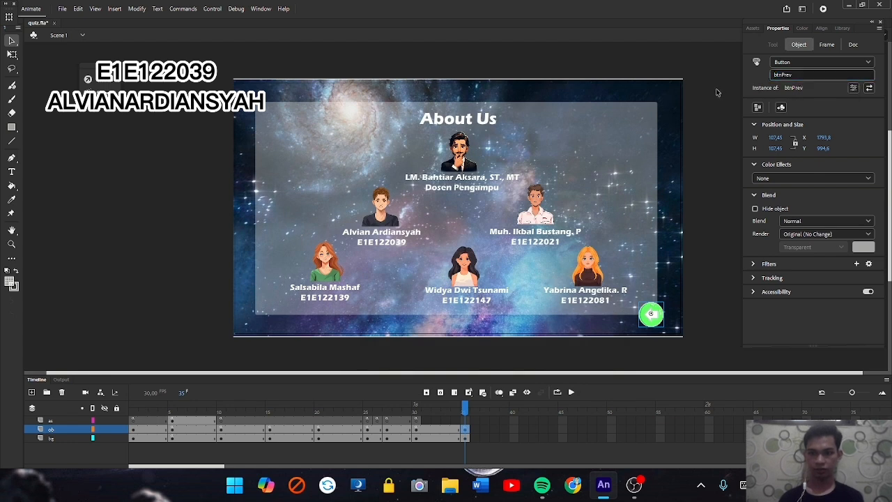
click(688, 204)
click(655, 315)
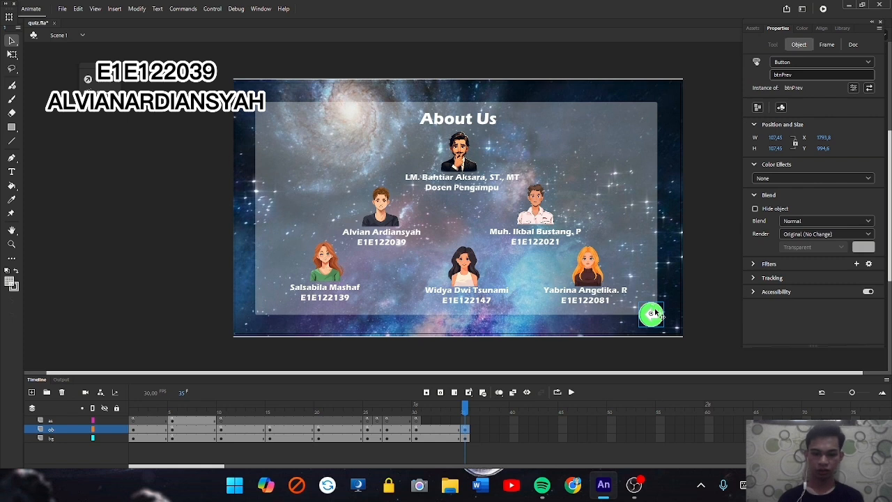
Step: Open the frame 35 script on the ob layer and examine the btnPrev addEventListener line for the mouse click event
click(261, 9)
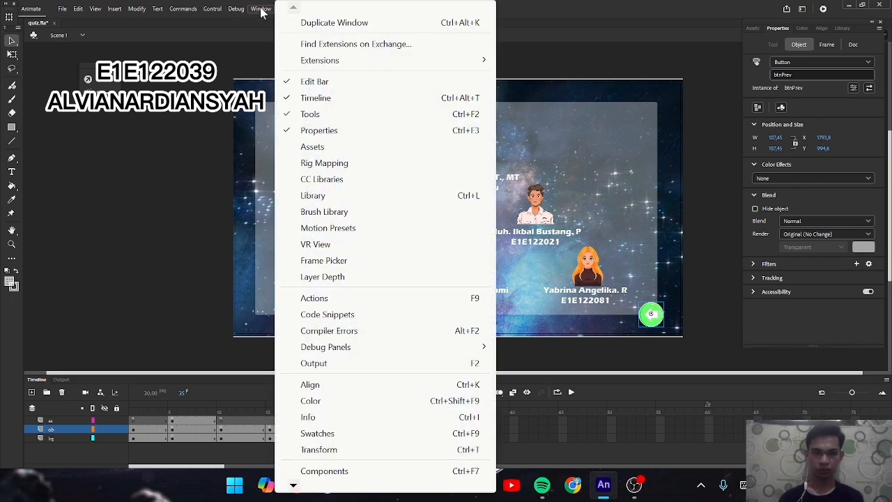
click(342, 304)
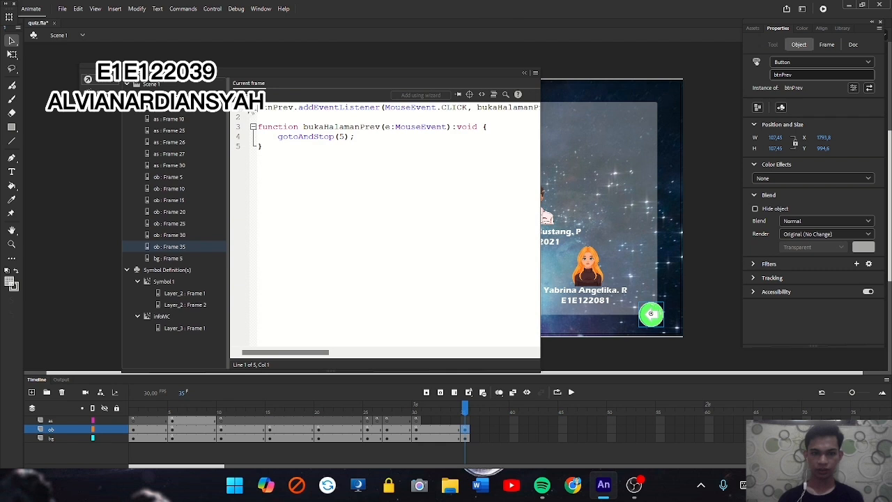
key(ctrl+a)
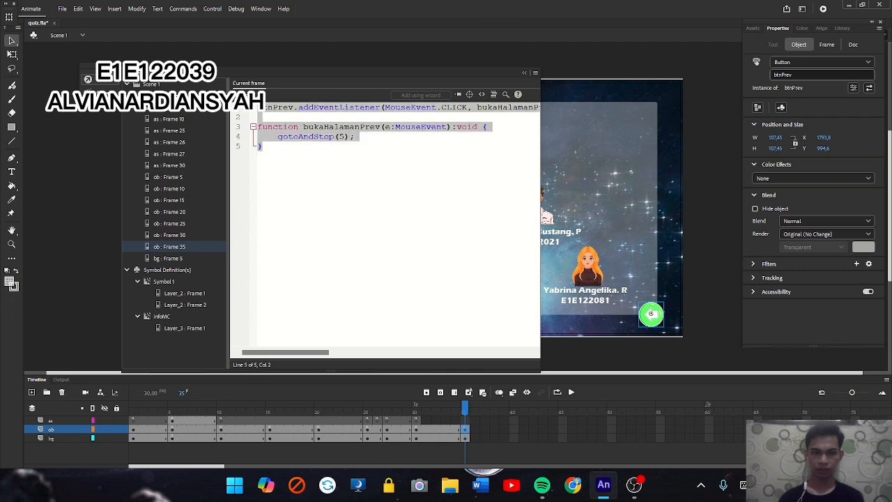
click(262, 146)
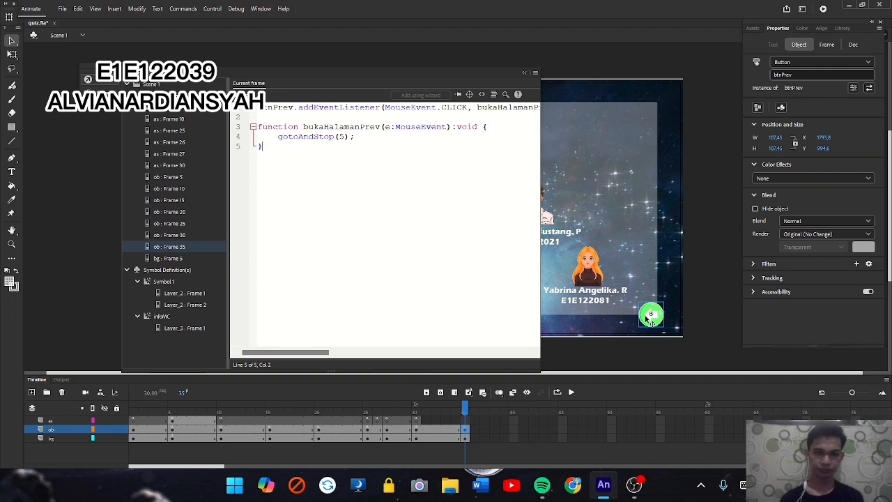
drag(258, 107, 300, 107)
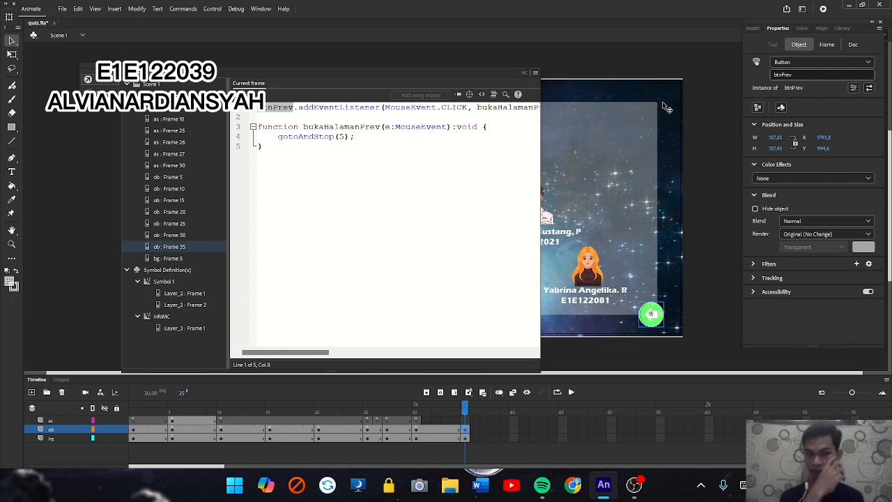
click(299, 108)
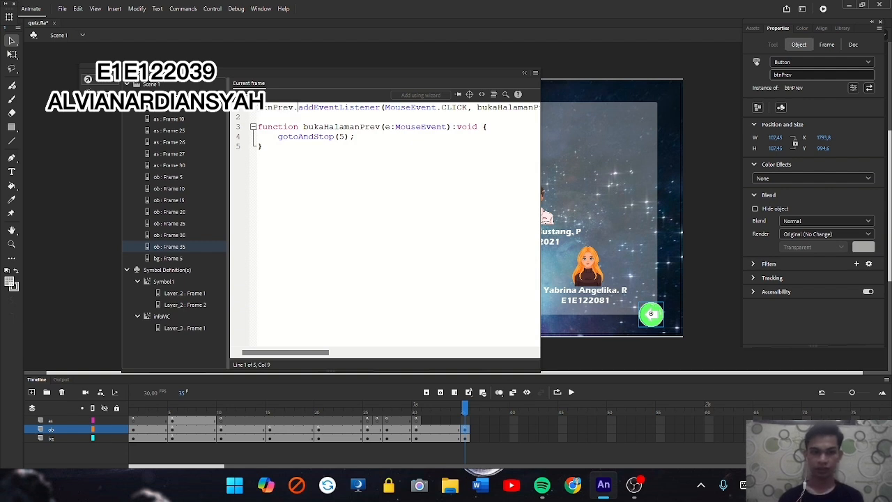
drag(299, 108, 384, 108)
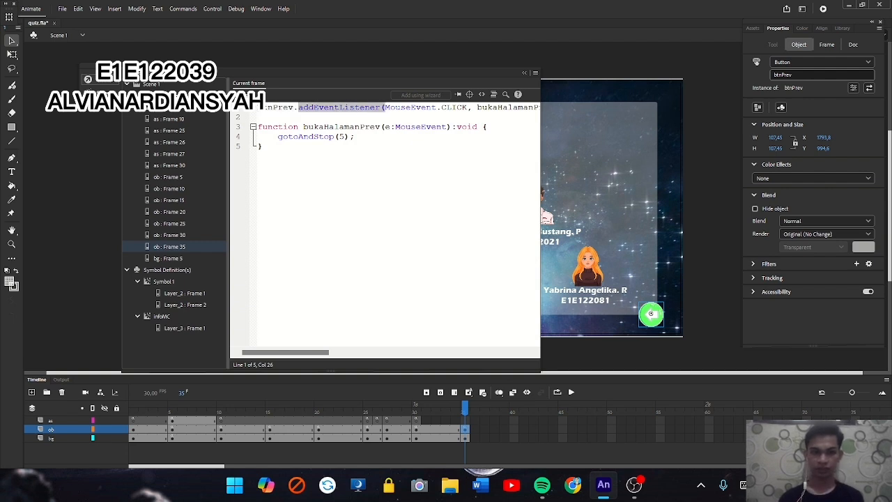
click(308, 108)
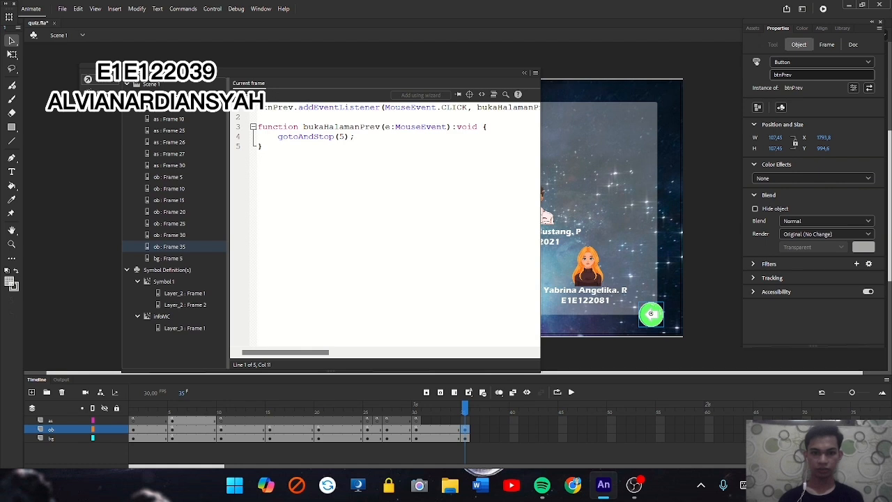
drag(286, 353, 332, 354)
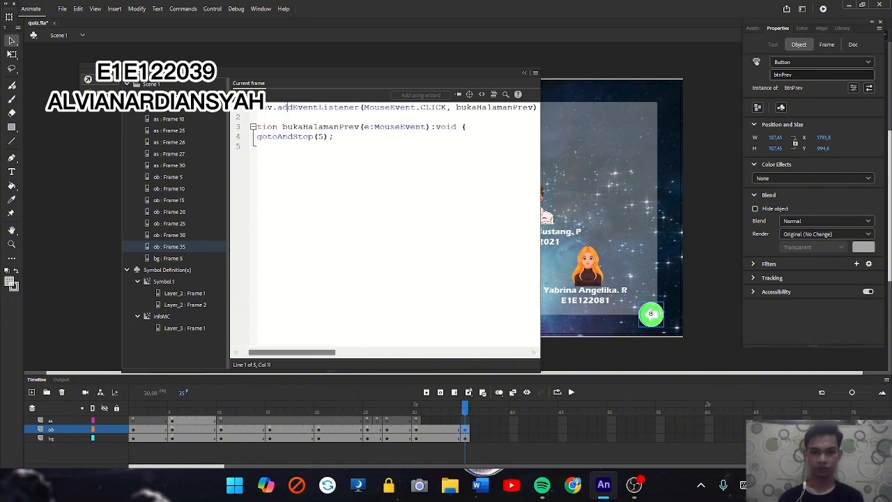
drag(295, 354, 287, 353)
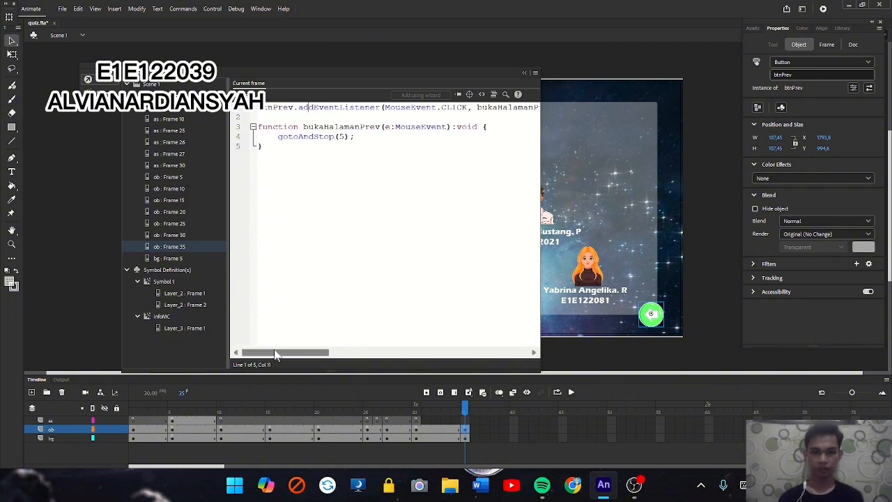
Step: Examine the bukaHalamanPrev function, its gotoAndStop(5) call and the CLICK event that triggers it, and close the script editor
double_click(342, 127)
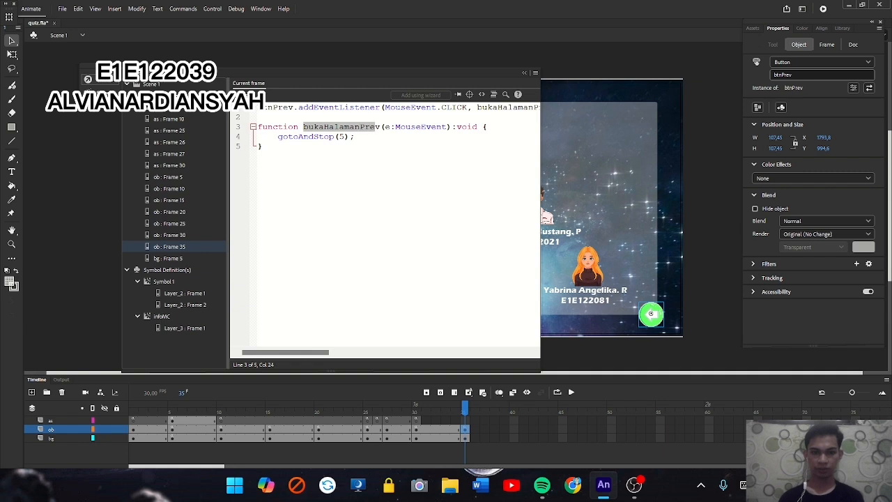
drag(278, 136, 355, 136)
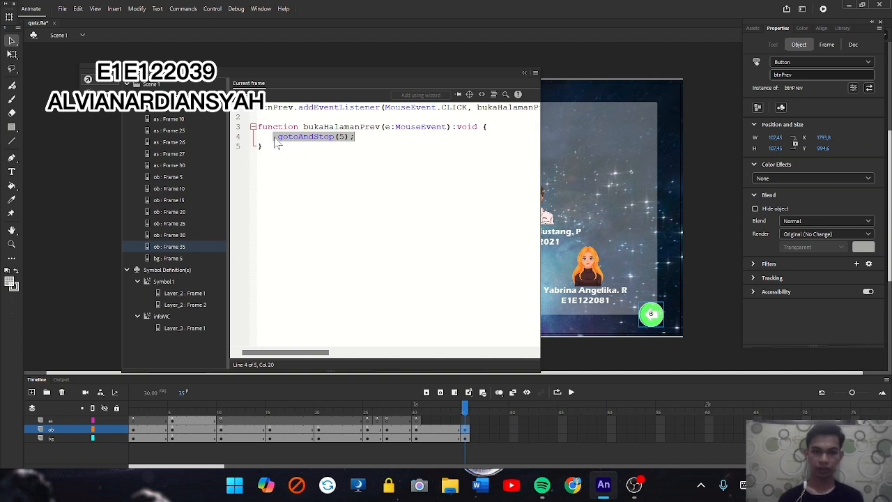
click(277, 140)
drag(274, 137, 349, 138)
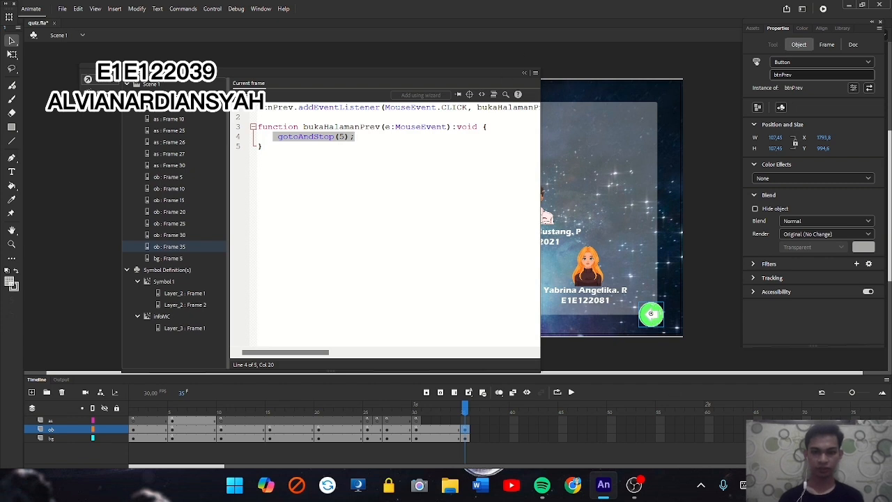
double_click(455, 107)
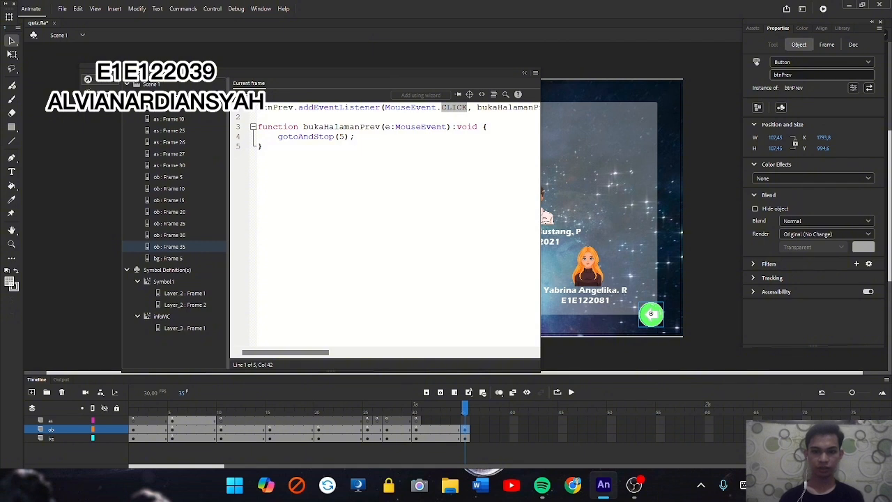
click(336, 137)
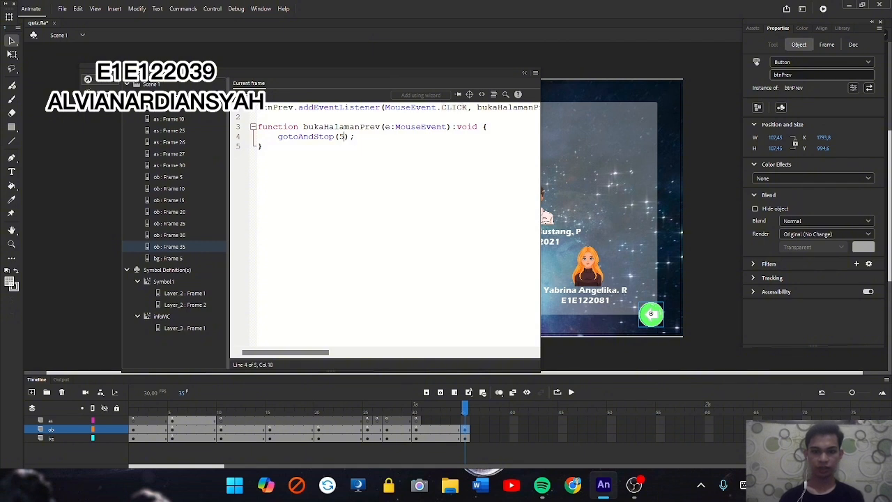
click(525, 74)
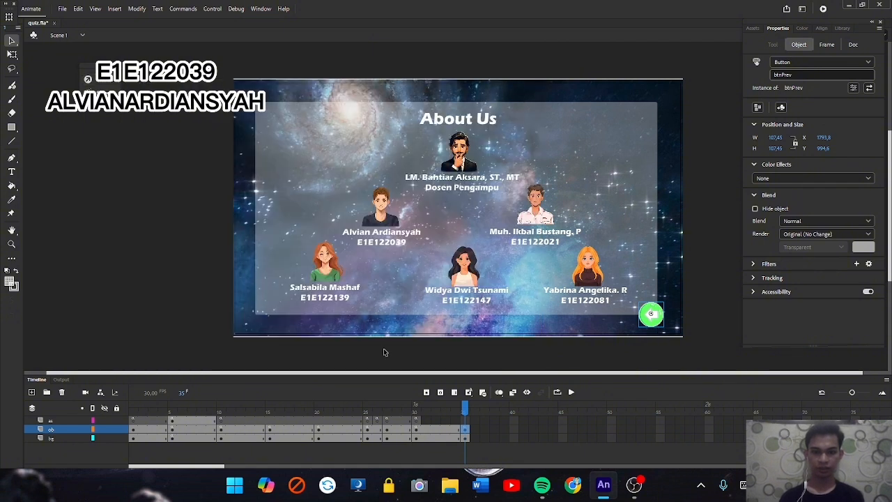
Step: Compare the main menu on frame 5 with the About Us page on frame 35, and return to frame 5
click(172, 438)
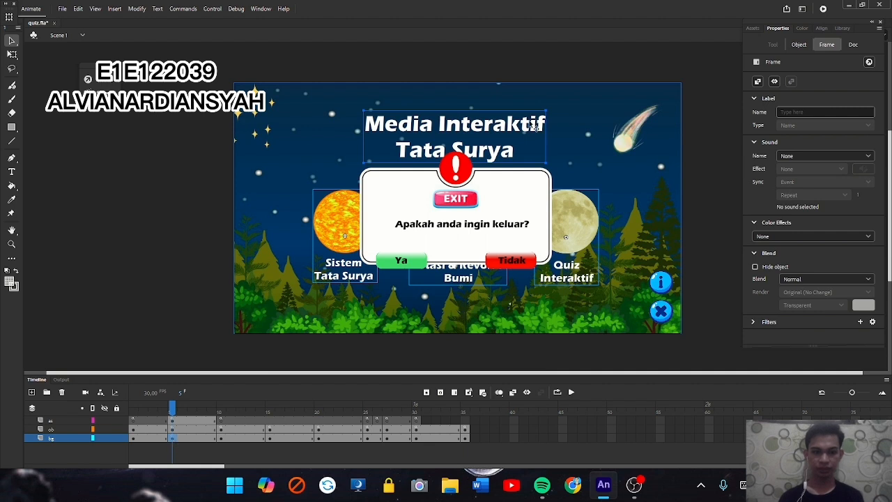
click(465, 439)
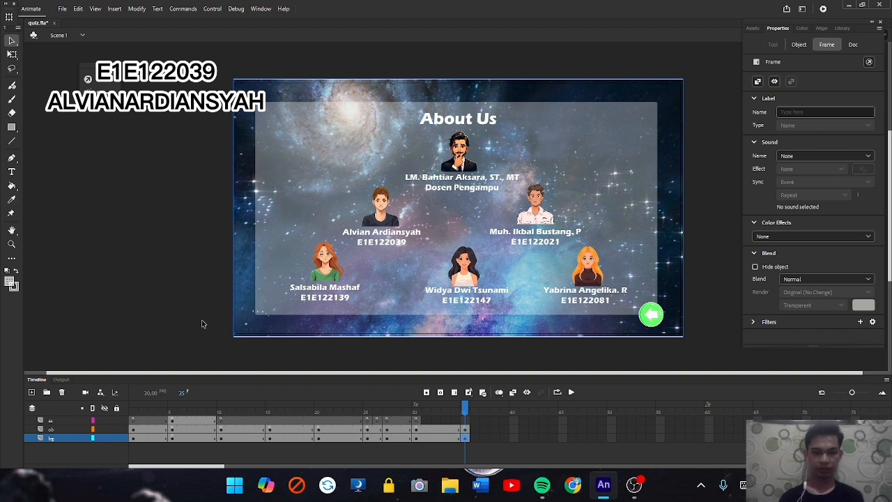
click(170, 438)
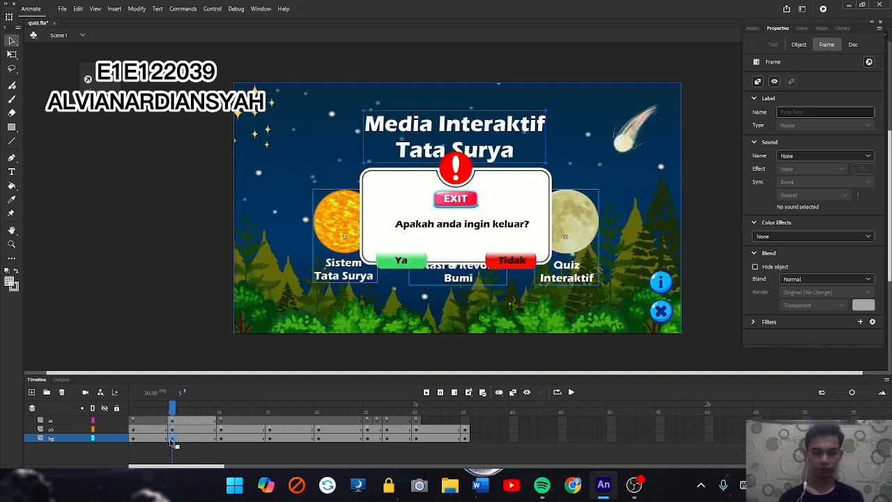
Step: Inspect the main menu's info button, viewing its Convert to Symbol options and instance name, and close the dialog without converting
click(663, 283)
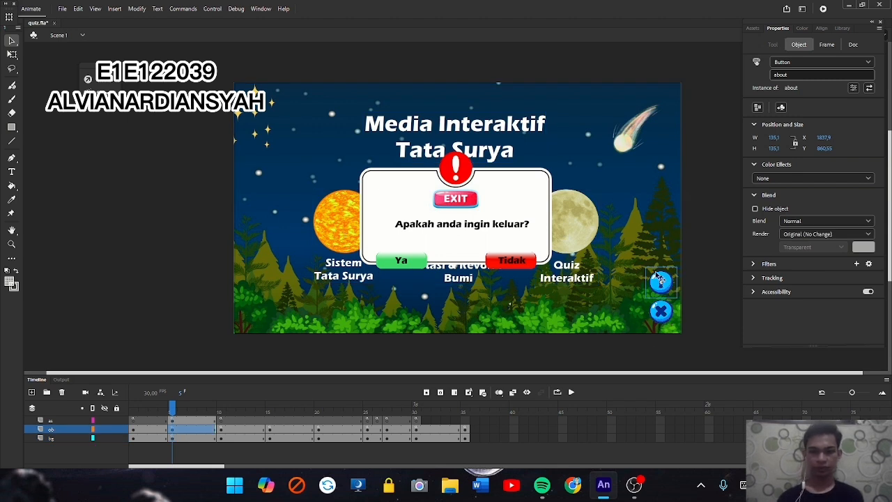
click(661, 313)
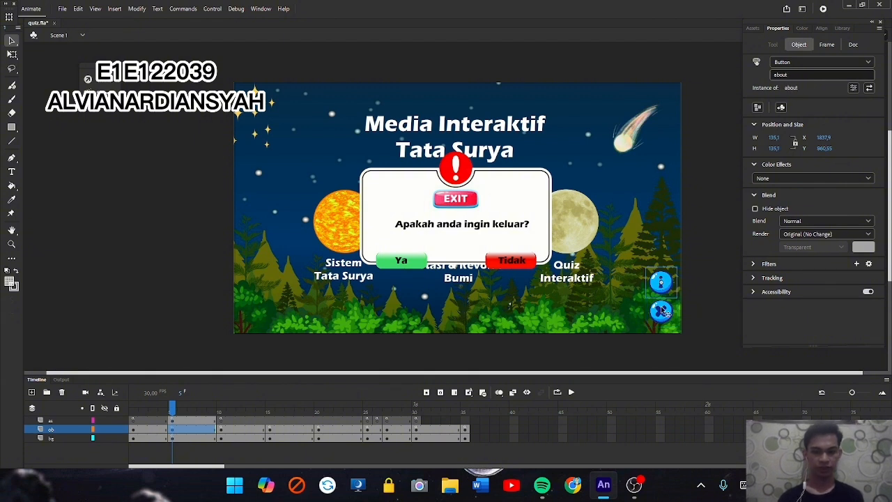
click(663, 283)
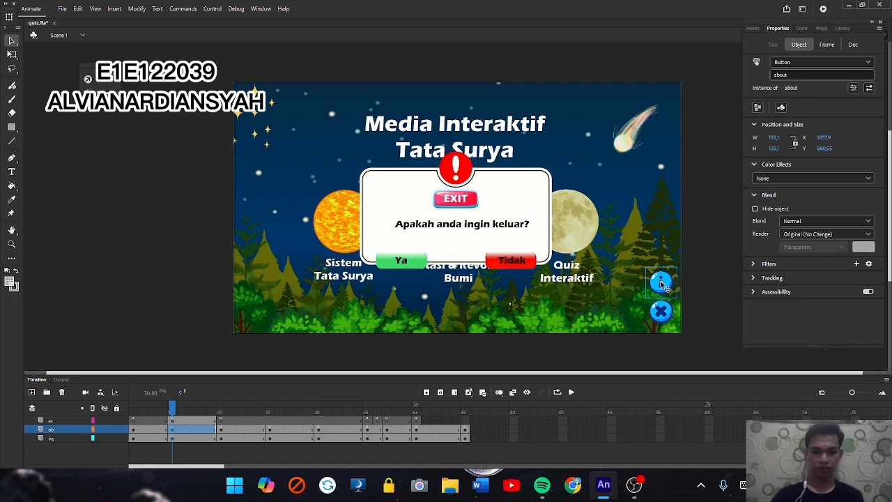
key(F8)
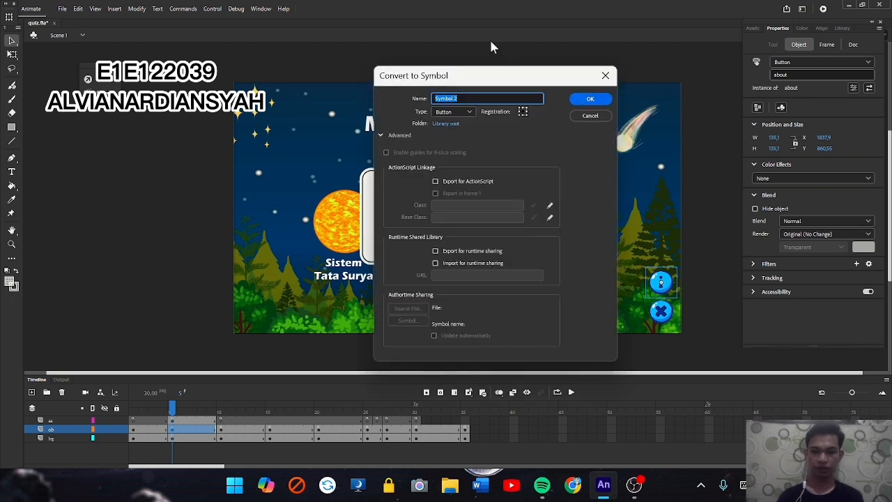
drag(791, 75, 727, 70)
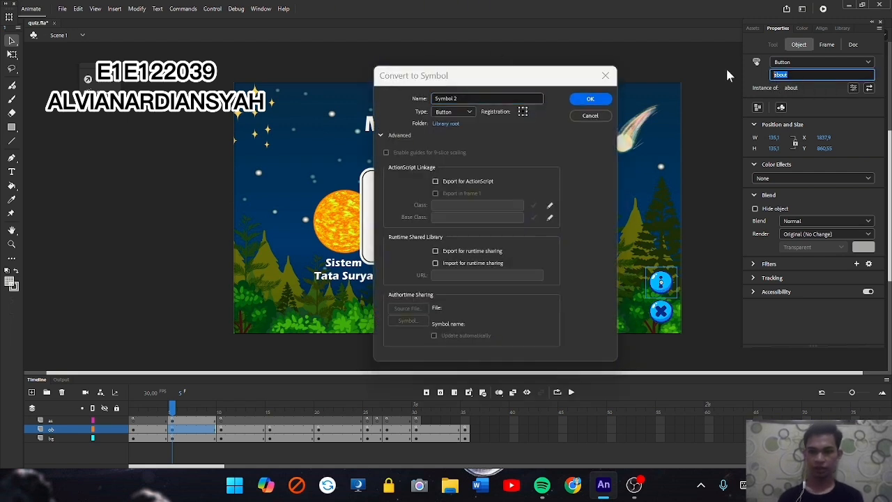
click(607, 76)
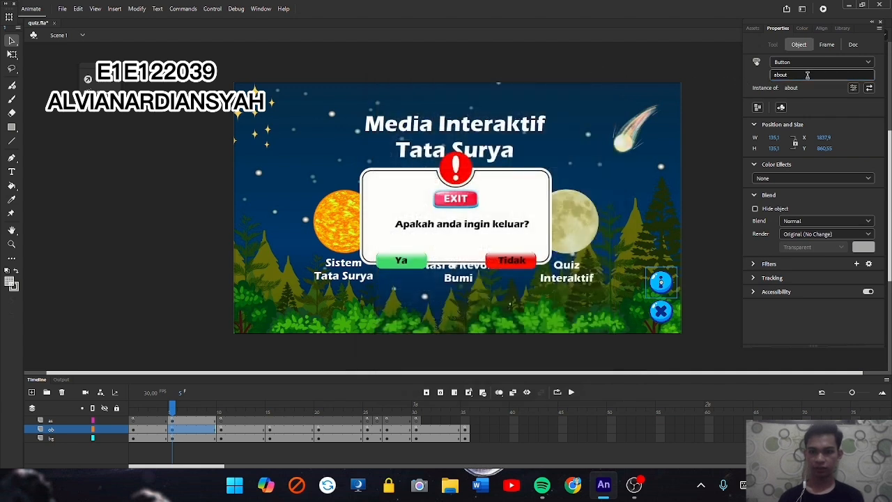
Step: Inspect the instance name of the main menu's exit button and deselect it
click(661, 313)
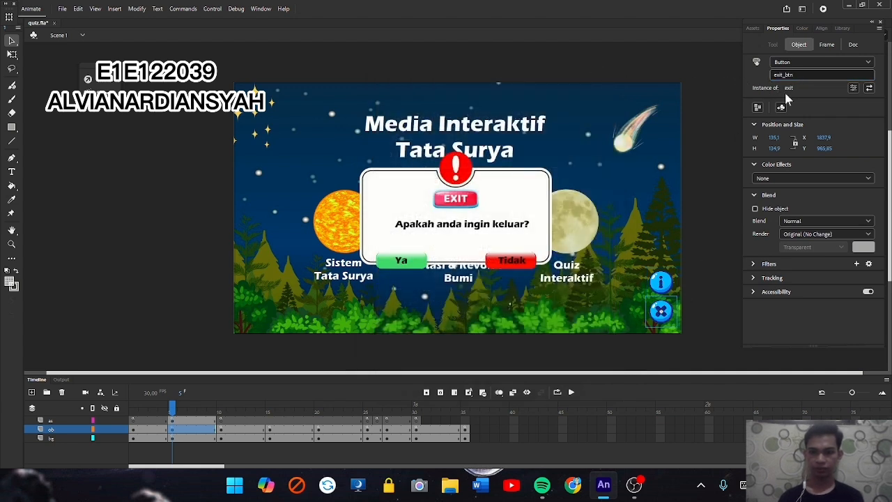
drag(795, 74, 768, 74)
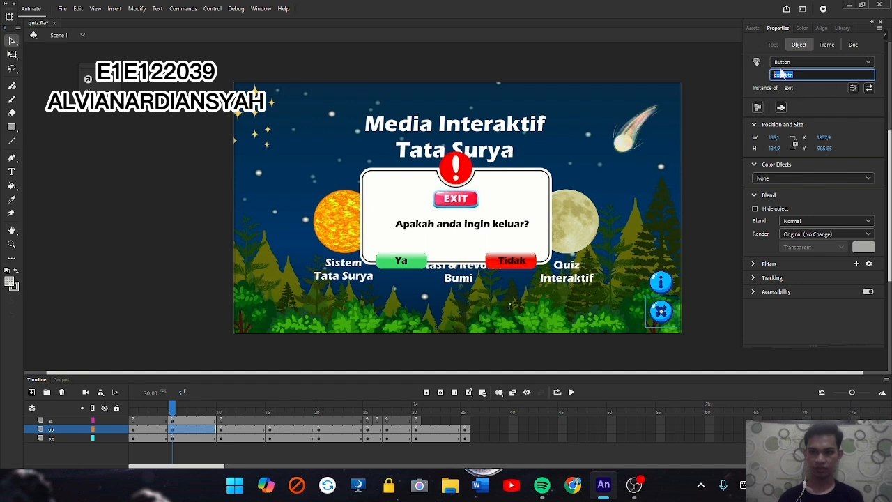
click(695, 215)
click(695, 215)
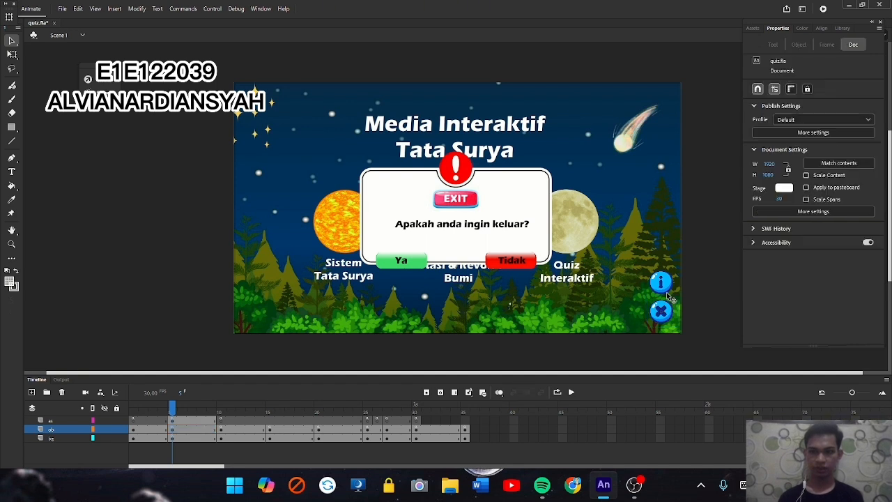
Step: Inspect the Up, Over and Down states inside the main menu's info button and return to Scene 1
double_click(661, 282)
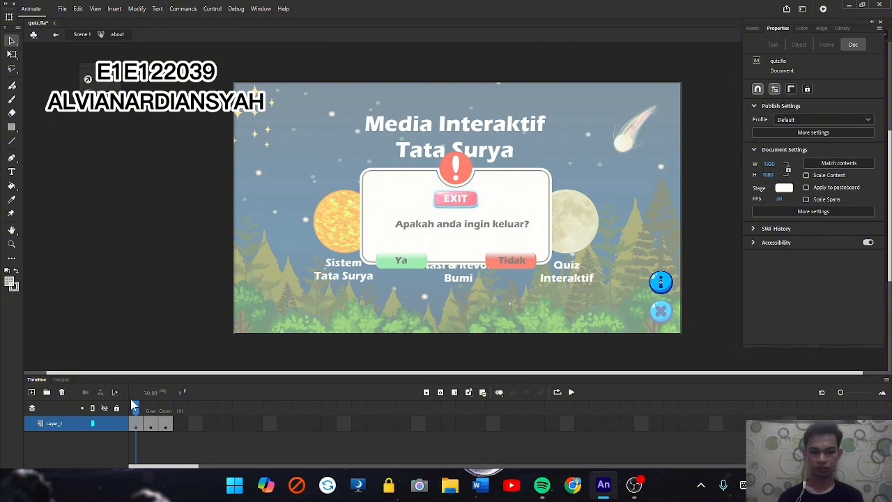
click(150, 424)
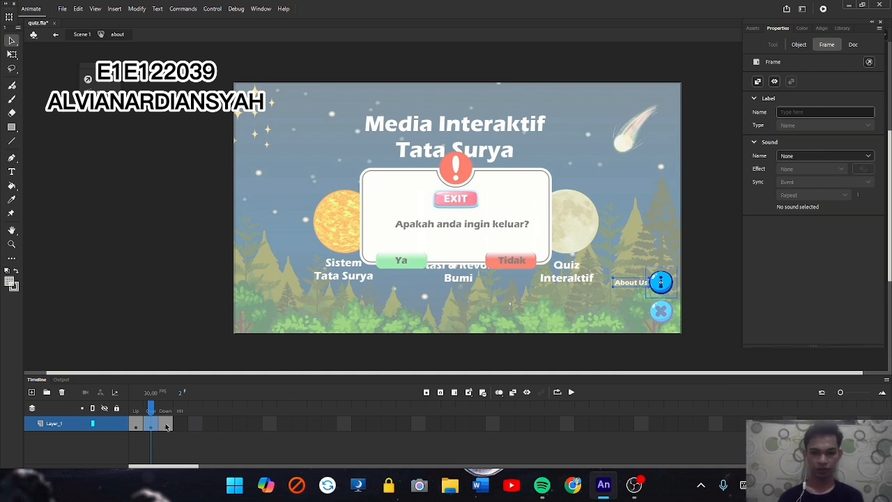
click(168, 427)
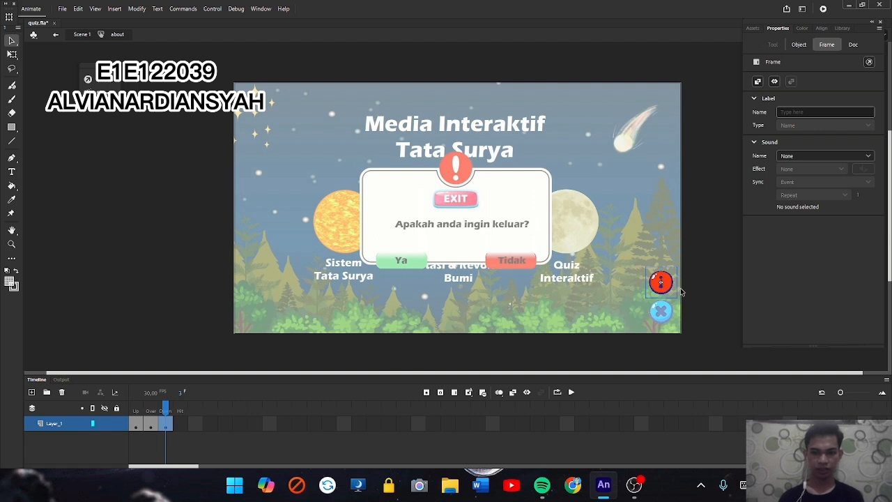
click(136, 410)
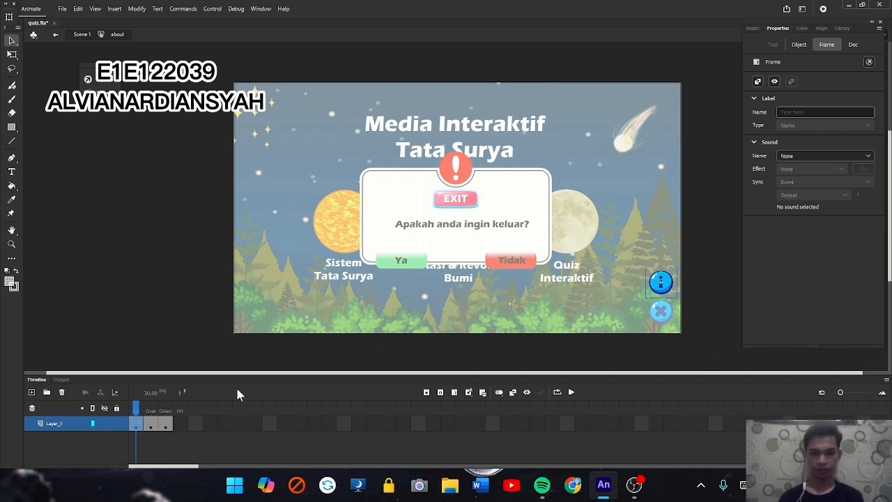
double_click(169, 329)
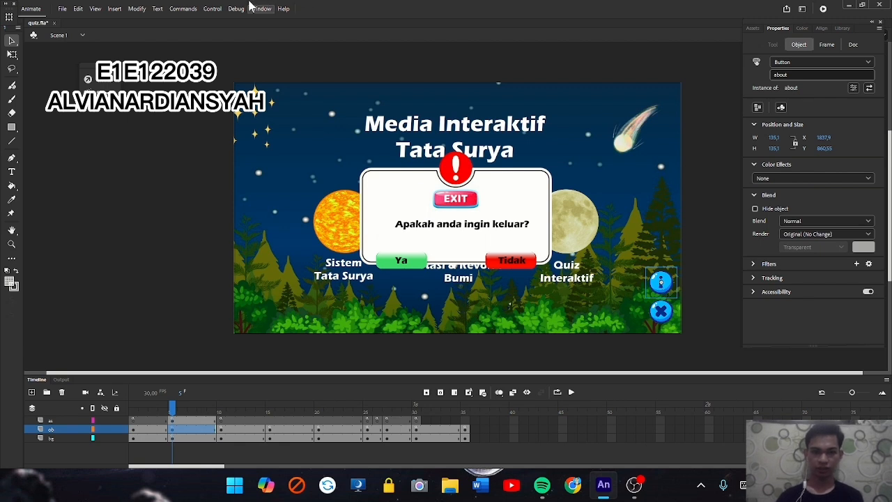
Step: Show the info button's frame script and examine the bukaHalamanAbout function with its gotoAndStop(35) call
click(261, 8)
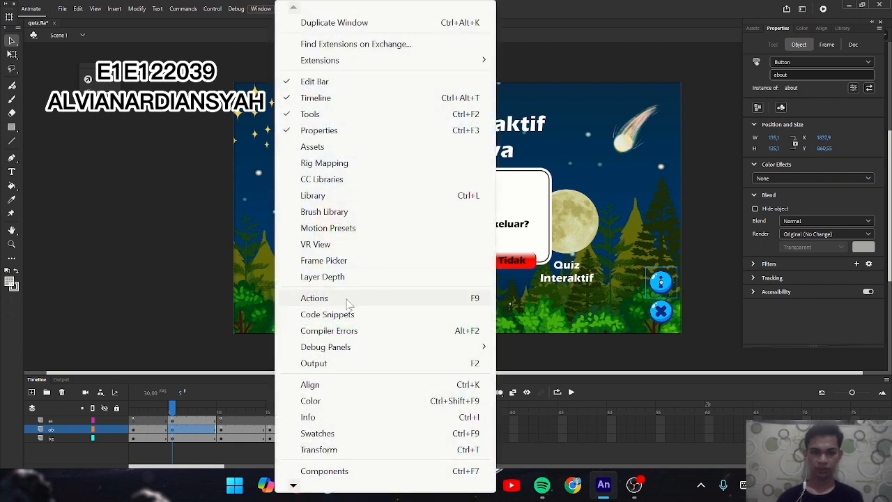
click(670, 284)
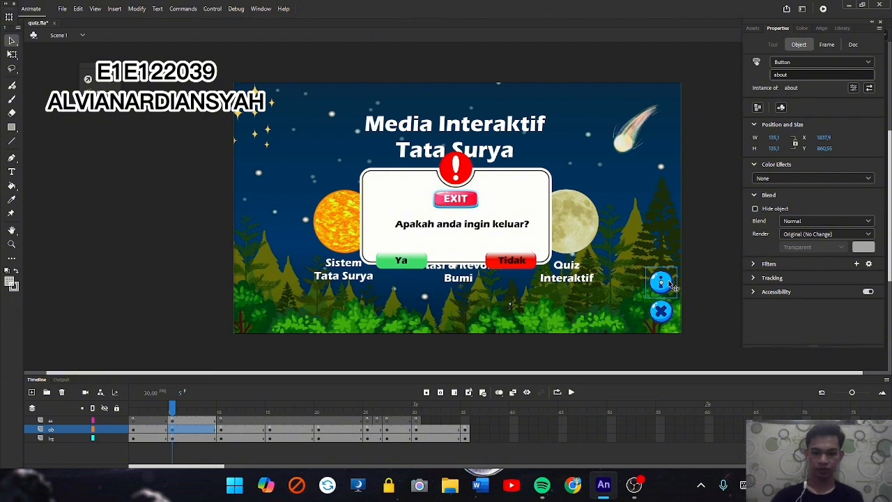
key(F9)
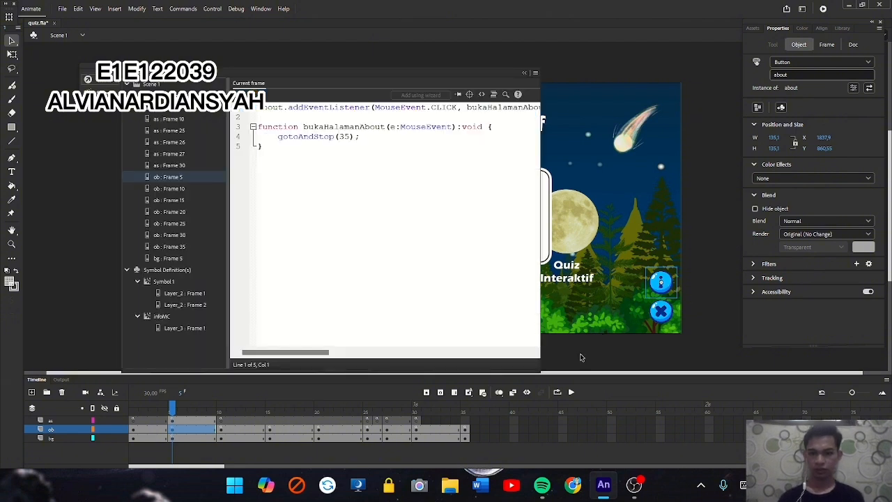
drag(350, 137, 335, 137)
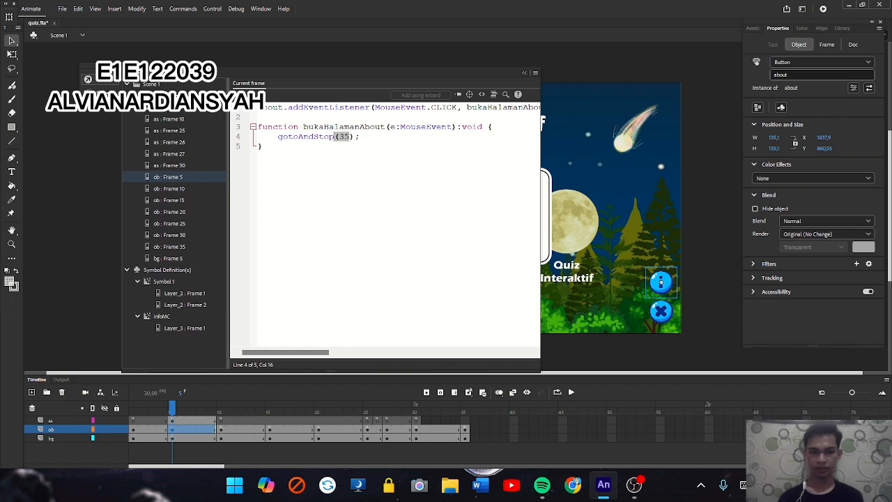
drag(258, 127, 265, 148)
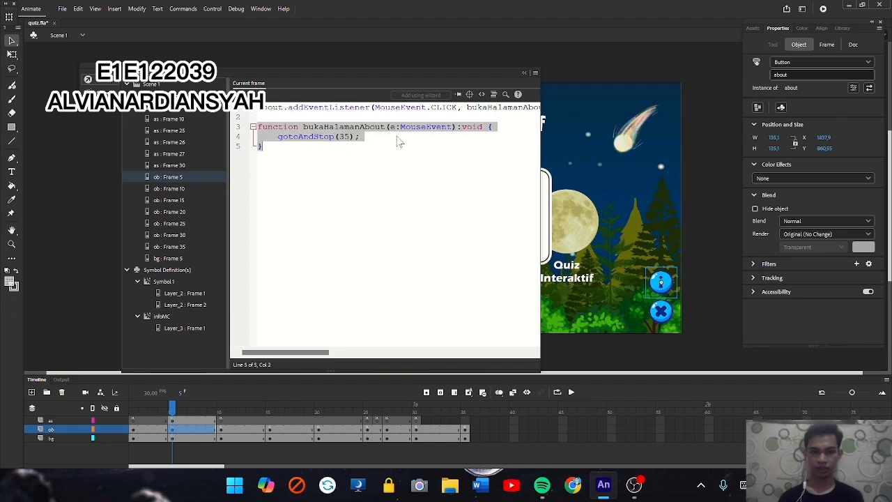
click(336, 137)
drag(338, 137, 349, 139)
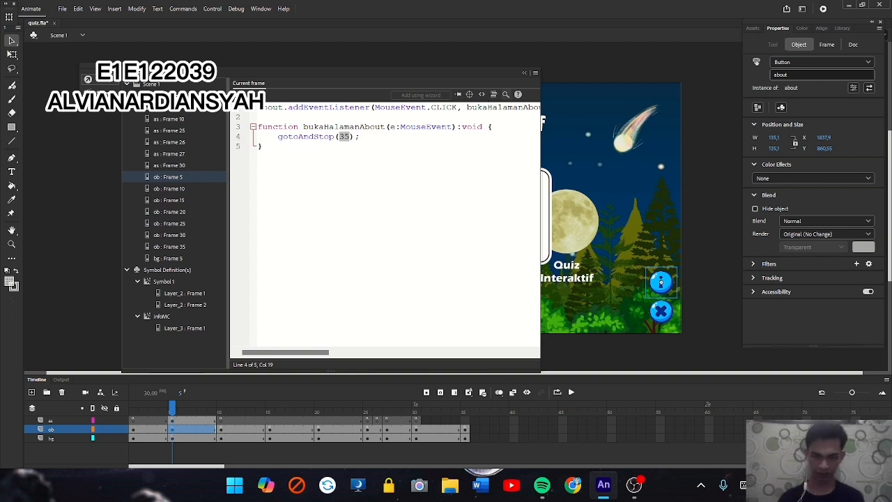
Step: Examine the about instance's addEventListener line with its CLICK event and the call it triggers, and close the script editor
drag(259, 109, 288, 108)
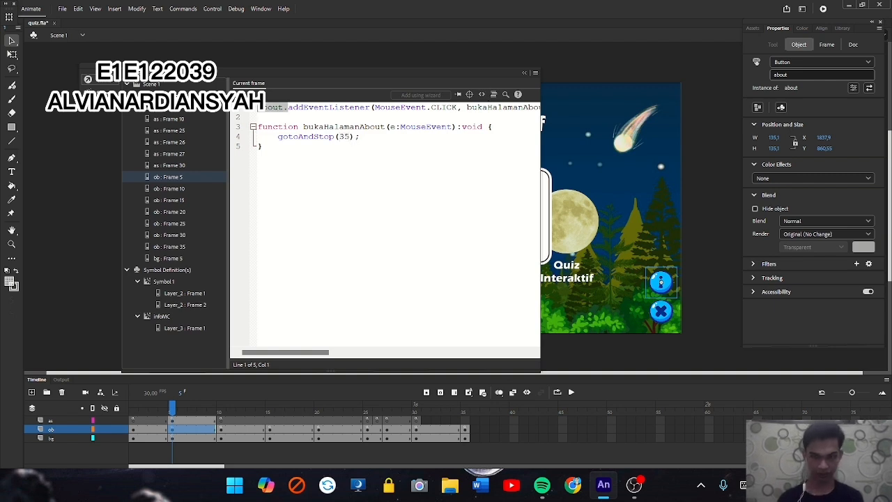
click(286, 110)
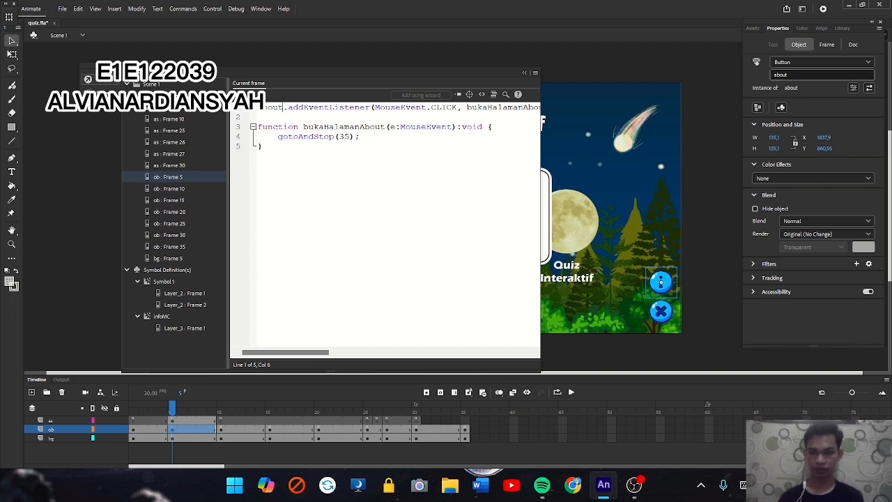
drag(289, 109, 375, 109)
drag(431, 109, 458, 108)
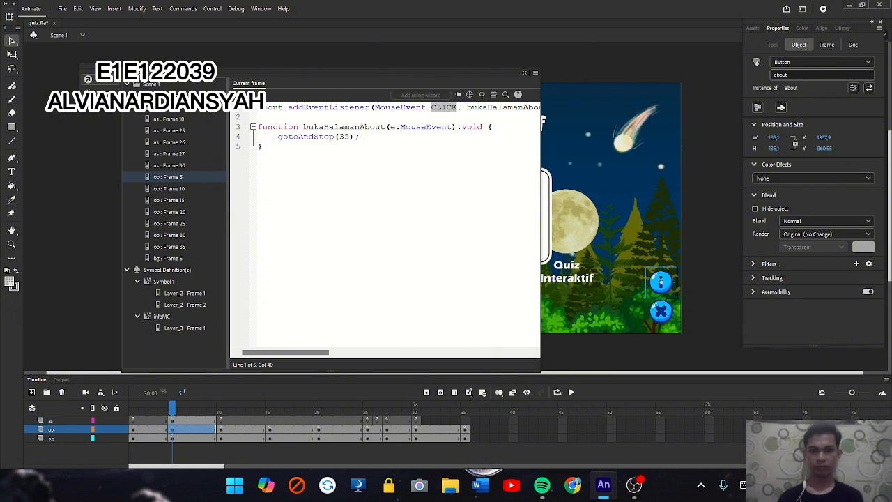
drag(360, 137, 263, 138)
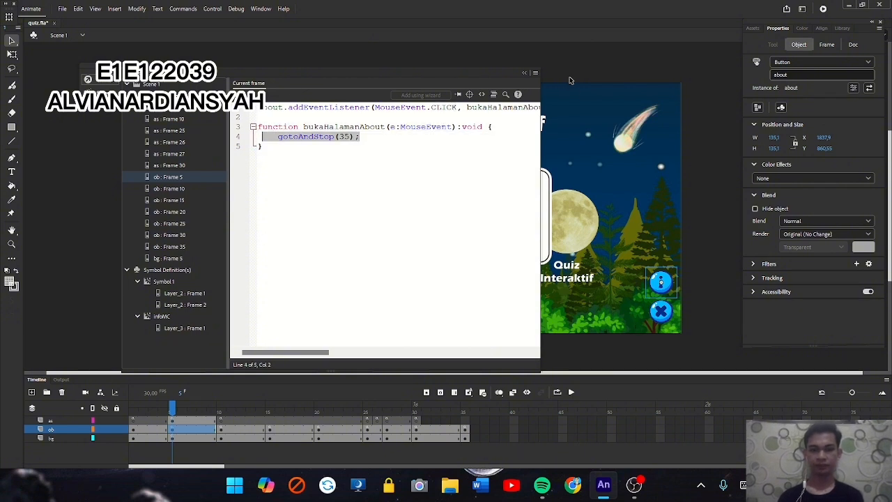
click(525, 74)
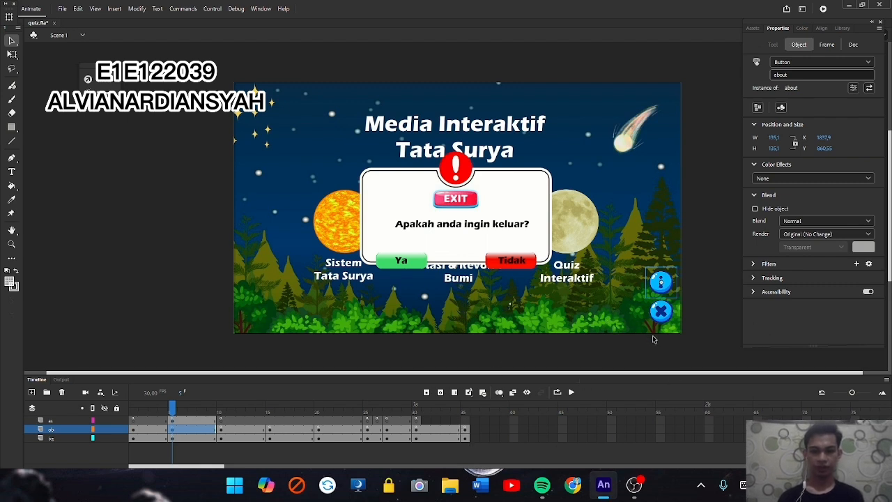
Step: Select the exit button, look up the popup image Untitled design (18) in the tatasurya folder for import, and cancel the import
click(663, 315)
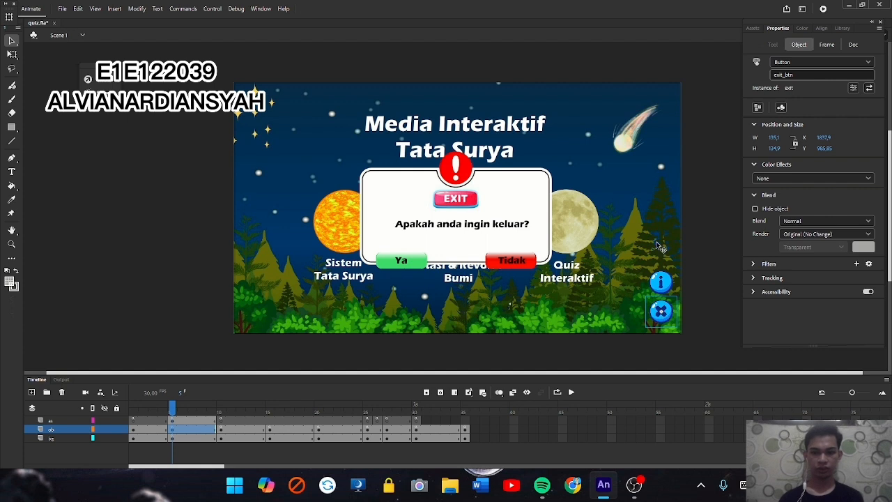
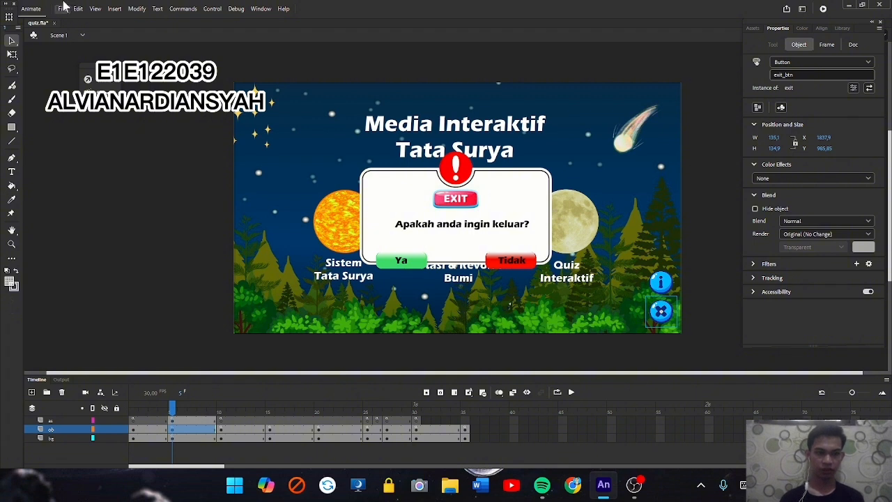
click(61, 9)
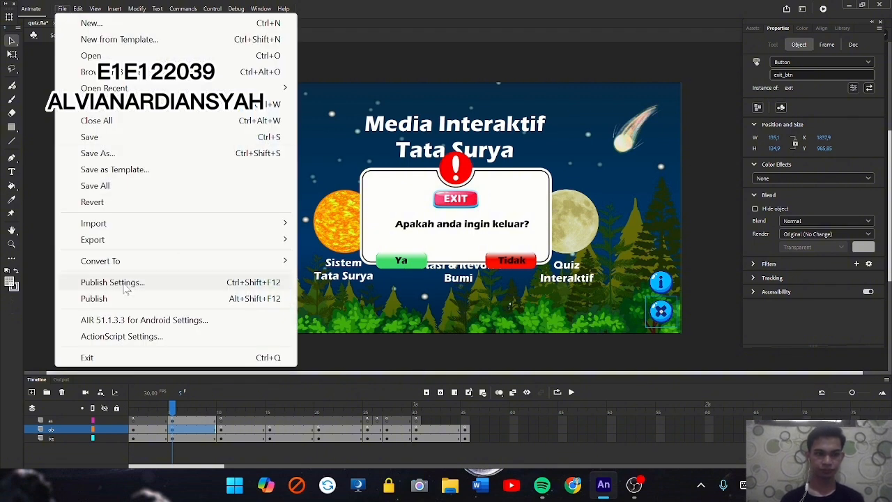
mouse_move(108, 223)
click(393, 226)
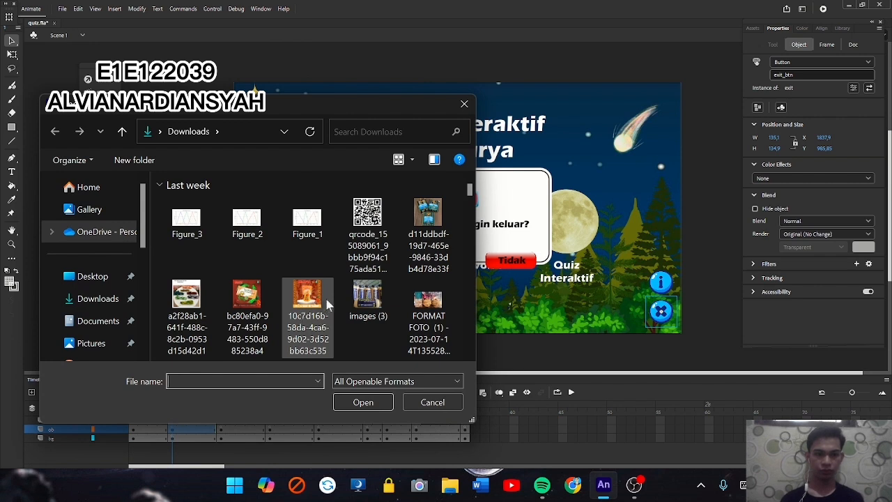
scroll(331, 270, down, 1)
scroll(331, 270, down, 2)
double_click(427, 298)
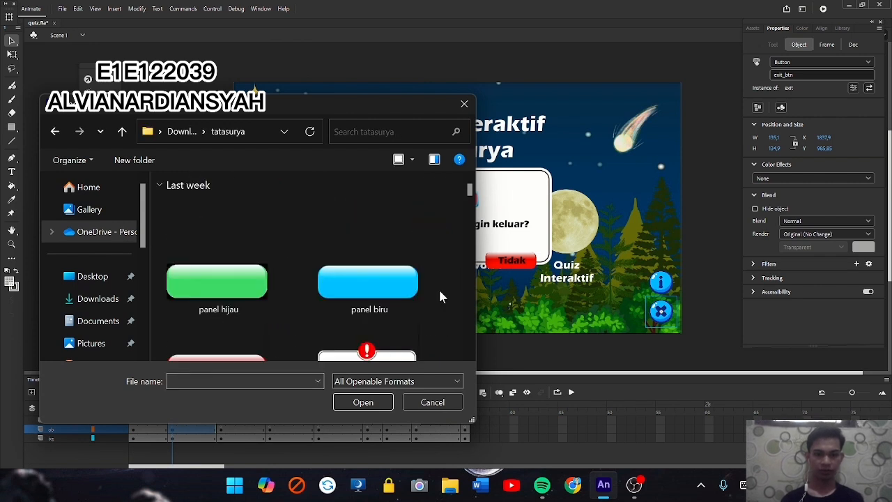
scroll(308, 248, down, 5)
scroll(310, 258, up, 3)
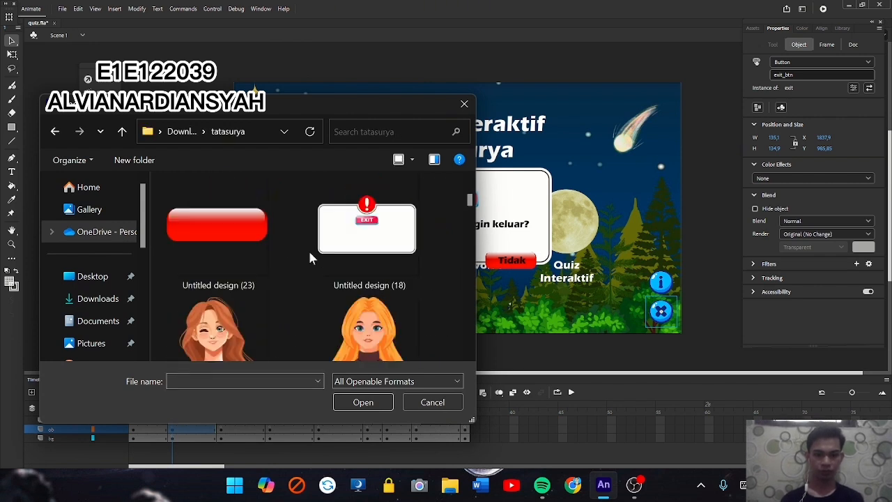
click(370, 255)
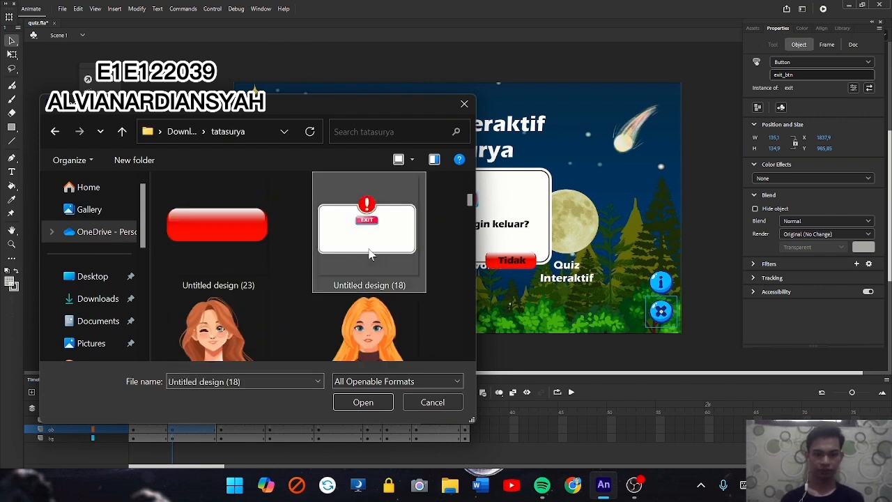
click(435, 404)
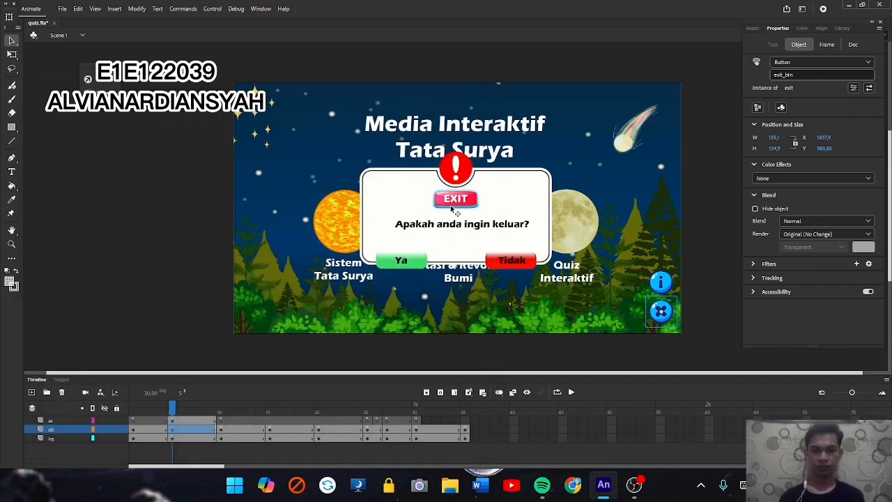
Step: Enter the exit popup symbol in place, inspect its background bitmap, and deselect it
double_click(451, 207)
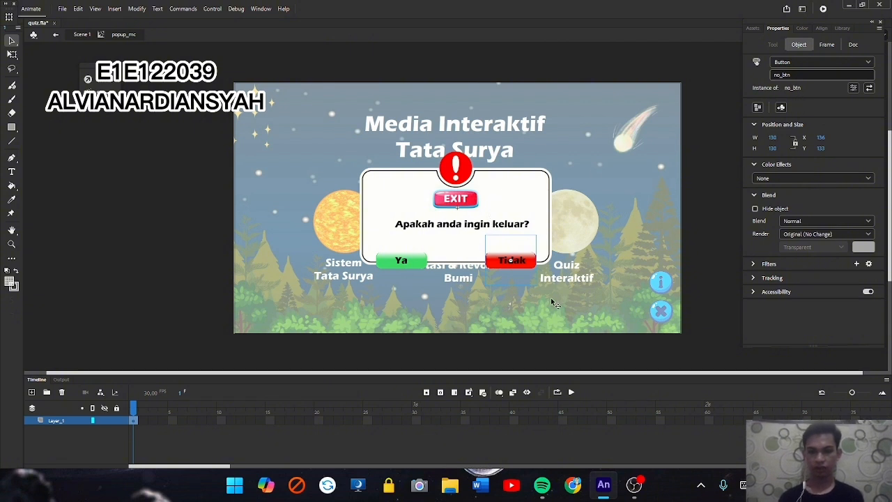
click(517, 184)
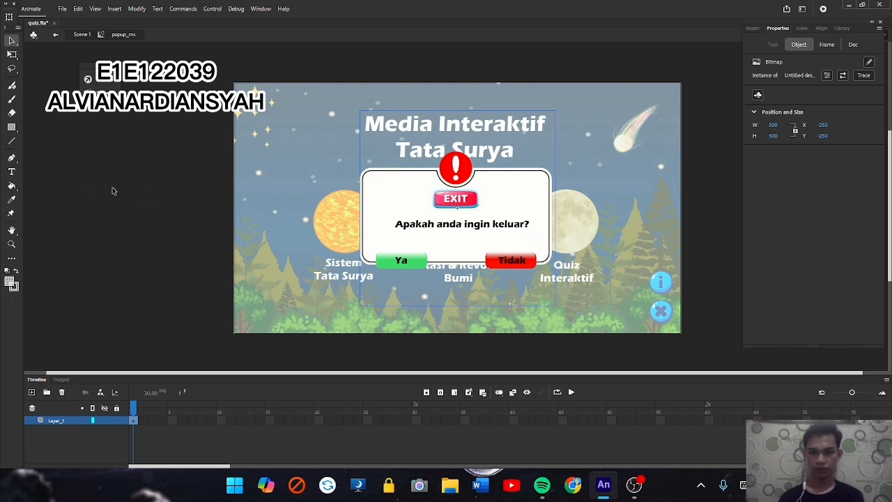
click(91, 188)
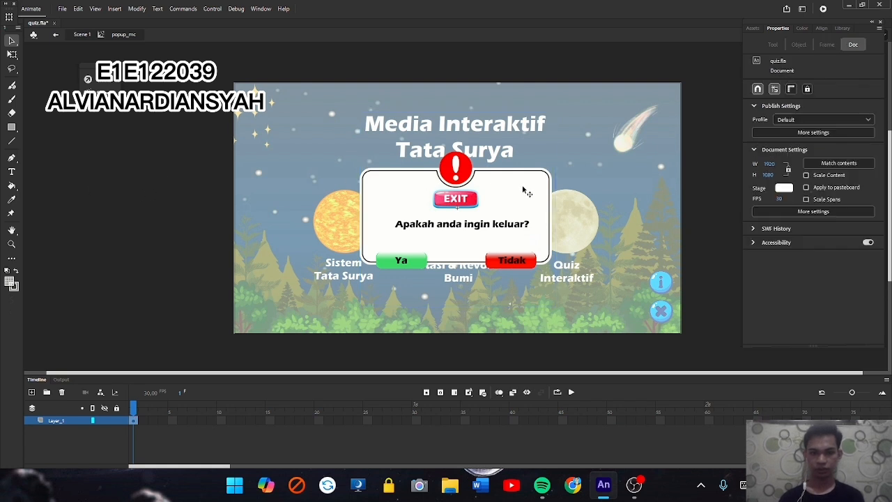
Step: Browse the document's library for the popup_mc movie clip and preview it
click(843, 28)
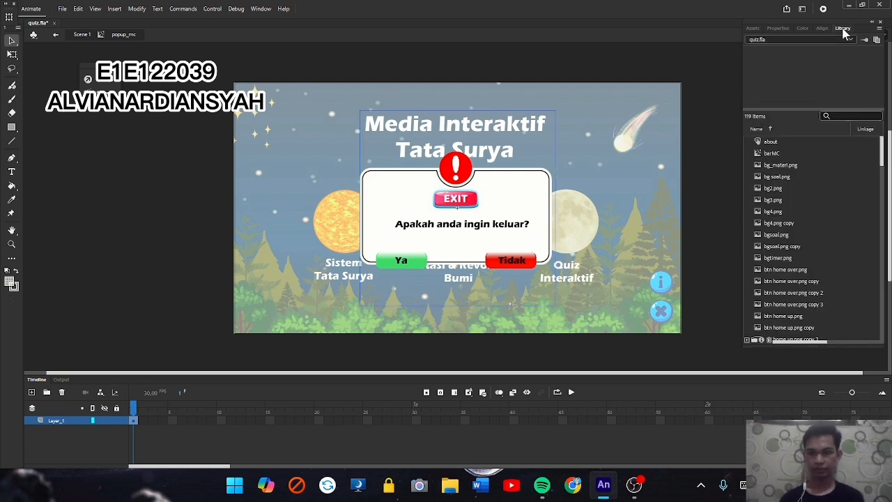
scroll(803, 209, down, 10)
scroll(803, 215, down, 4)
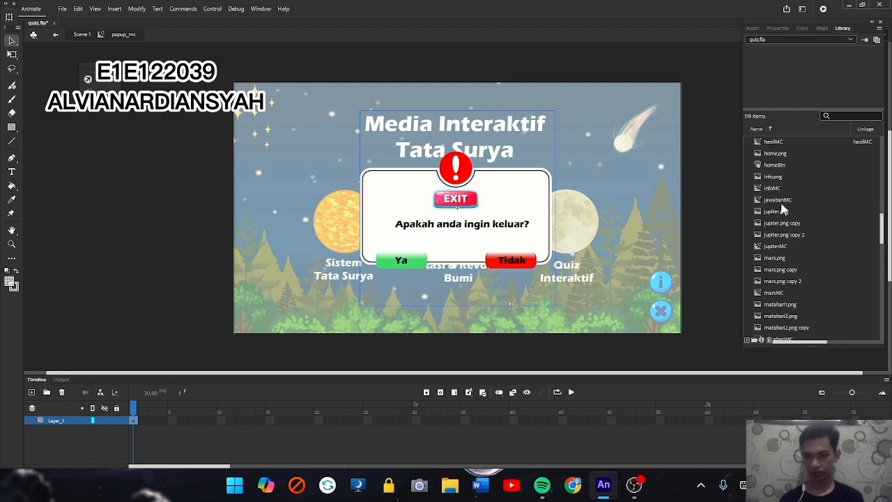
scroll(786, 281, down, 4)
scroll(786, 283, down, 12)
scroll(786, 281, down, 3)
scroll(787, 283, down, 1)
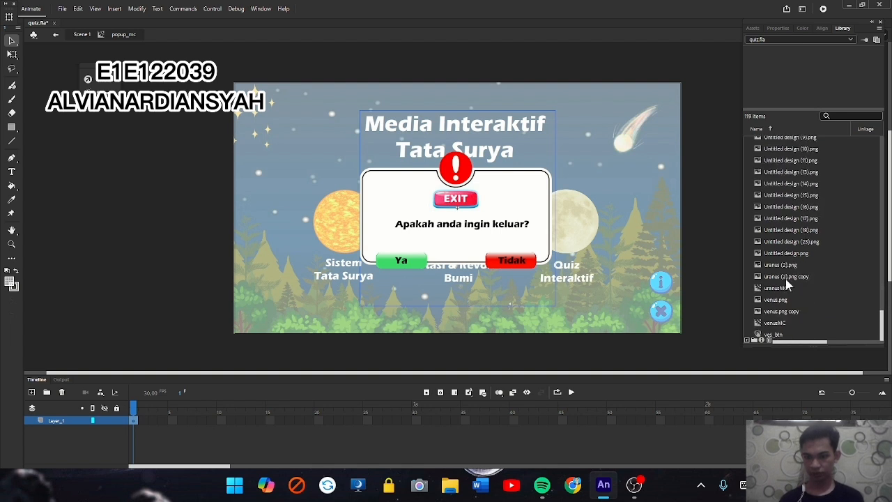
click(774, 229)
key(Up)
key(Up)
key(Up)
key(Up)
key(Up)
key(Up)
key(Up)
key(Up)
key(Up)
key(Up)
key(Up)
key(Up)
key(Up)
key(Up)
key(Up)
key(Up)
key(Up)
key(Up)
key(Up)
key(Up)
key(Up)
key(Up)
key(Up)
key(Up)
key(Up)
key(Up)
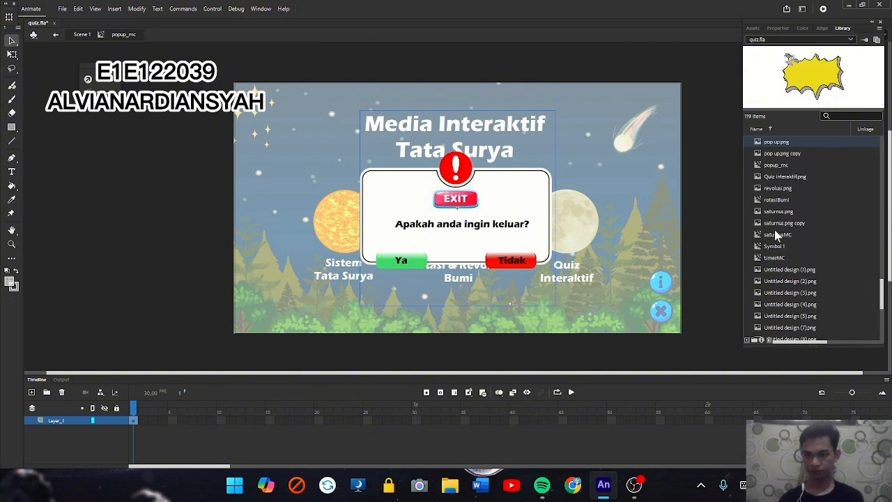
key(Up)
key(Down)
key(Down)
key(Down)
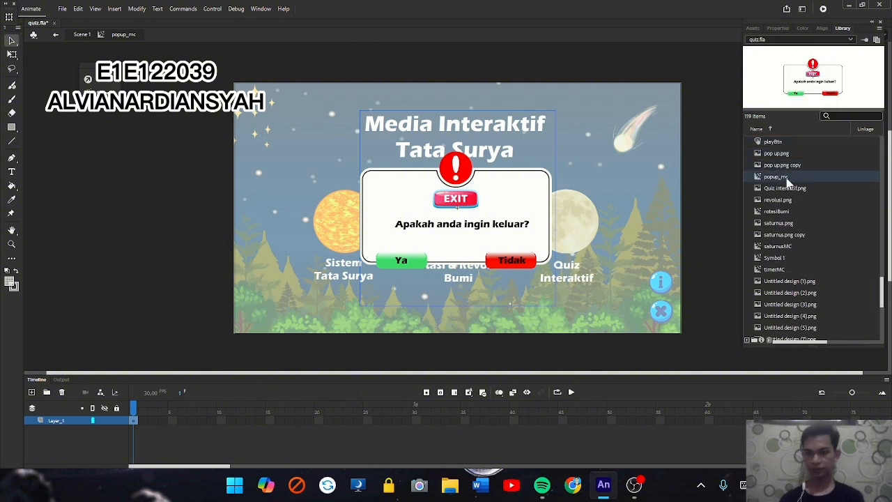
Step: Open the popup_mc movie clip from the library on its own, leaving its name as it is
double_click(782, 178)
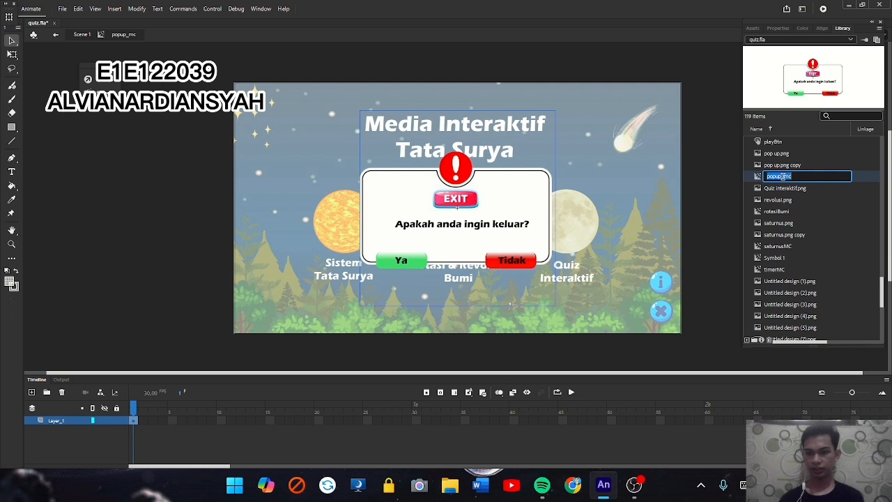
click(818, 185)
click(851, 177)
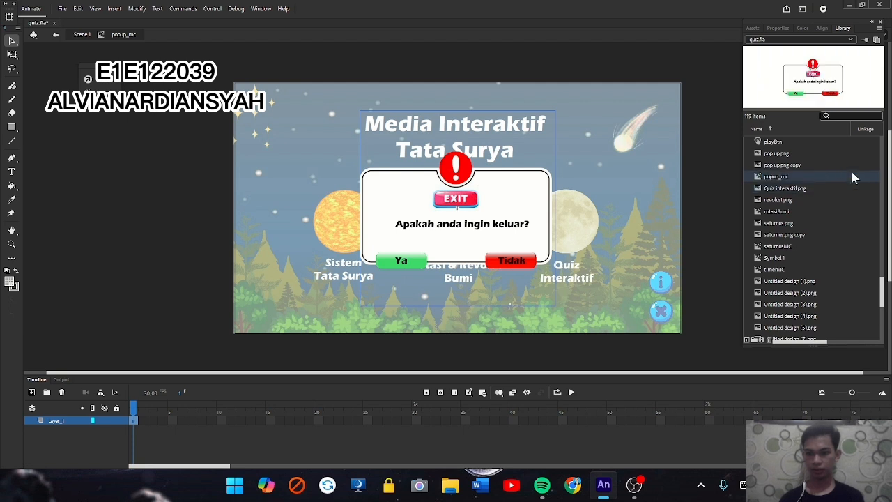
double_click(759, 179)
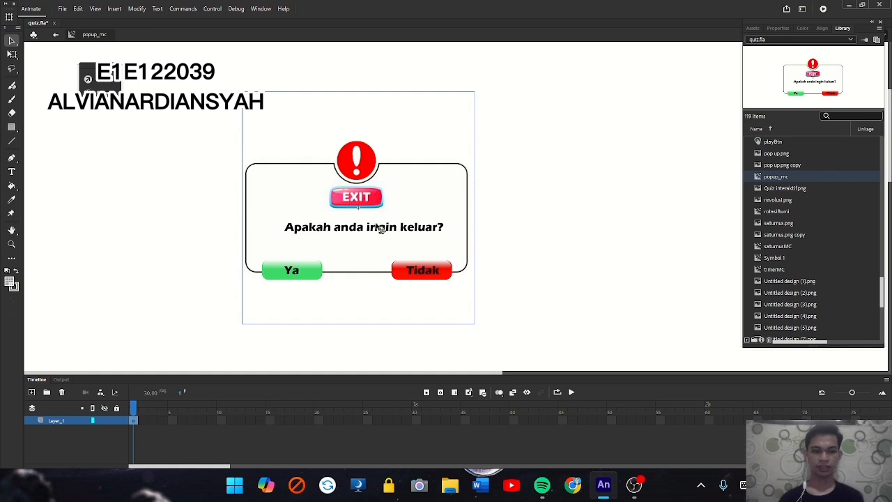
Step: Select the popup's Ya button, look up the button panel images in the tatasurya folder for import to the stage, and cancel the import
click(304, 276)
click(62, 9)
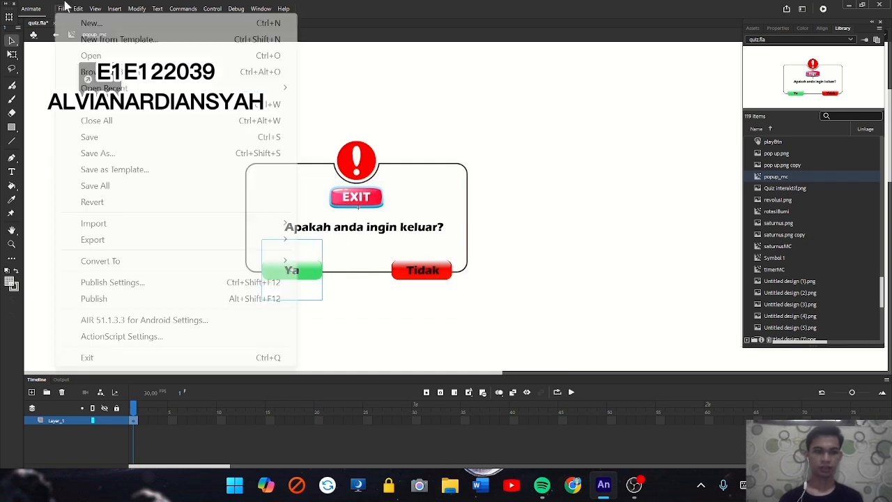
mouse_move(200, 223)
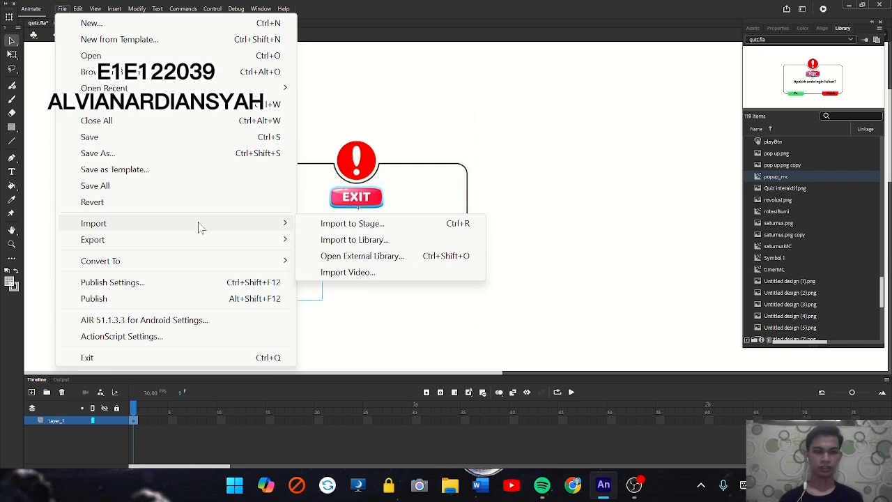
click(375, 225)
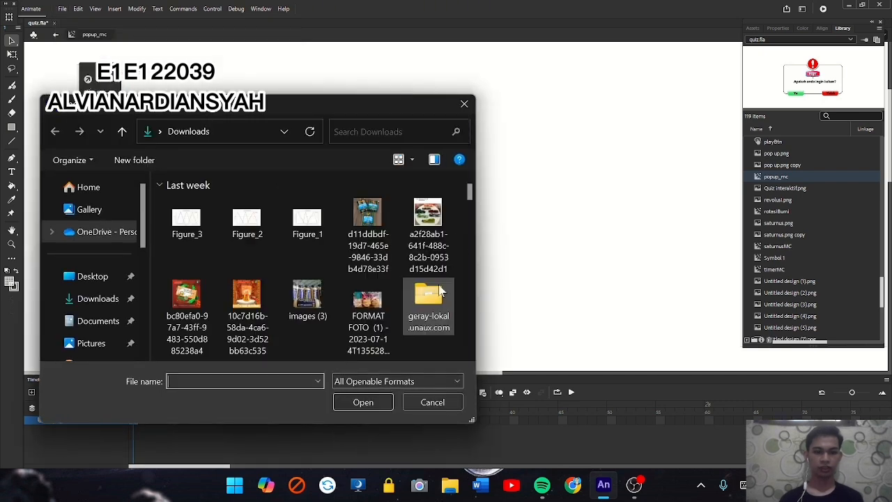
scroll(410, 335, down, 5)
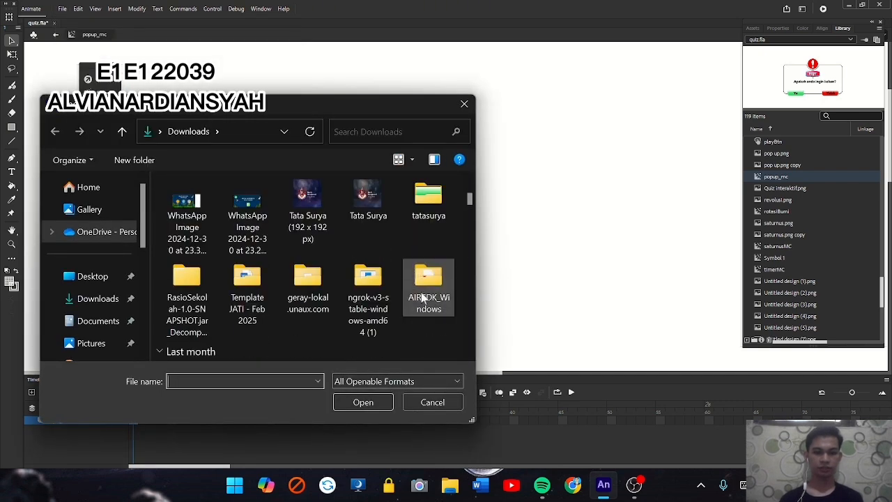
double_click(425, 199)
scroll(344, 306, down, 4)
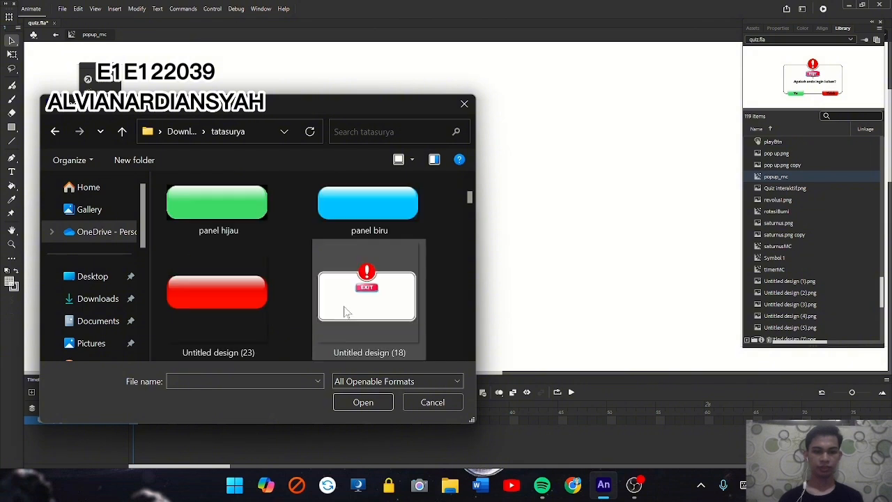
scroll(351, 283, up, 4)
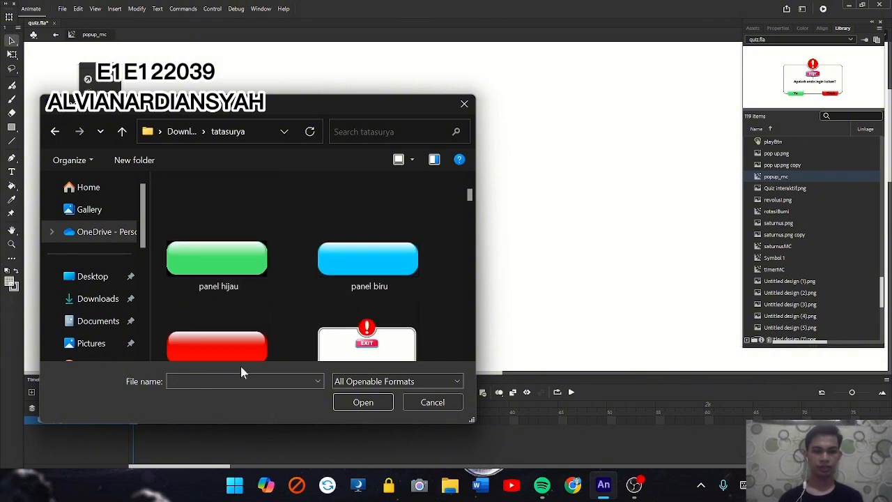
click(428, 407)
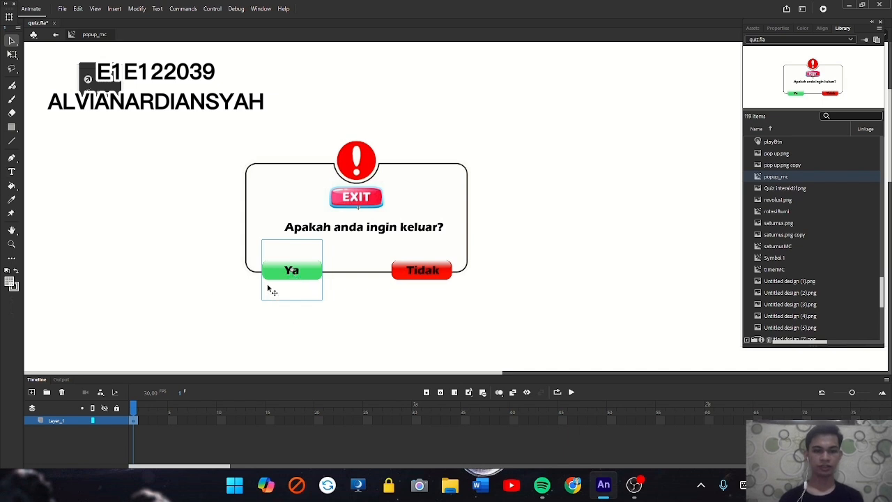
Step: Inspect the popup's background and Tidak button inside popup_mc, deselect them, and return to the main scene
click(430, 229)
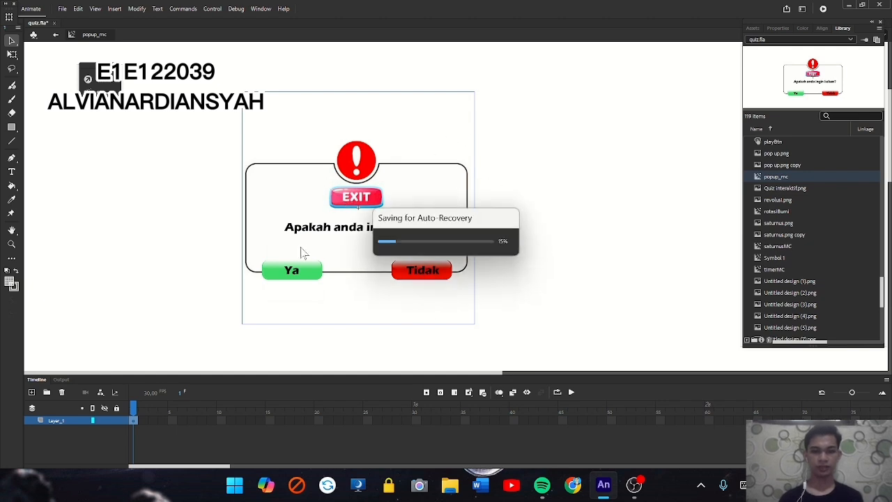
click(439, 277)
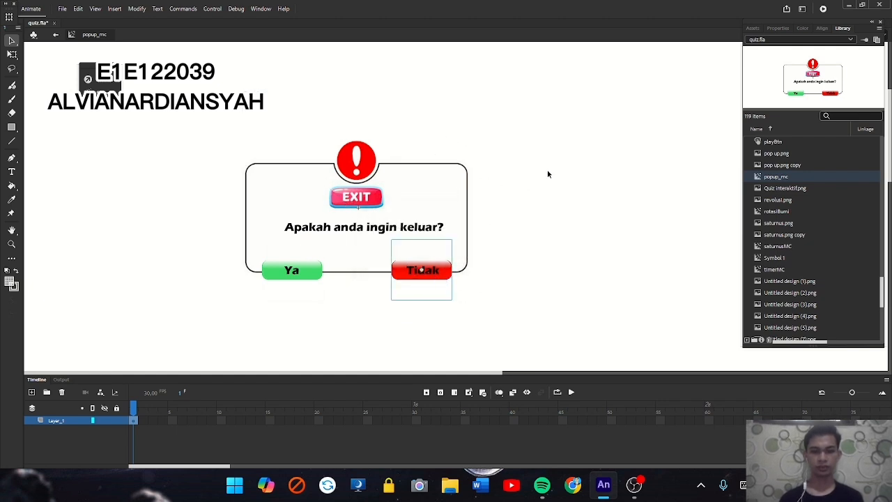
click(578, 191)
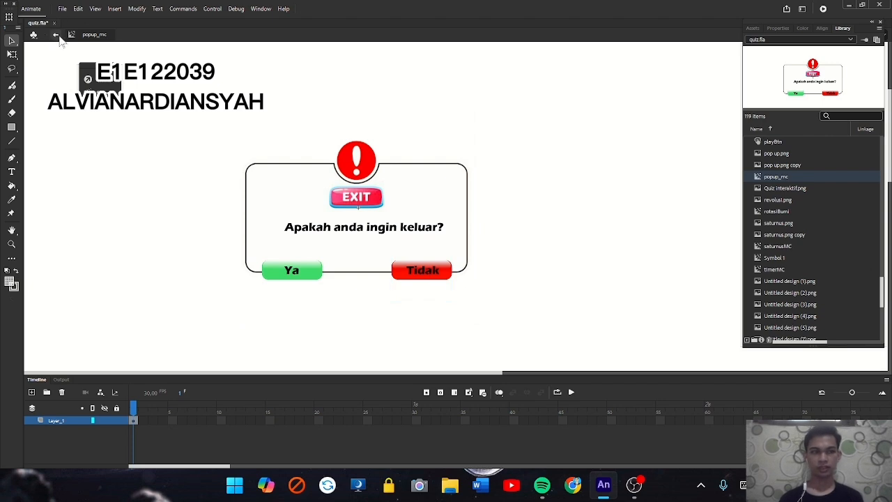
click(59, 39)
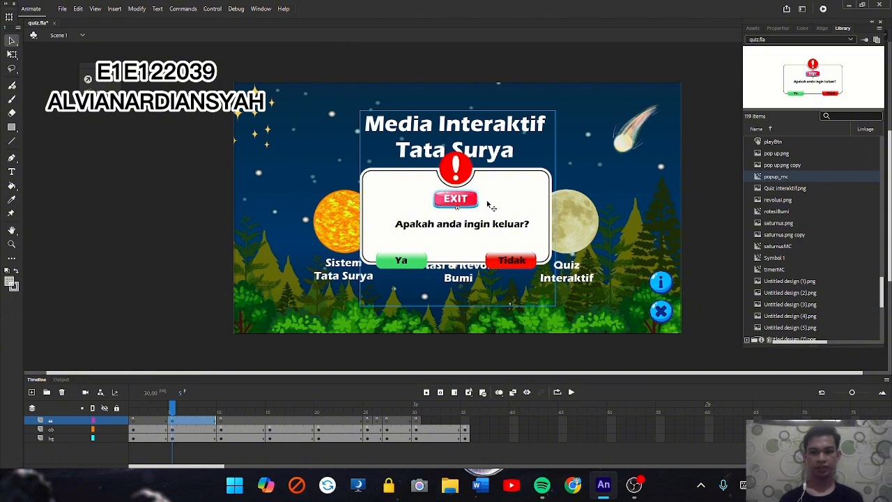
Step: Check the symbol types offered for converting the popup, cancel the conversion, and view the popup's instance properties
key(F8)
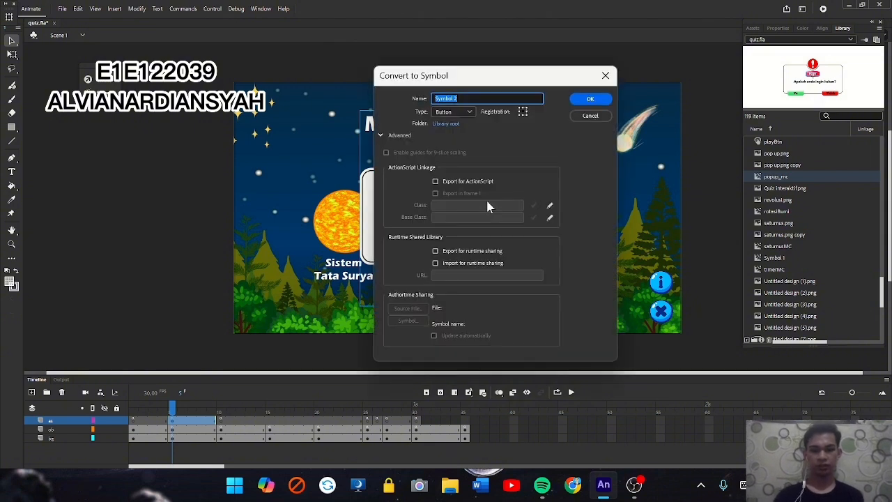
click(468, 112)
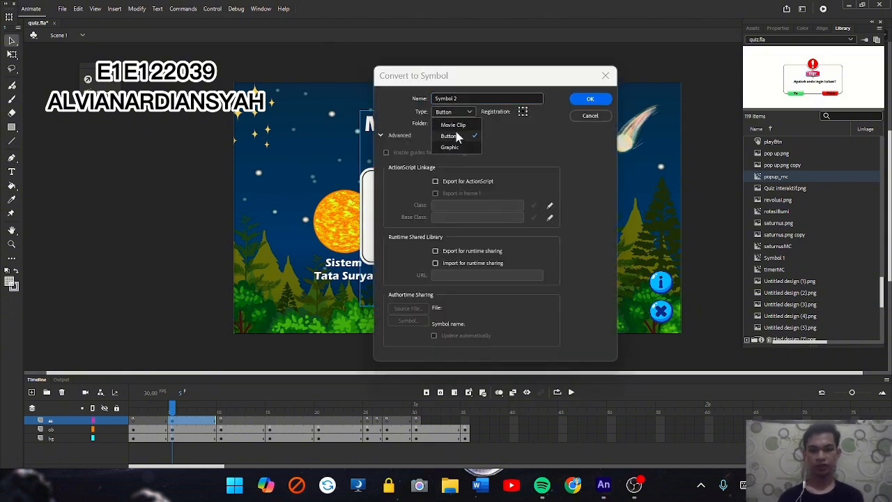
click(607, 76)
click(606, 76)
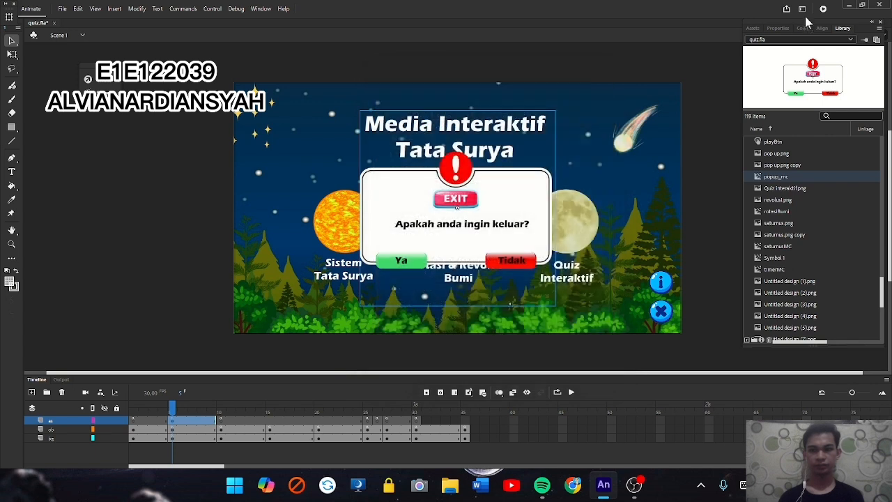
click(777, 28)
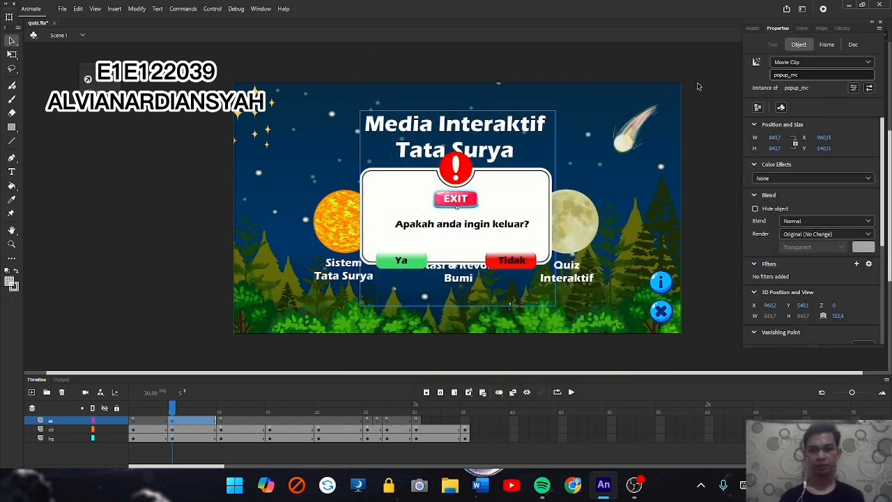
click(731, 214)
Step: Enter the exit button symbol in place, examine its Over, Down and Up states, and return to the main scene
click(664, 317)
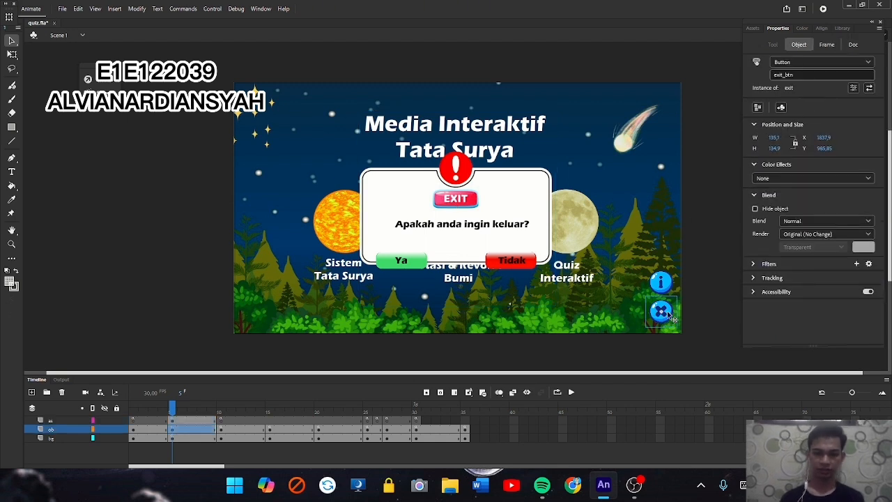
double_click(669, 316)
click(152, 423)
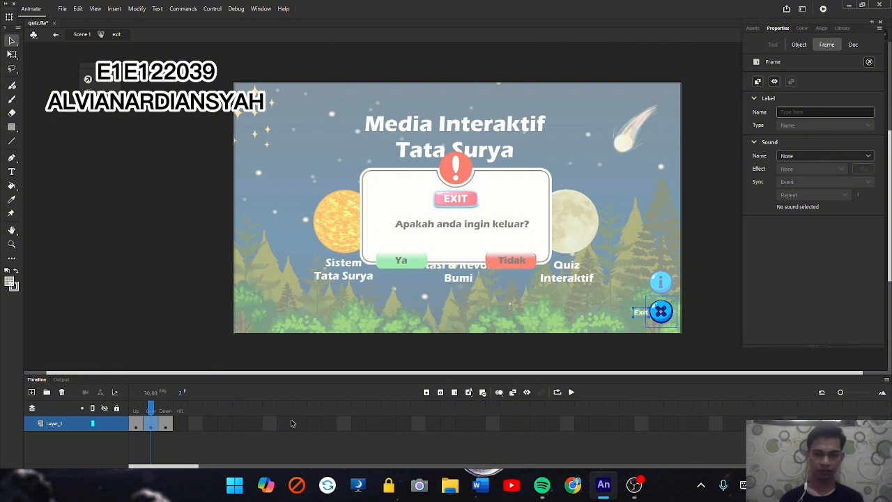
click(165, 425)
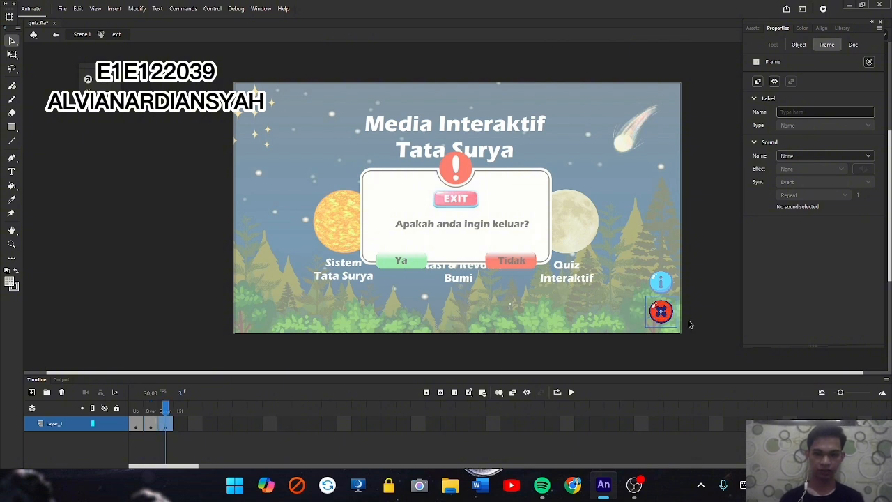
click(136, 425)
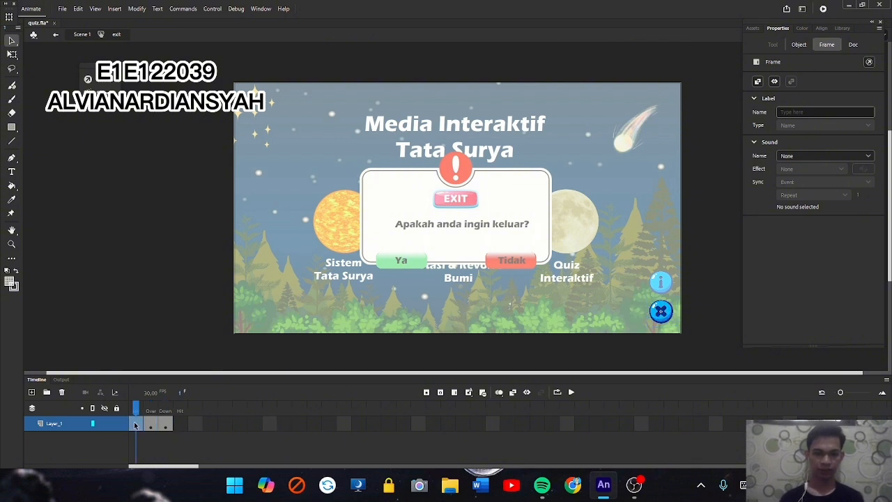
click(149, 271)
double_click(200, 269)
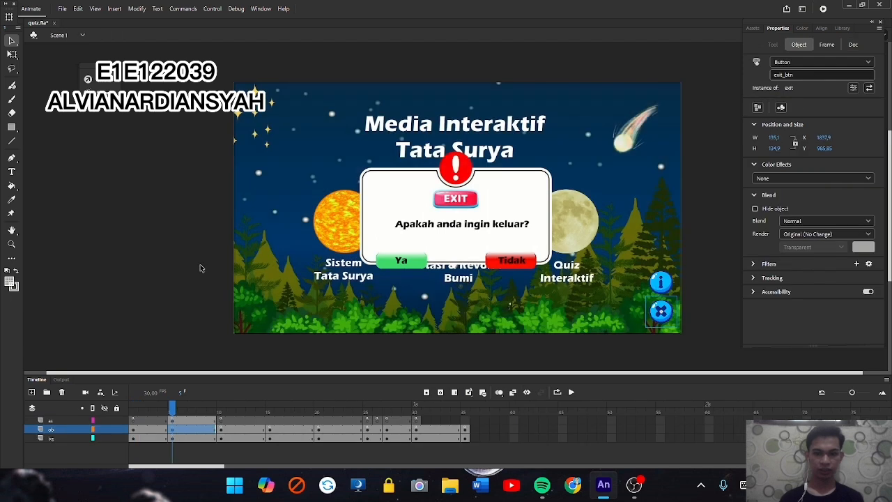
Step: Check the script on the exit button's frame in the ob layer, close it, and deselect the button
key(F9)
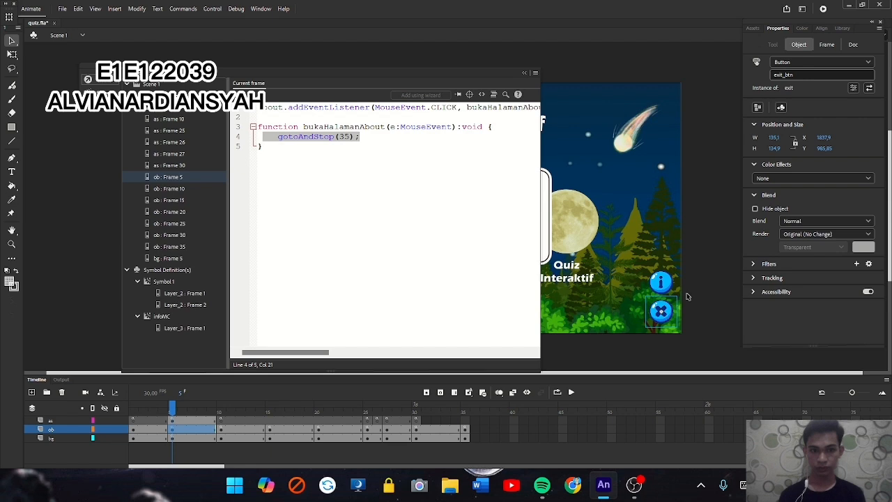
click(524, 73)
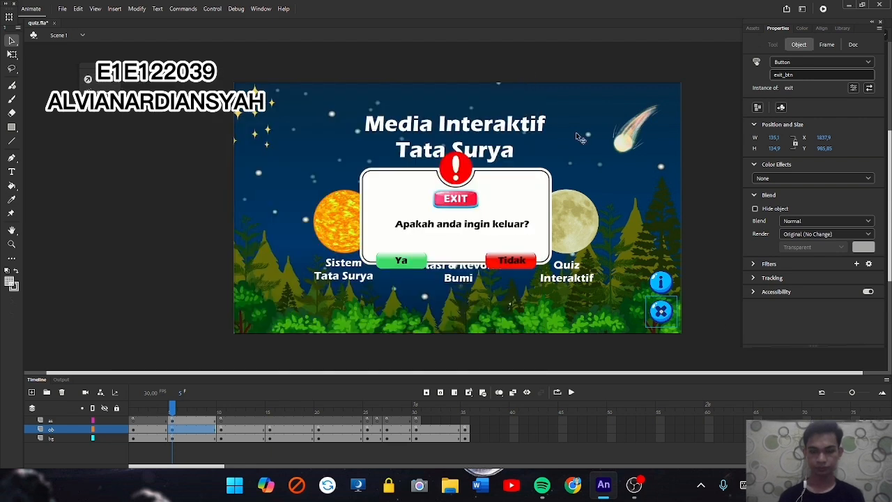
right_click(668, 317)
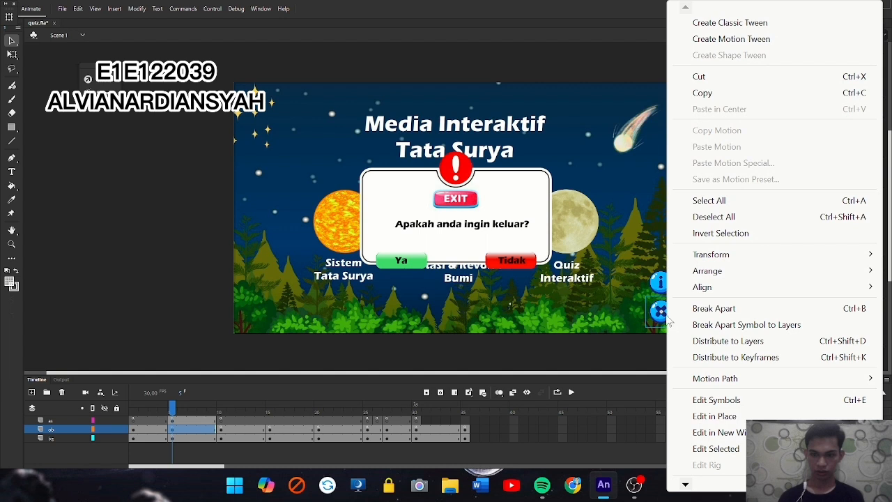
key(Escape)
click(261, 8)
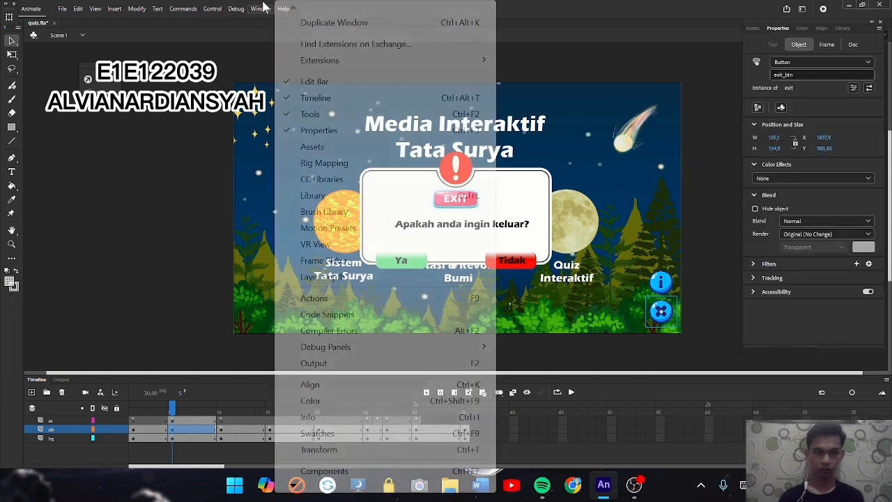
click(338, 304)
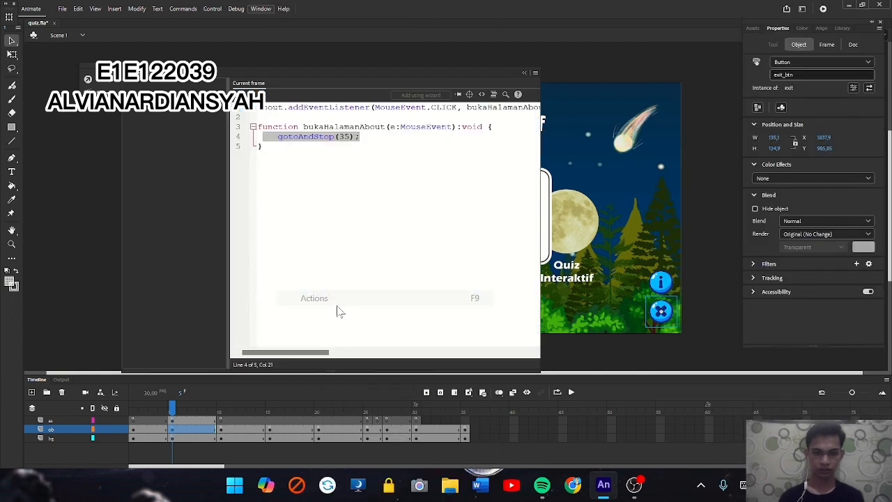
click(526, 73)
click(724, 235)
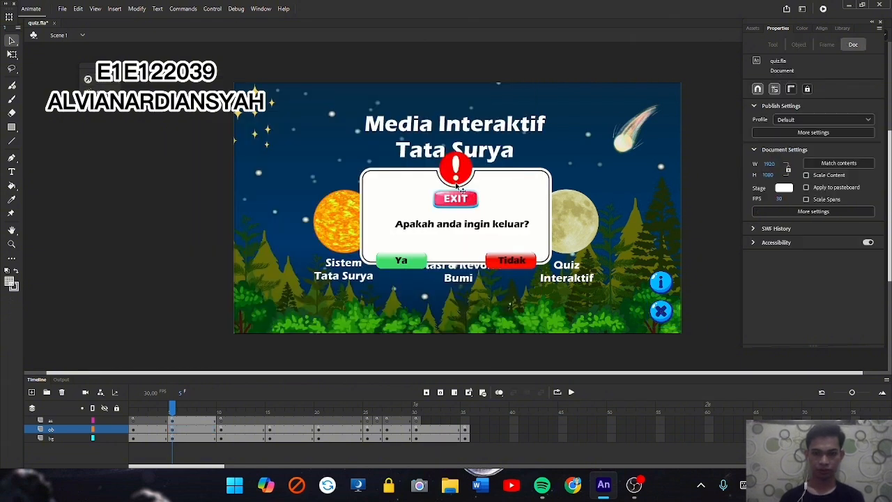
Step: Open the script of frame 5 on the as layer and examine the showPopup function
click(172, 422)
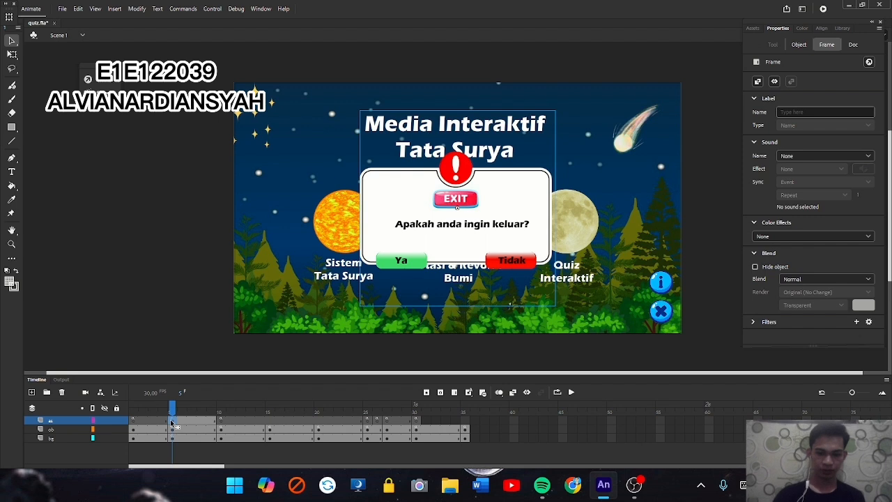
key(F9)
scroll(397, 223, down, 2)
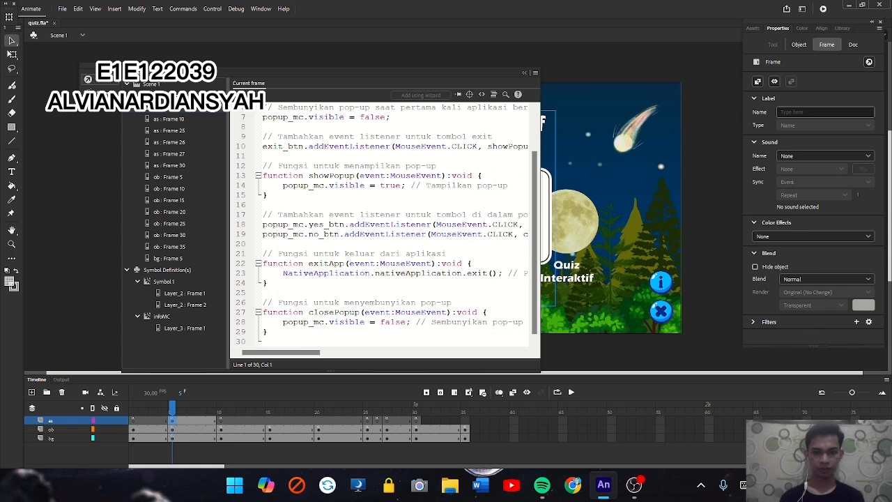
drag(263, 166, 267, 196)
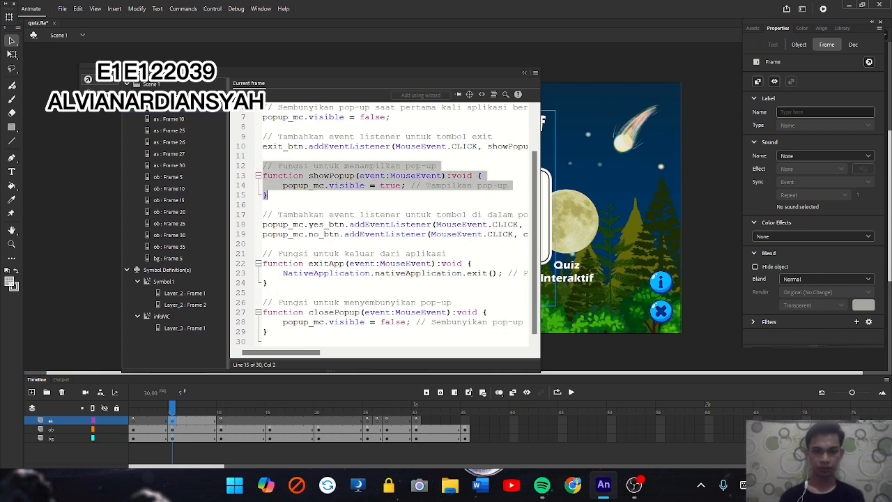
click(267, 195)
scroll(266, 195, up, 2)
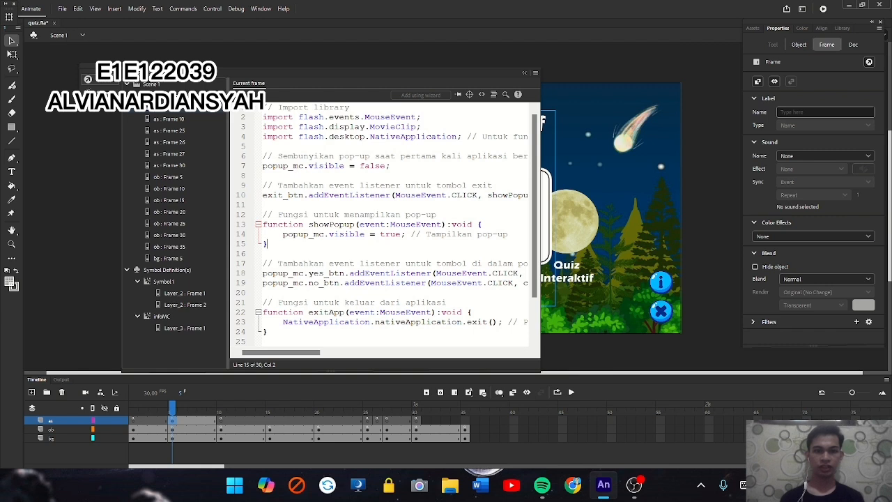
Step: Examine the line that hides popup_mc and the exit_btn event listener in the script, and select the exit button on the stage
drag(263, 156, 390, 165)
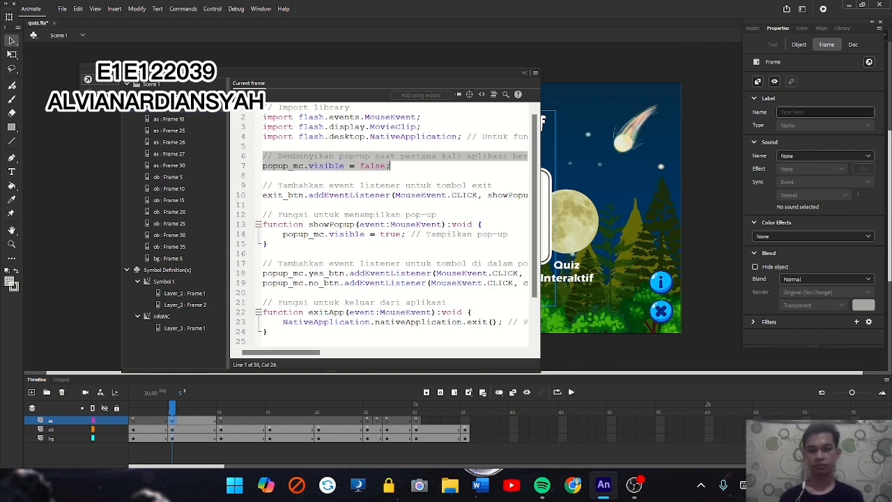
drag(392, 165, 264, 147)
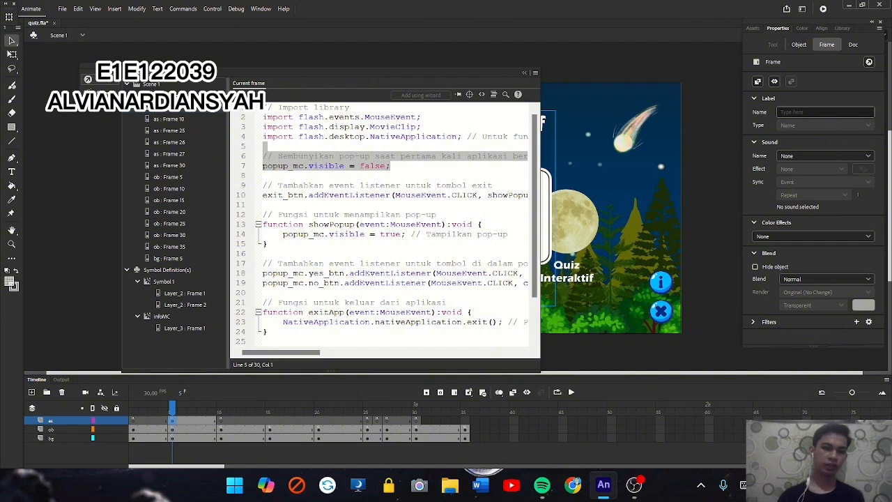
click(267, 205)
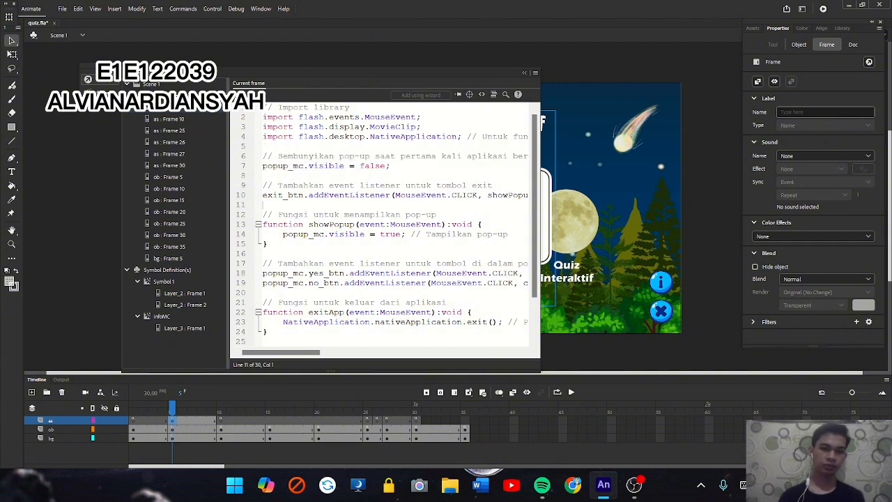
drag(263, 185, 395, 195)
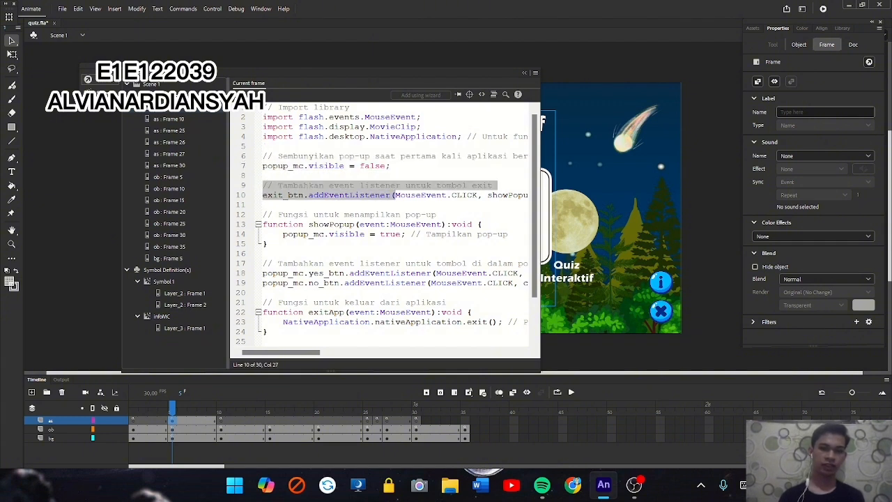
click(662, 311)
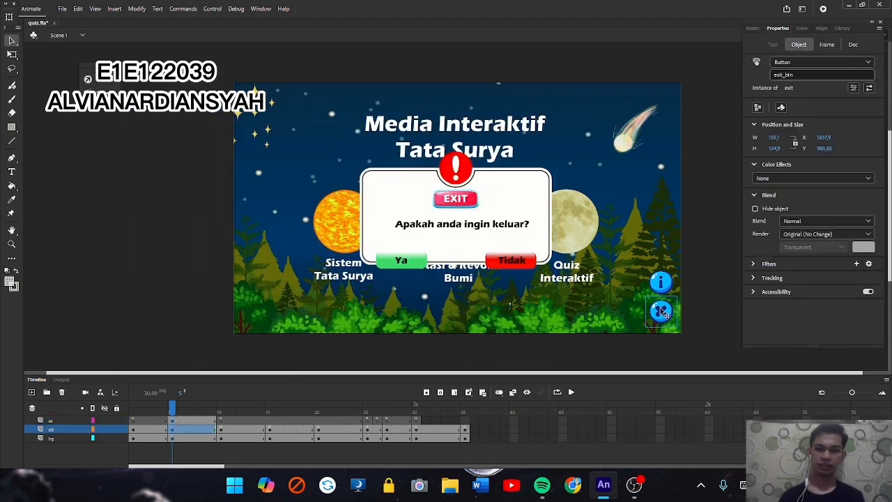
Step: Open the script of frame 5 on the as layer and examine the popup_mc.visible settings at startup and in showPopup
click(170, 420)
key(F9)
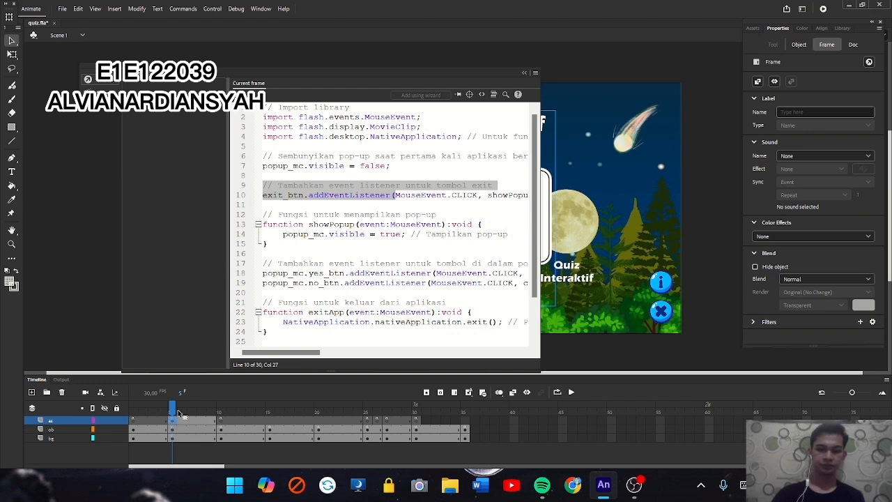
click(399, 196)
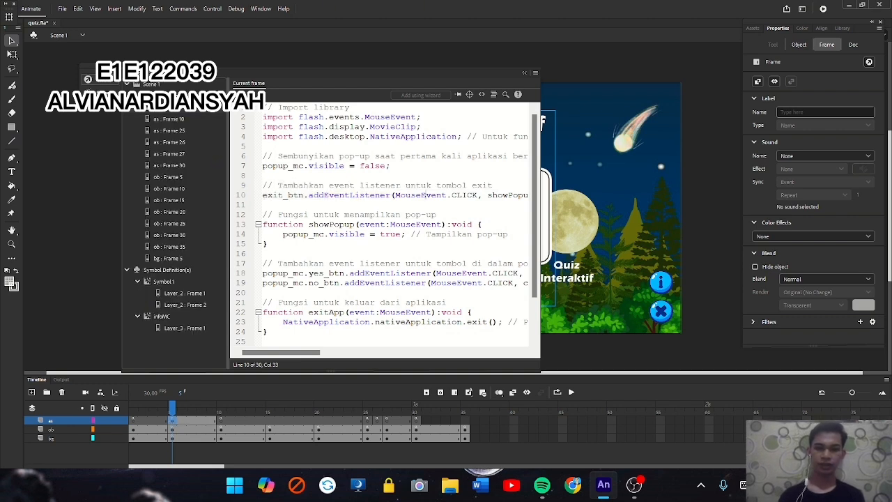
drag(285, 353, 257, 353)
double_click(374, 166)
double_click(391, 234)
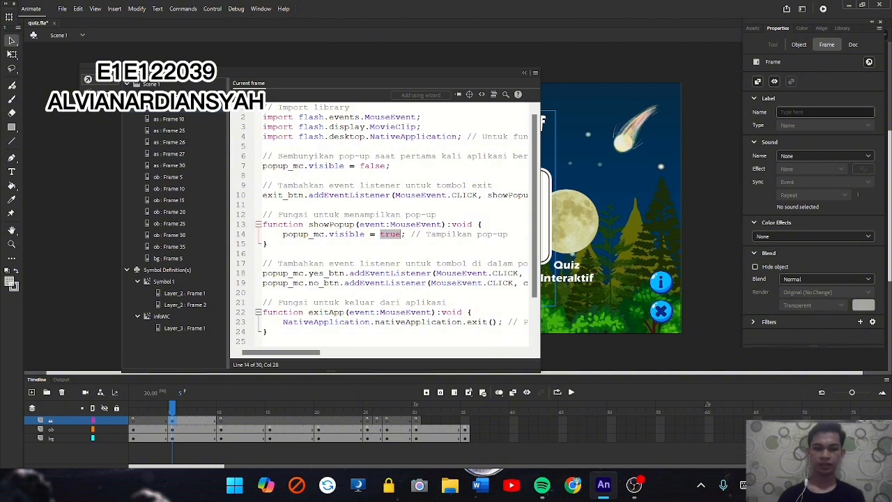
Step: Examine the exitApp and closePopup handlers assigned to the yes_btn and no_btn event listeners
mouse_move(295, 352)
mouse_down()
mouse_move(330, 354)
mouse_move(294, 353)
mouse_up()
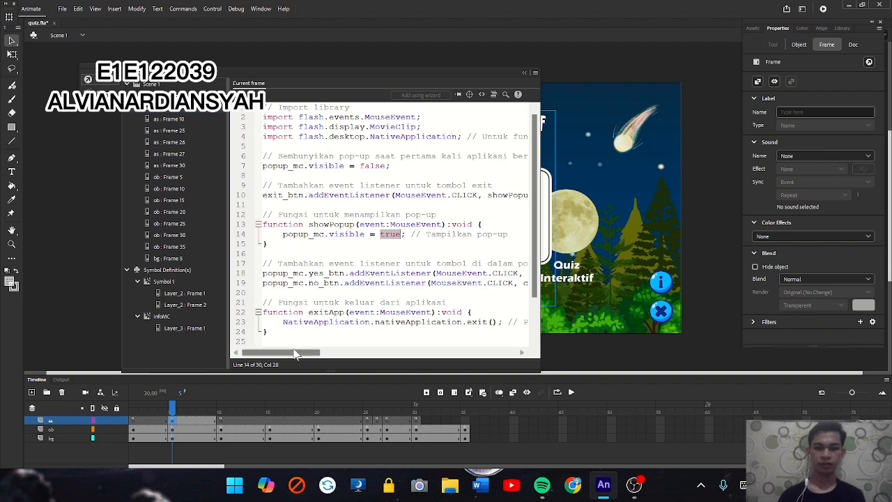
drag(292, 353, 358, 341)
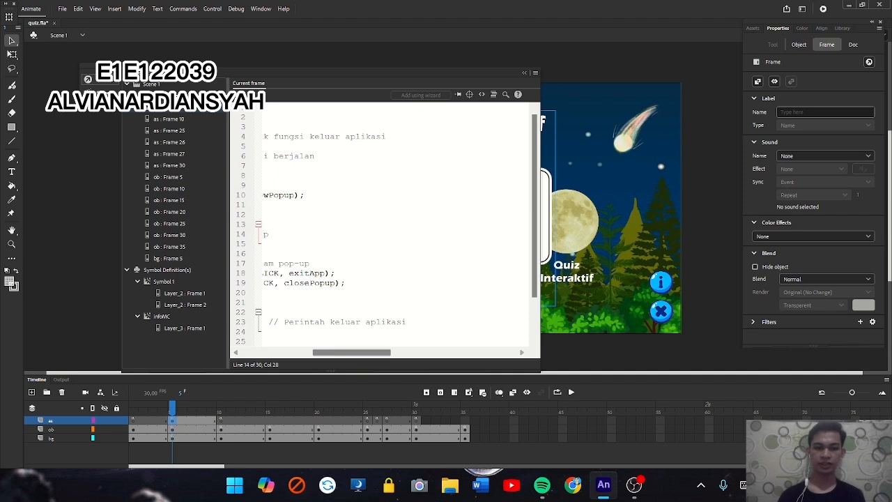
drag(289, 273, 327, 273)
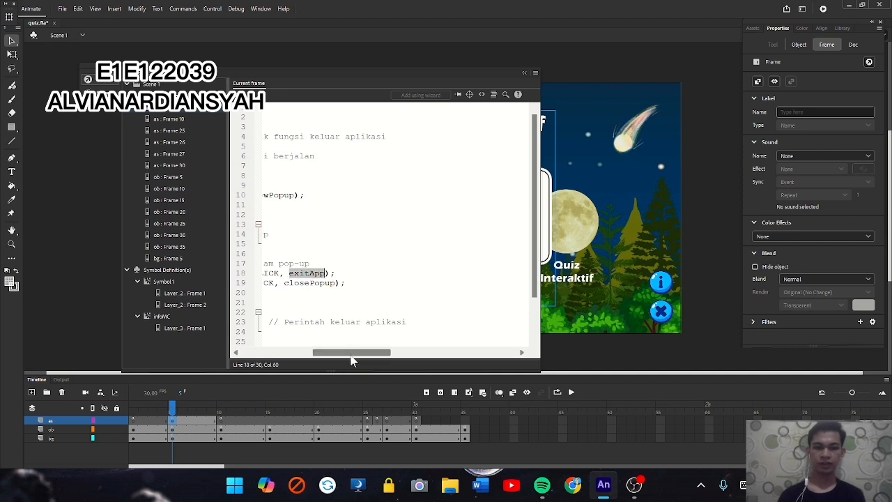
drag(355, 358, 331, 353)
drag(361, 284, 413, 283)
drag(329, 352, 281, 352)
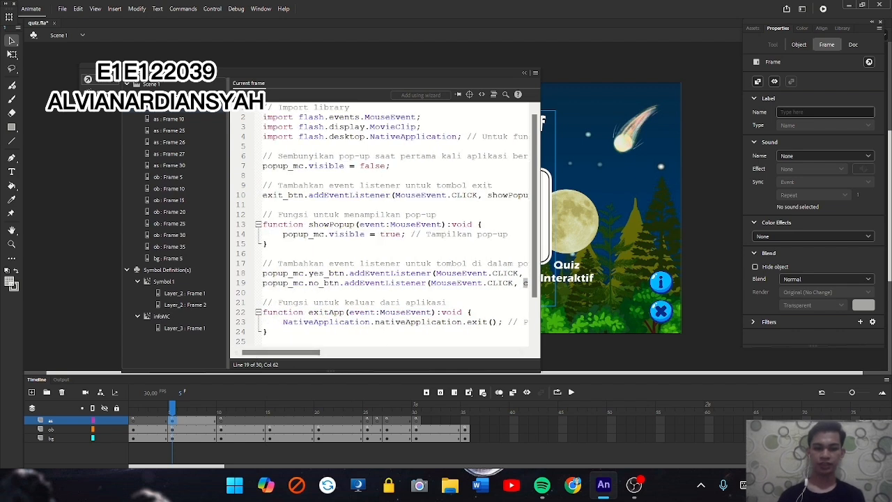
Step: Examine the exitApp function and its NativeApplication exit() call in the script
click(268, 332)
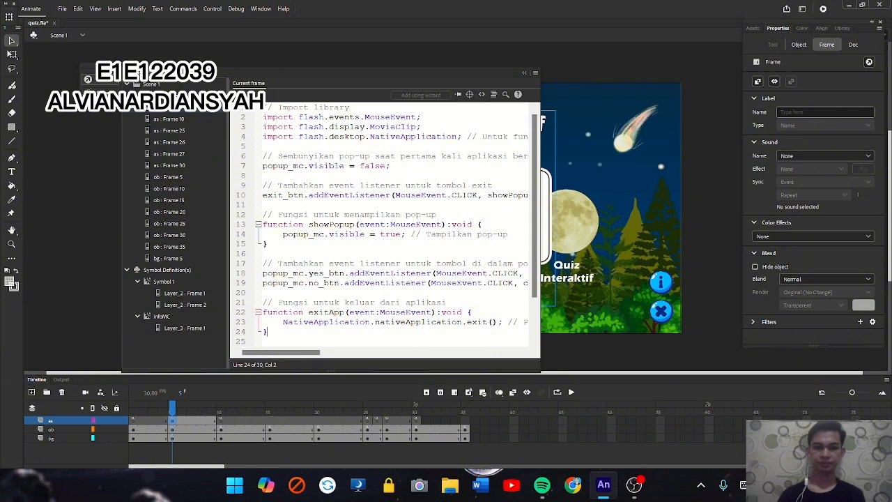
scroll(387, 223, down, 2)
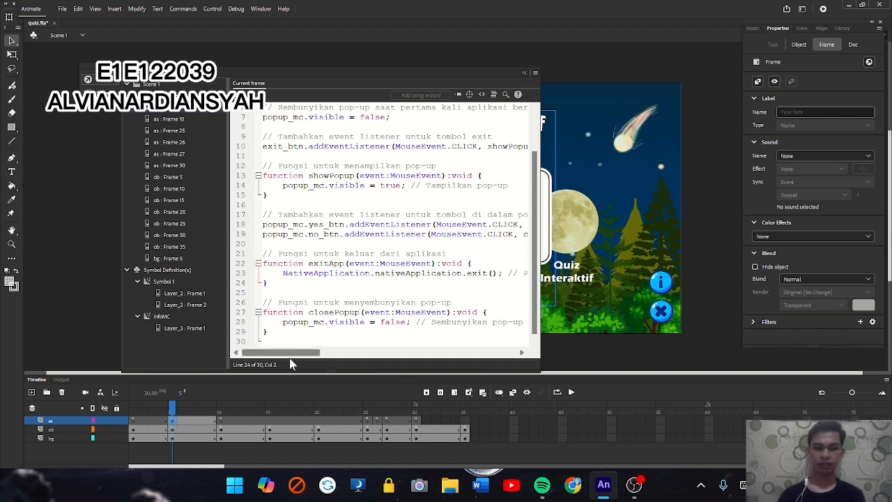
drag(290, 357, 301, 358)
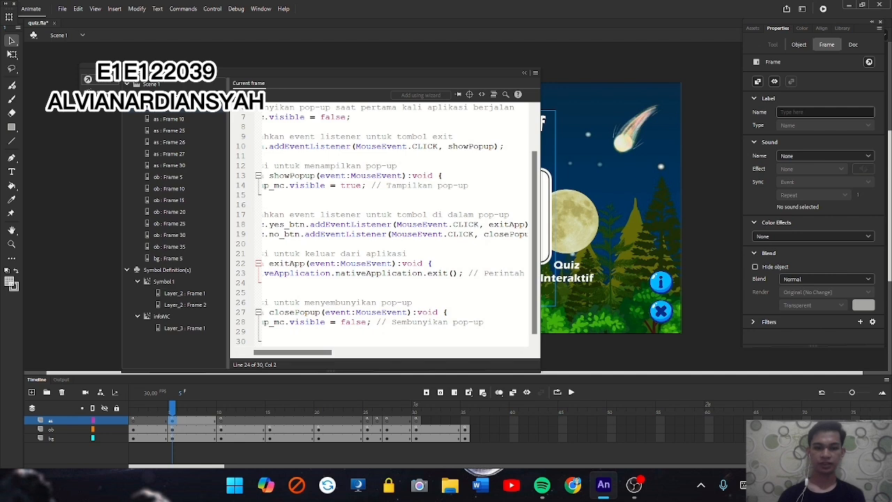
drag(422, 273, 463, 272)
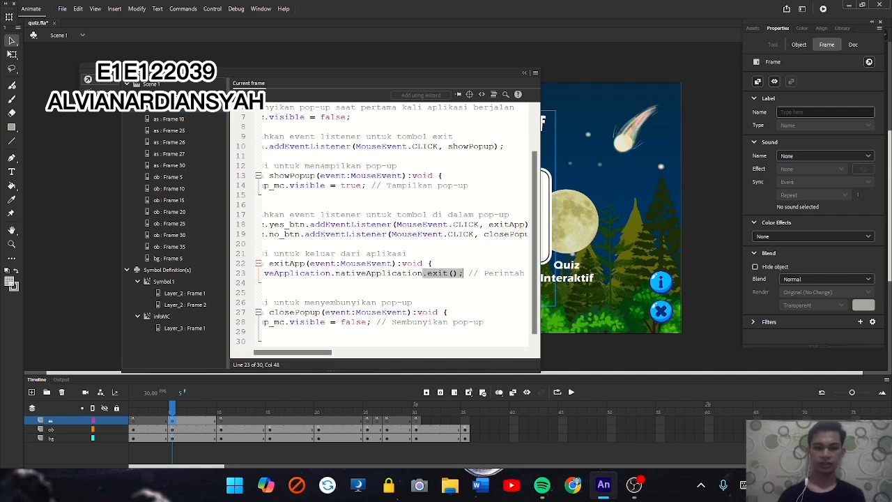
drag(309, 353, 257, 352)
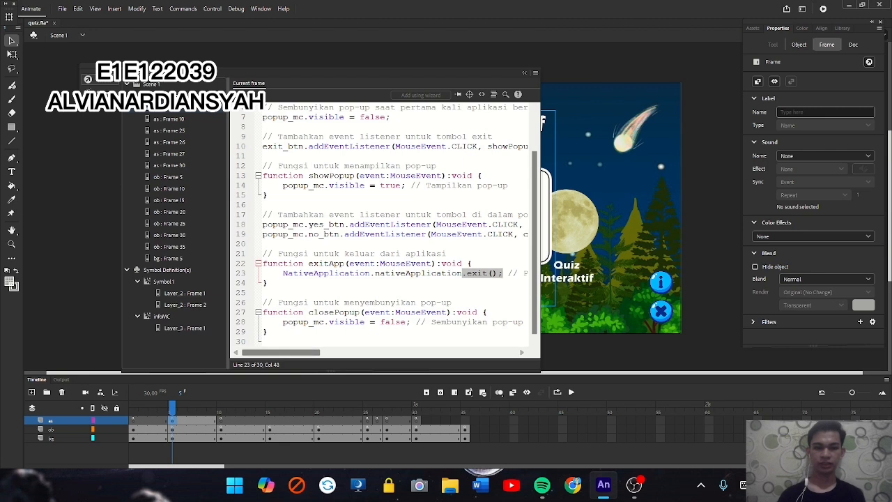
Step: Compare the closePopup line that hides popup_mc with the initial hide line, close the script, and deselect everything
drag(283, 322, 417, 323)
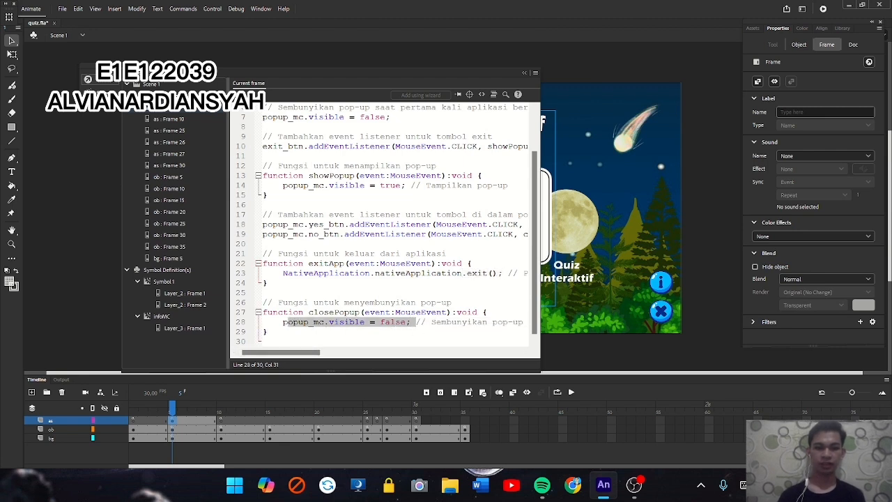
drag(262, 117, 391, 118)
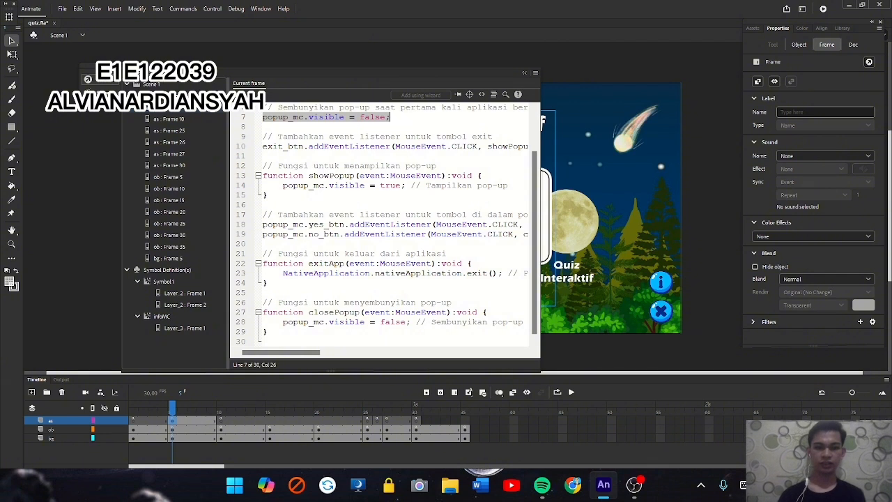
drag(421, 322, 282, 322)
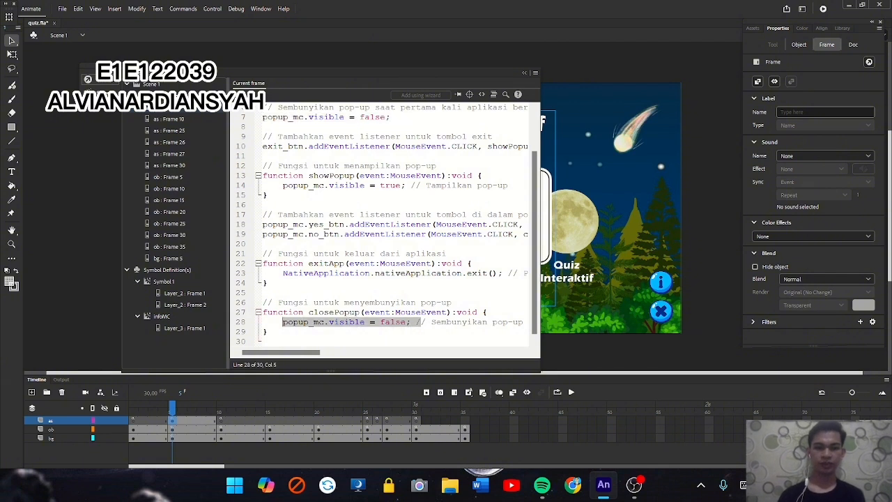
click(525, 73)
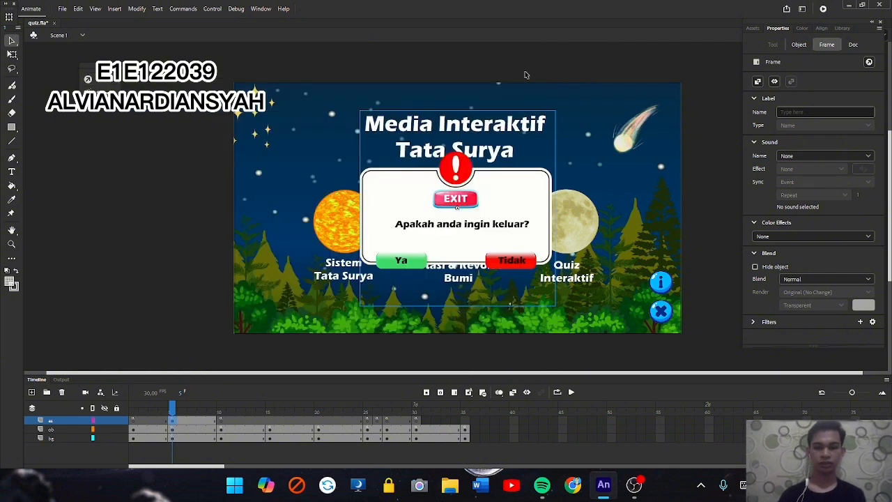
click(687, 220)
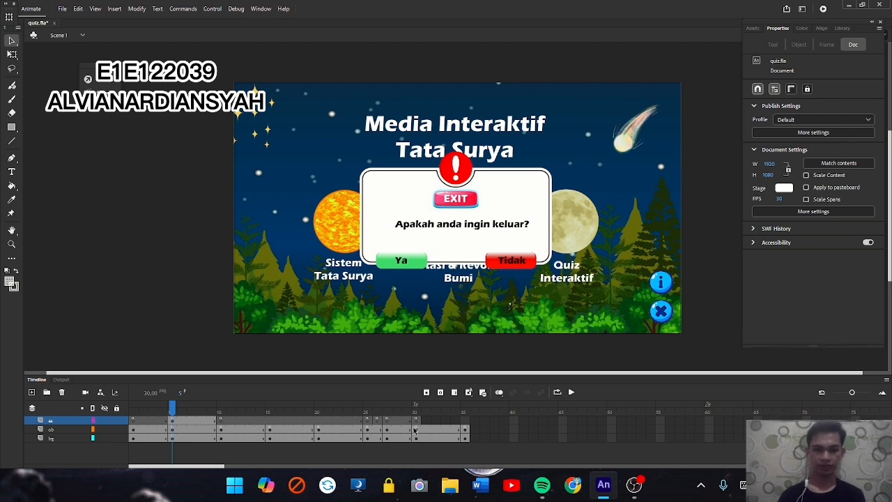
Step: Review the About Us, quiz score and Revolusi Bumi pages at frames 35, 30 and 20
click(465, 429)
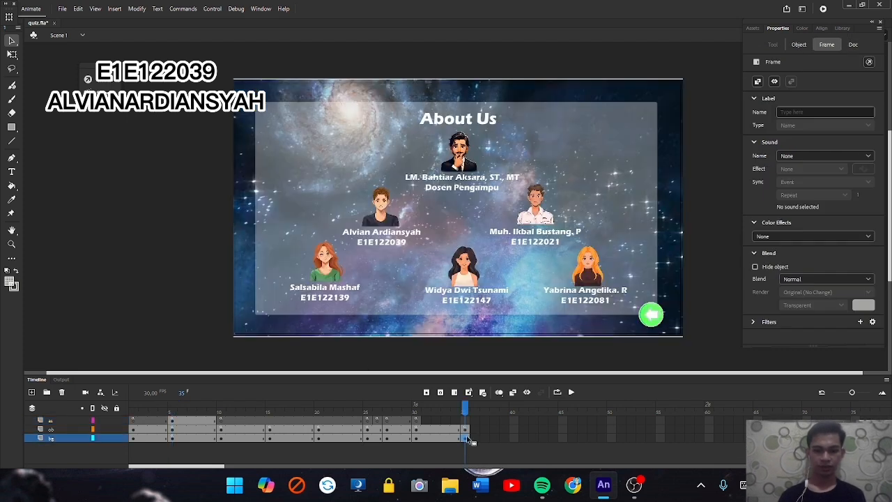
click(416, 437)
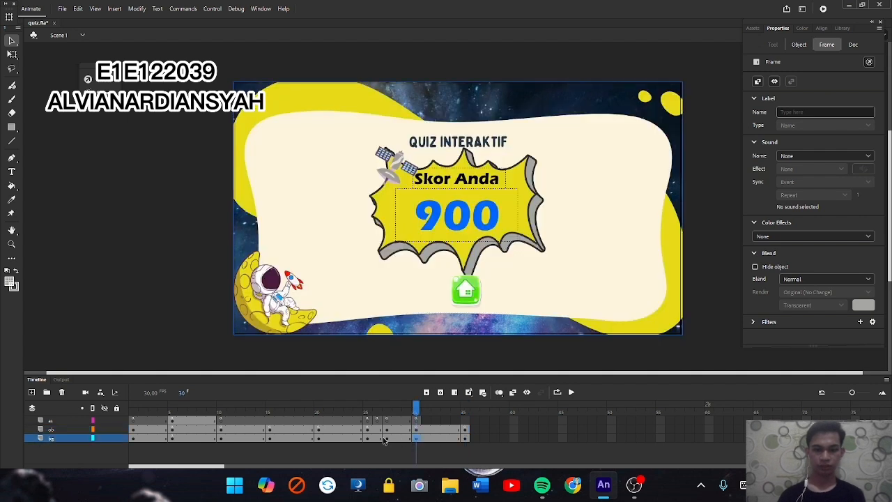
click(321, 438)
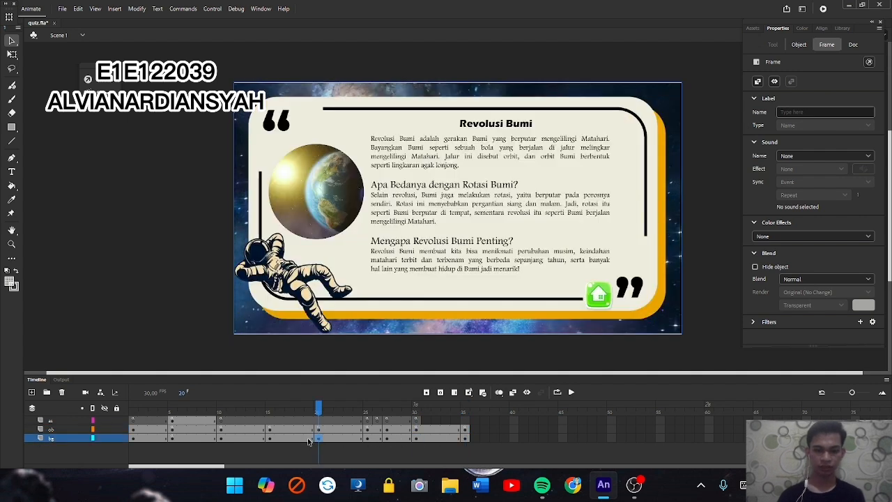